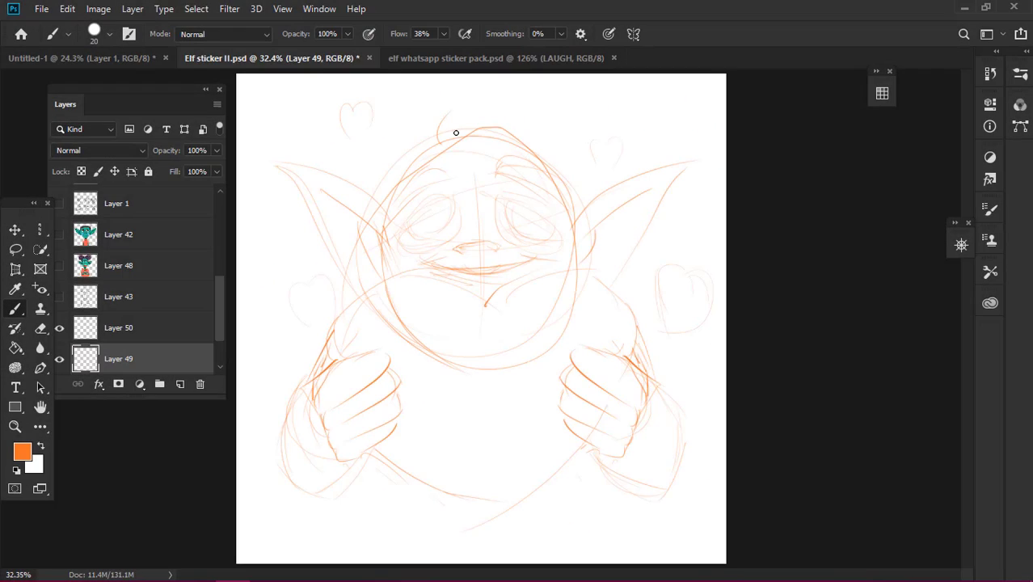
# Select Layer 50, set the foreground colour to dark brown and the brush to 15 px
pyautogui.click(118, 327)
pyautogui.click(22, 450)
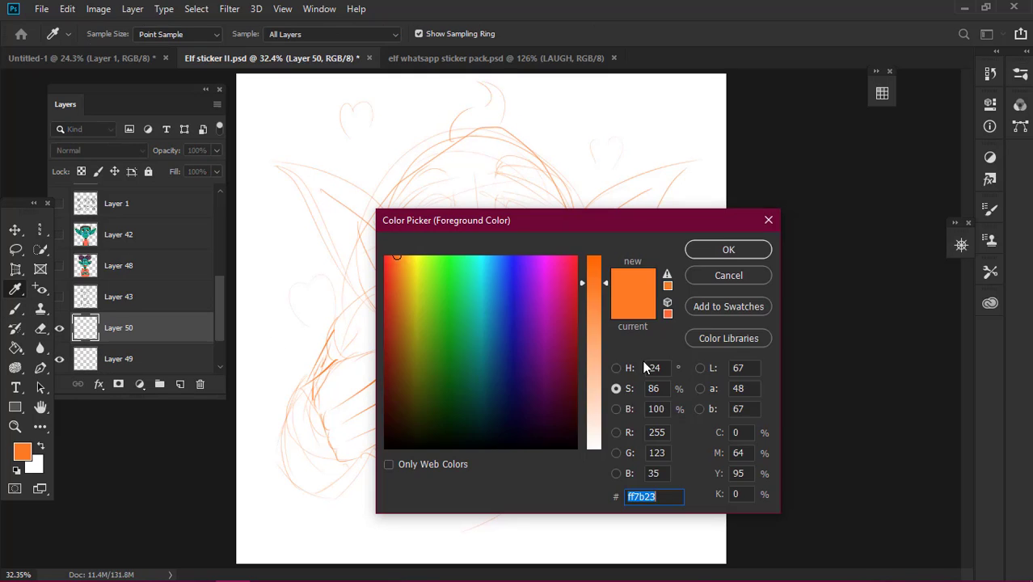
pyautogui.click(728, 246)
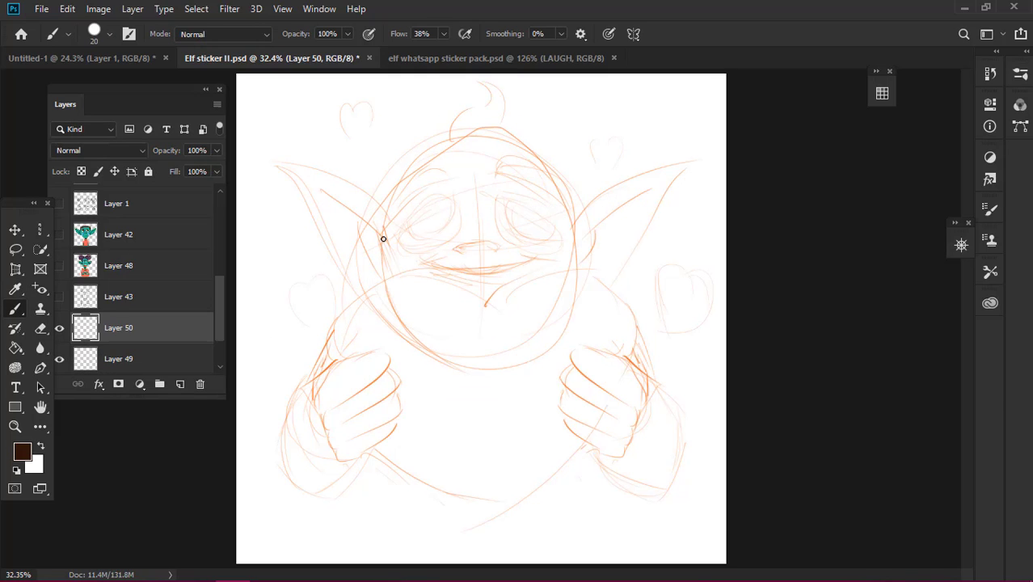
pyautogui.press('z')
pyautogui.moveTo(357, 319); pyautogui.dragTo(378, 202)
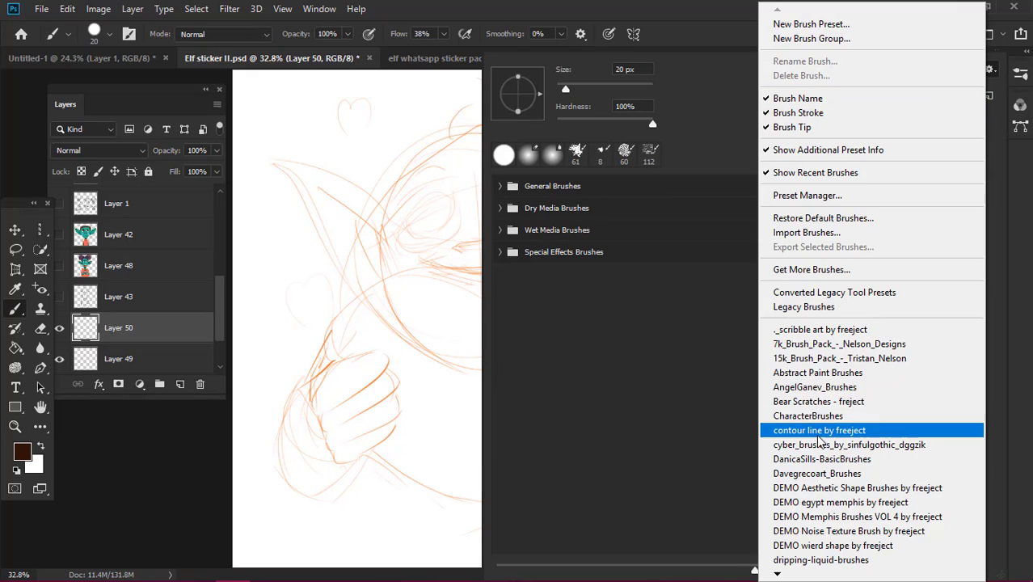
pyautogui.click(455, 241)
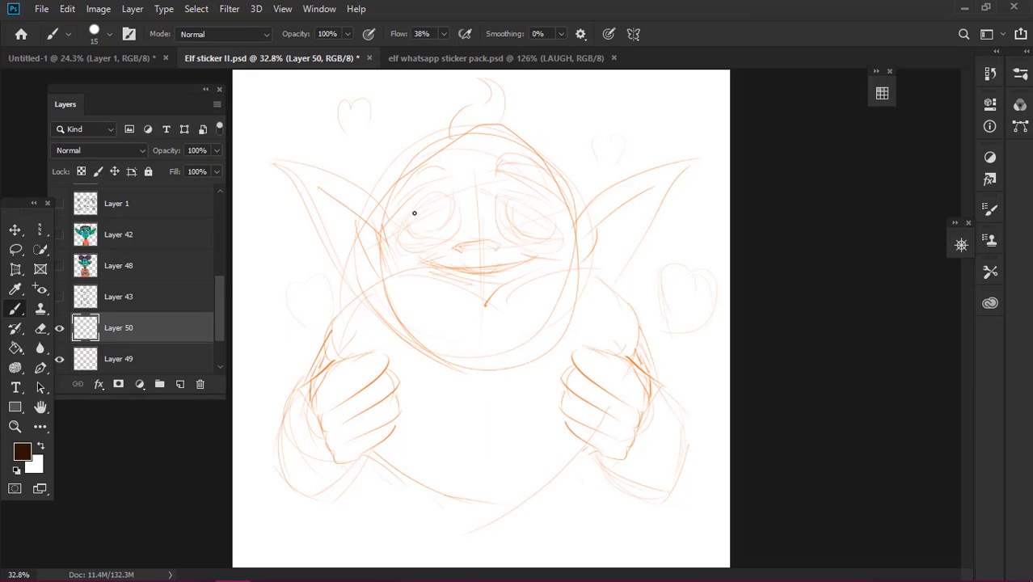
# Ink the left and right head arcs and a small hair curl on top
pyautogui.hotkey('ctrl', 'z')
pyautogui.moveTo(516, 136); pyautogui.dragTo(582, 281)
pyautogui.moveTo(434, 121); pyautogui.dragTo(378, 281)
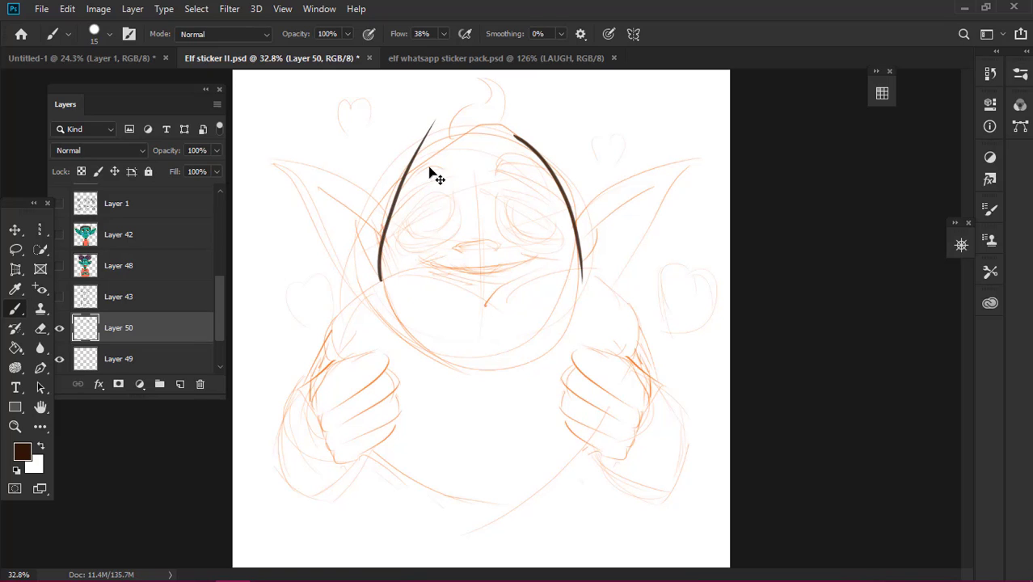
pyautogui.hotkey('ctrl', 'z')
pyautogui.moveTo(438, 138)
pyautogui.mouseDown()
pyautogui.moveTo(379, 279)
pyautogui.moveTo(477, 103)
pyautogui.mouseUp()
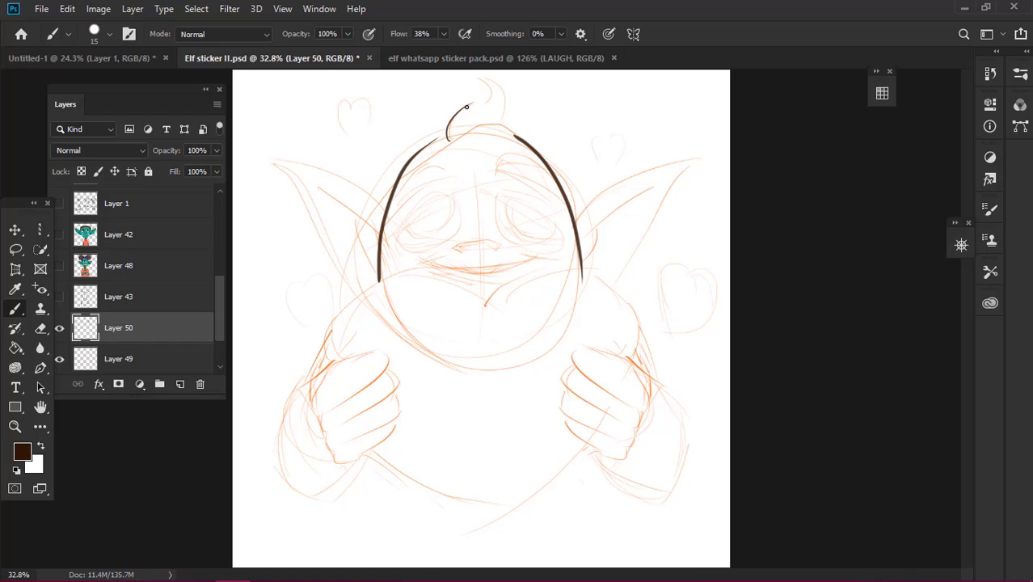
pyautogui.moveTo(446, 137); pyautogui.dragTo(523, 143)
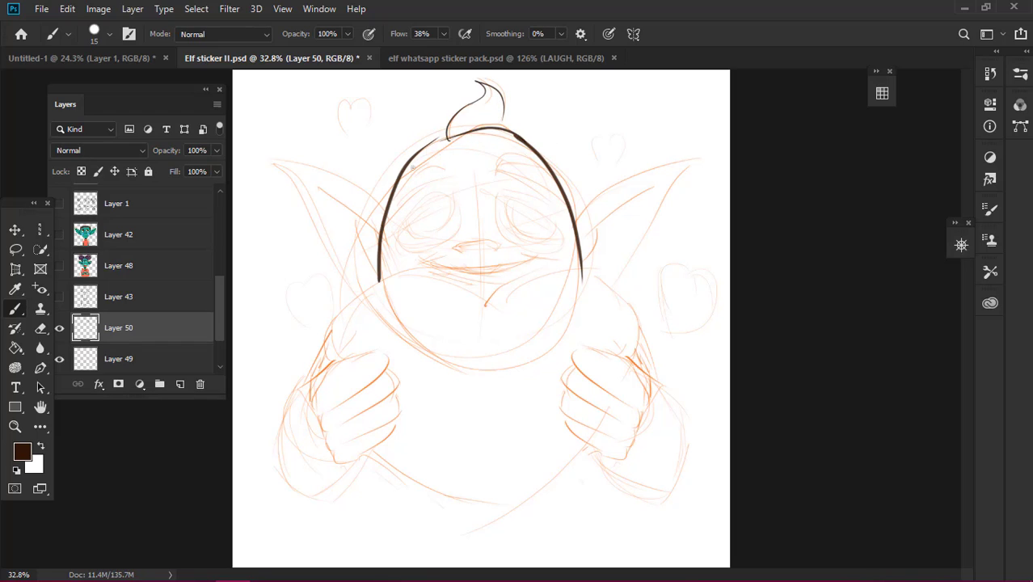
# Raise the brush flow to 100% and clear the strokes drawn so far
pyautogui.moveTo(462, 173); pyautogui.dragTo(507, 178)
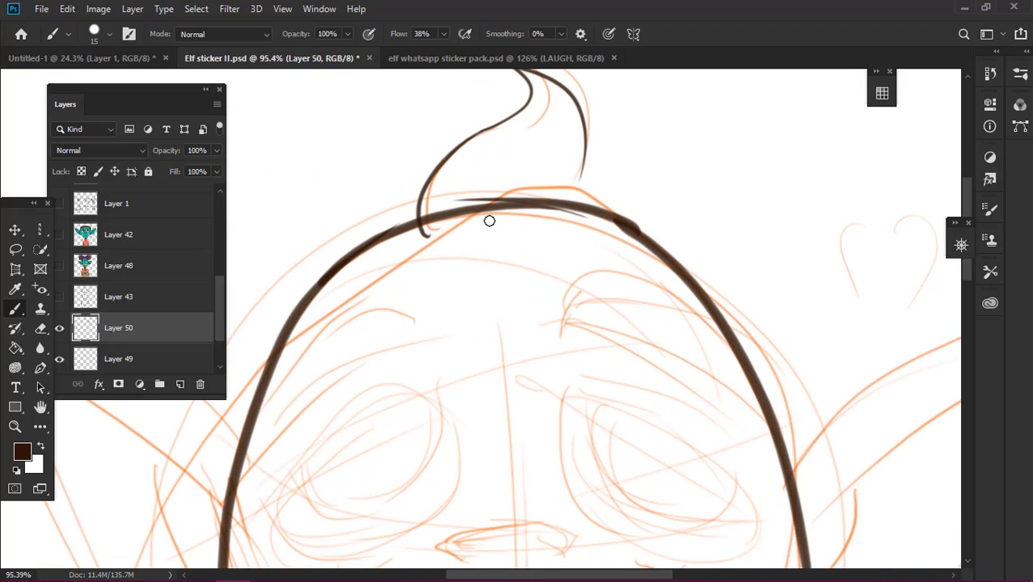
pyautogui.moveTo(443, 34); pyautogui.dragTo(534, 69)
pyautogui.press('z')
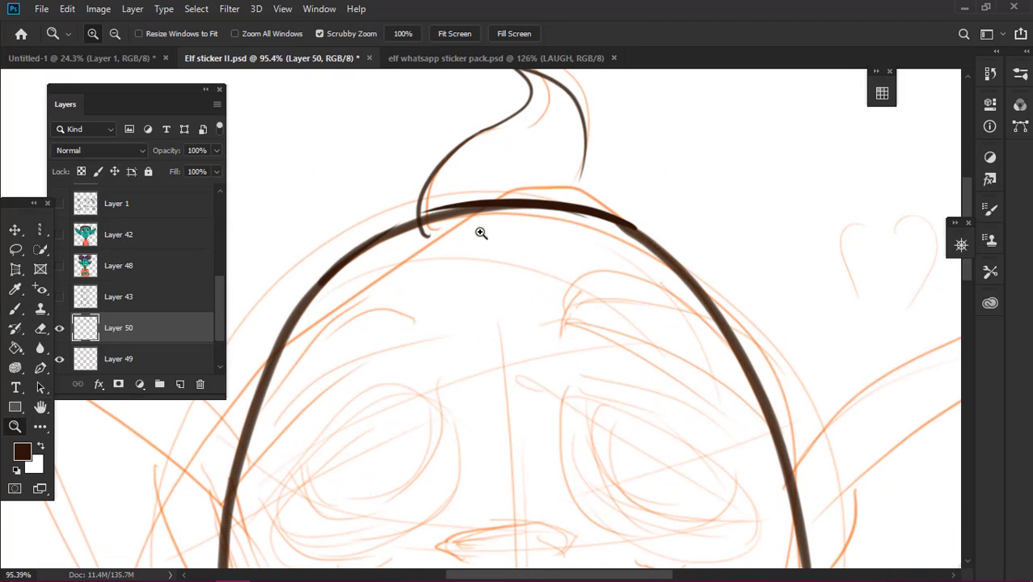
pyautogui.moveTo(481, 230); pyautogui.dragTo(213, 237)
pyautogui.press('Delete')
pyautogui.press('Return')
pyautogui.press('b')
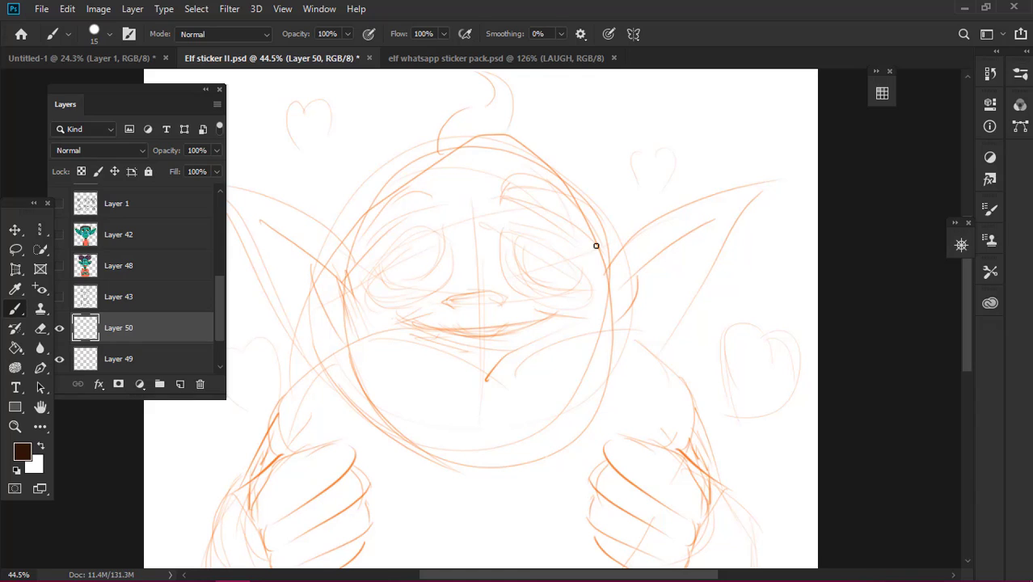
# Re-ink the left and right head arcs at 100% flow, undoing missed strokes
pyautogui.moveTo(449, 116); pyautogui.dragTo(611, 335)
pyautogui.hotkey('ctrl', 'z')
pyautogui.moveTo(441, 135); pyautogui.dragTo(608, 331)
pyautogui.moveTo(349, 338)
pyautogui.mouseDown()
pyautogui.moveTo(449, 145)
pyautogui.moveTo(343, 350)
pyautogui.mouseUp()
pyautogui.hotkey('ctrl', 'z')
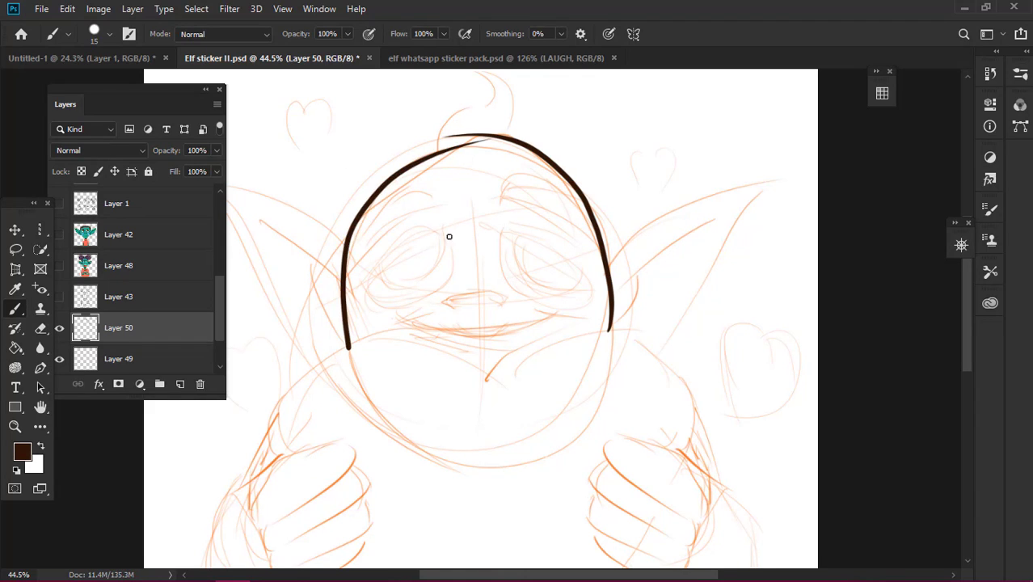
pyautogui.hotkey('ctrl', 'z')
pyautogui.moveTo(487, 141); pyautogui.dragTo(343, 396)
pyautogui.moveTo(338, 260); pyautogui.dragTo(356, 396)
# Erase the old outer left head line and ink the hair curl
pyautogui.press('e')
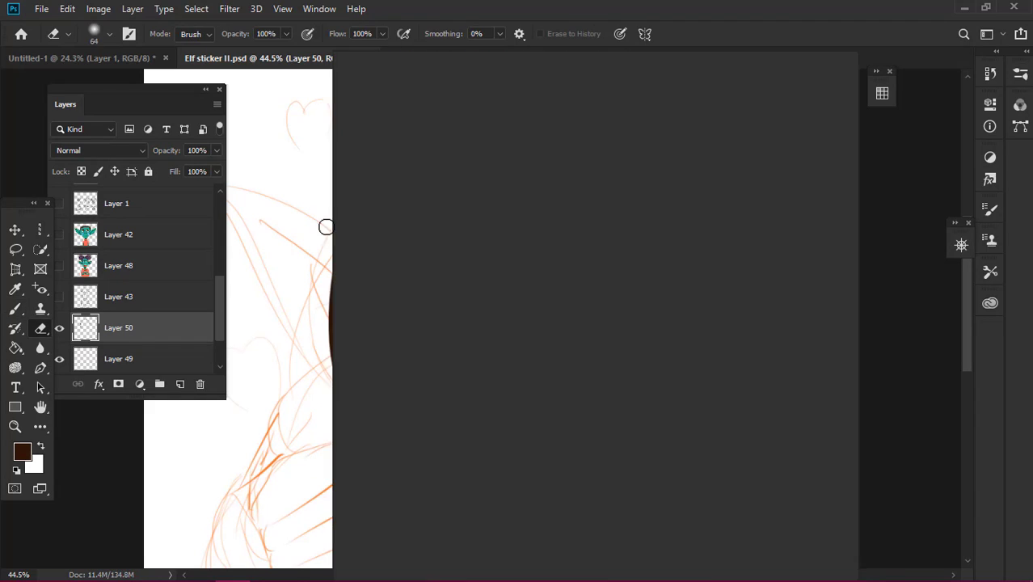
pyautogui.moveTo(327, 277); pyautogui.dragTo(339, 379)
pyautogui.press('b')
pyautogui.scroll(2, 964, 303)
pyautogui.moveTo(436, 220)
pyautogui.mouseDown()
pyautogui.moveTo(477, 152)
pyautogui.moveTo(509, 217)
pyautogui.mouseUp()
pyautogui.moveTo(473, 149); pyautogui.dragTo(511, 215)
pyautogui.scroll(-2, 944, 279)
# Ink both pointed elf ears, redrawing strokes that miss
pyautogui.moveTo(608, 273)
pyautogui.mouseDown()
pyautogui.moveTo(797, 196)
pyautogui.moveTo(657, 367)
pyautogui.mouseUp()
pyautogui.hotkey('ctrl', 'z')
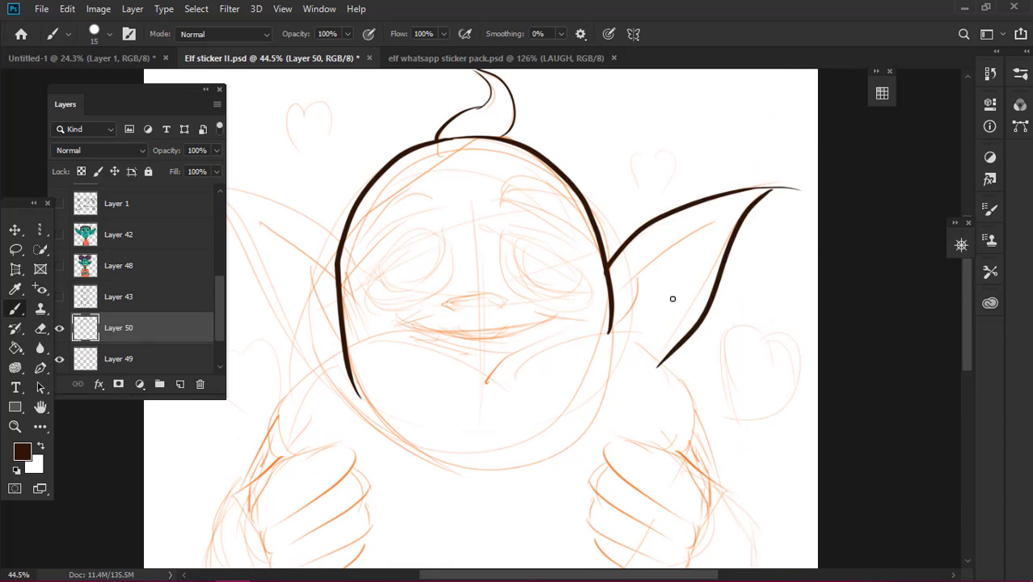
pyautogui.hscroll(-2, 409, 258)
pyautogui.moveTo(441, 246)
pyautogui.mouseDown()
pyautogui.moveTo(275, 201)
pyautogui.moveTo(422, 318)
pyautogui.mouseUp()
pyautogui.hotkey('ctrl', 'z')
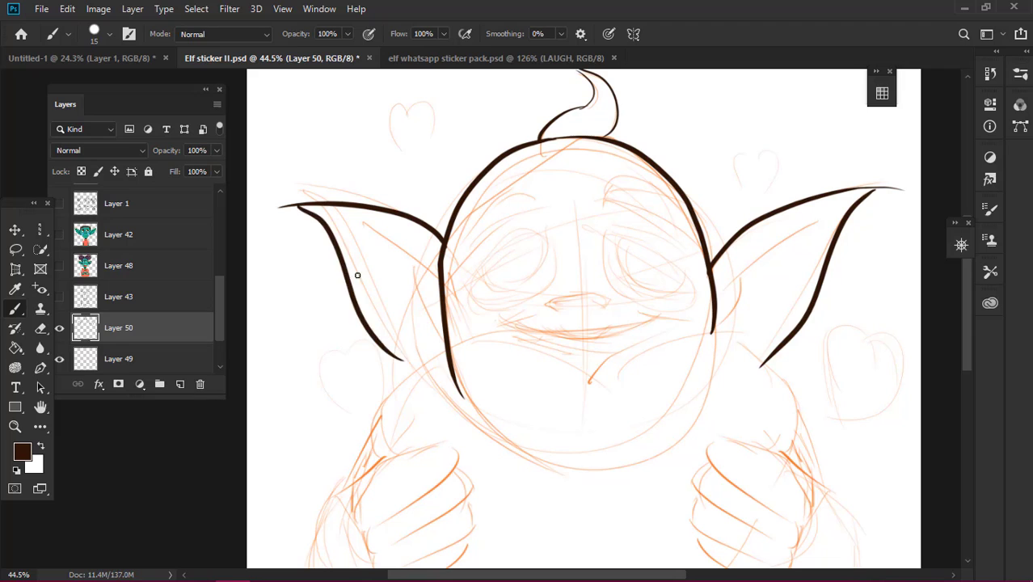
pyautogui.moveTo(301, 205); pyautogui.dragTo(421, 375)
pyautogui.scroll(-3, 436, 300)
pyautogui.moveTo(332, 343)
pyautogui.mouseDown()
pyautogui.moveTo(590, 231)
pyautogui.moveTo(380, 378)
pyautogui.mouseUp()
# Ink the big heart's upper arcs and lower curves down to its point
pyautogui.hotkey('ctrl', 'z')
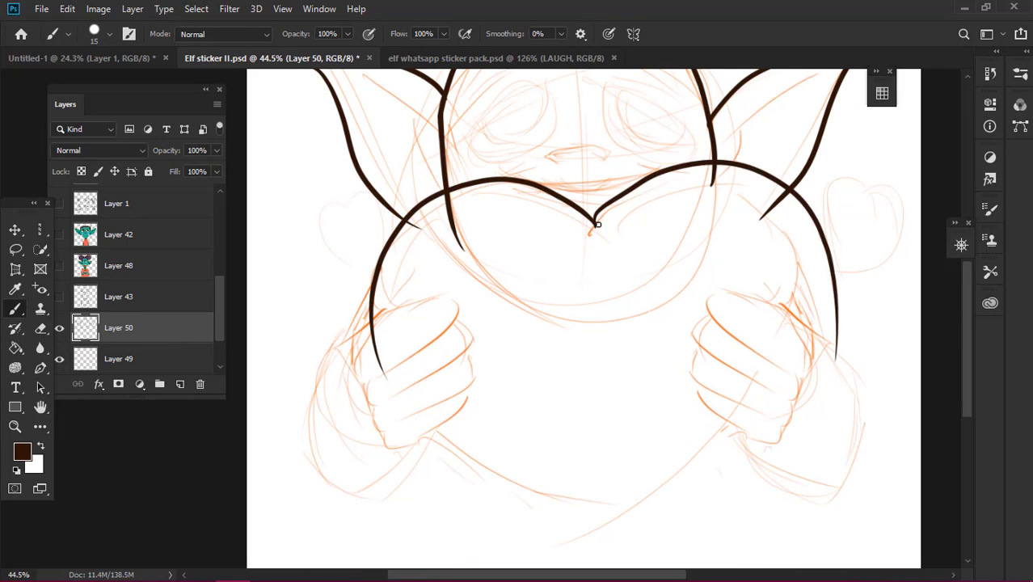
pyautogui.moveTo(595, 227); pyautogui.dragTo(796, 372)
pyautogui.hotkey('ctrl', 'z')
pyautogui.hotkey('ctrl', 'z')
pyautogui.moveTo(594, 226)
pyautogui.mouseDown()
pyautogui.moveTo(796, 404)
pyautogui.moveTo(792, 453)
pyautogui.moveTo(772, 380)
pyautogui.moveTo(766, 394)
pyautogui.mouseUp()
pyautogui.hotkey('ctrl', 'z')
pyautogui.hotkey('ctrl', 'z')
pyautogui.hotkey('ctrl', 'z')
pyautogui.hotkey('ctrl', 'shift', 'z')
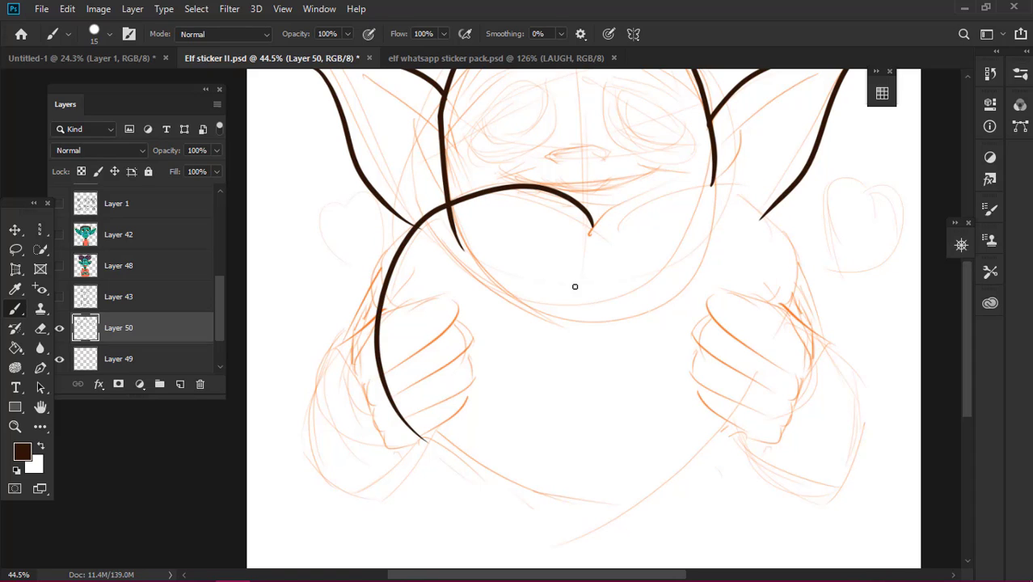
pyautogui.hotkey('ctrl', 'shift', 'z')
pyautogui.hotkey('ctrl', 'z')
pyautogui.hotkey('ctrl', 'z')
pyautogui.moveTo(594, 228)
pyautogui.mouseDown()
pyautogui.moveTo(380, 364)
pyautogui.moveTo(780, 352)
pyautogui.moveTo(768, 383)
pyautogui.mouseUp()
pyautogui.hotkey('ctrl', 'z')
pyautogui.hotkey('ctrl', 'z')
pyautogui.moveTo(437, 440)
pyautogui.mouseDown()
pyautogui.moveTo(654, 537)
pyautogui.moveTo(614, 550)
pyautogui.moveTo(736, 428)
pyautogui.mouseUp()
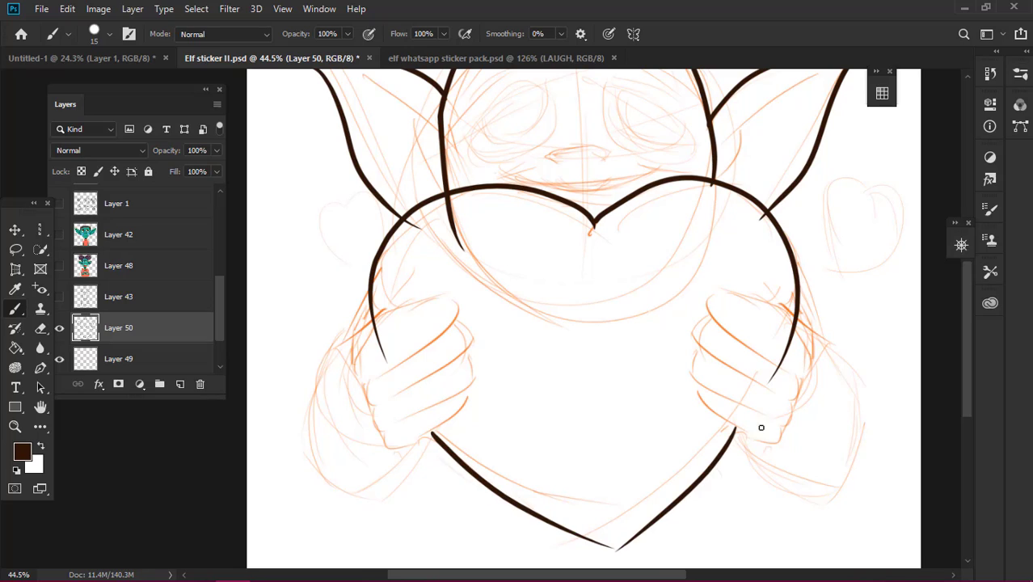
pyautogui.moveTo(368, 297); pyautogui.dragTo(345, 346)
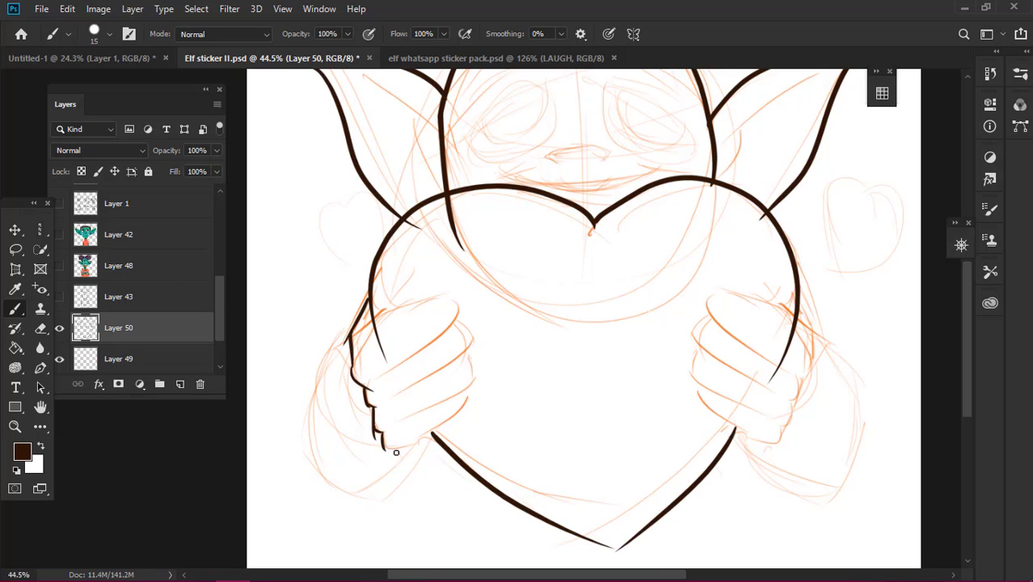
# Ink the left hand's outer edge, thumb curve, finger and knuckle lines
pyautogui.moveTo(415, 447); pyautogui.dragTo(491, 372)
pyautogui.hotkey('ctrl', 'z')
pyautogui.moveTo(468, 331); pyautogui.dragTo(462, 392)
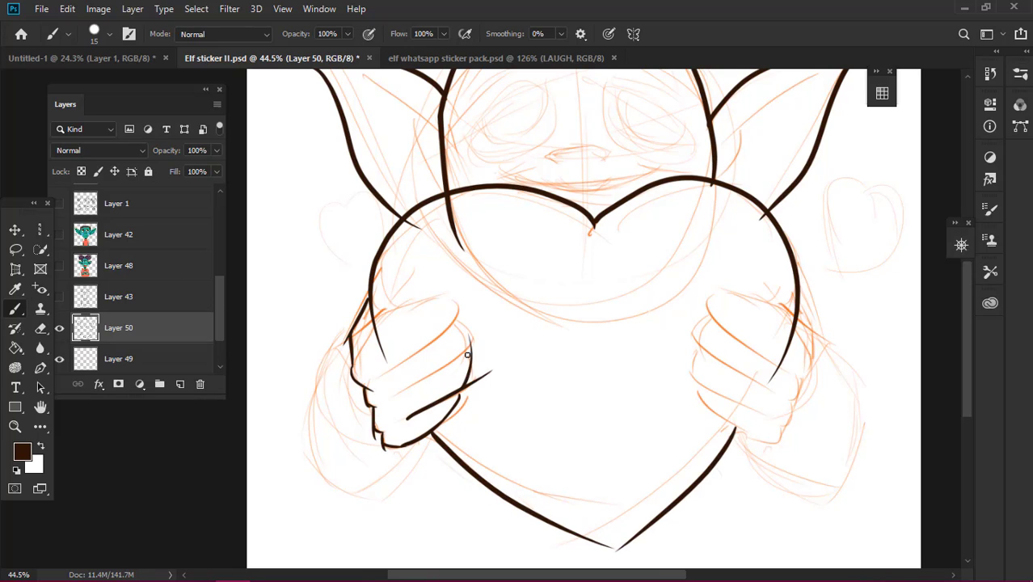
pyautogui.moveTo(469, 338); pyautogui.dragTo(469, 388)
pyautogui.moveTo(402, 394)
pyautogui.mouseDown()
pyautogui.moveTo(475, 335)
pyautogui.moveTo(380, 372)
pyautogui.moveTo(459, 320)
pyautogui.mouseUp()
pyautogui.hotkey('ctrl', 'z')
pyautogui.moveTo(458, 321); pyautogui.dragTo(387, 313)
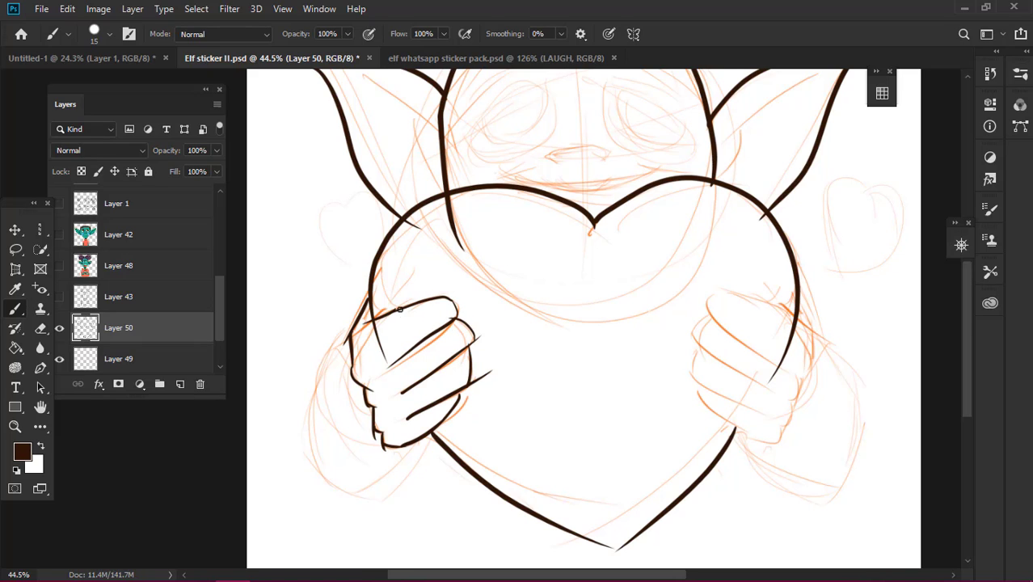
# Erase a small stray brown stroke and lasso the inked left hand
pyautogui.scroll(5, 414, 335)
pyautogui.press('e')
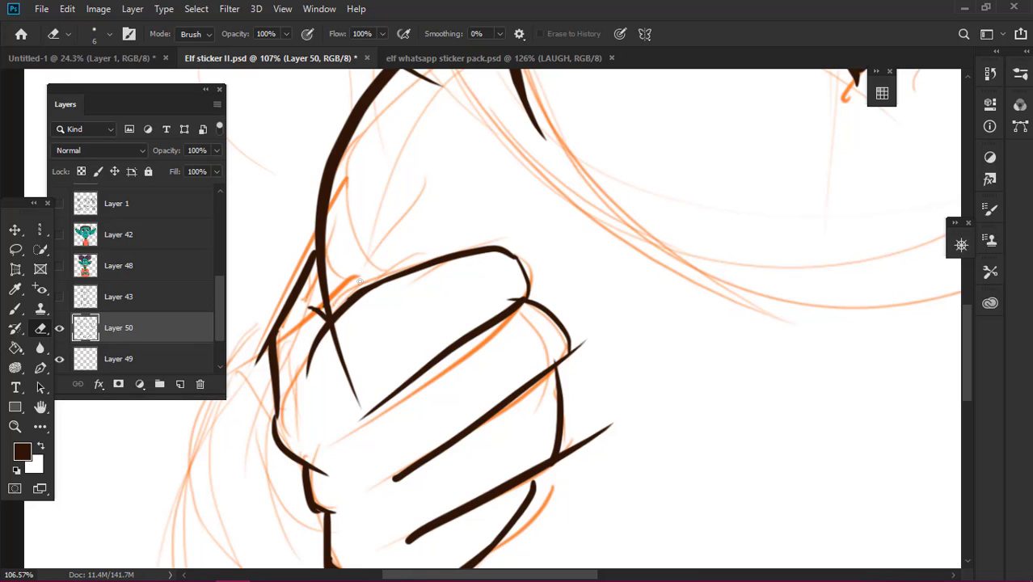
pyautogui.moveTo(599, 431); pyautogui.dragTo(594, 436)
pyautogui.scroll(-1, 600, 431)
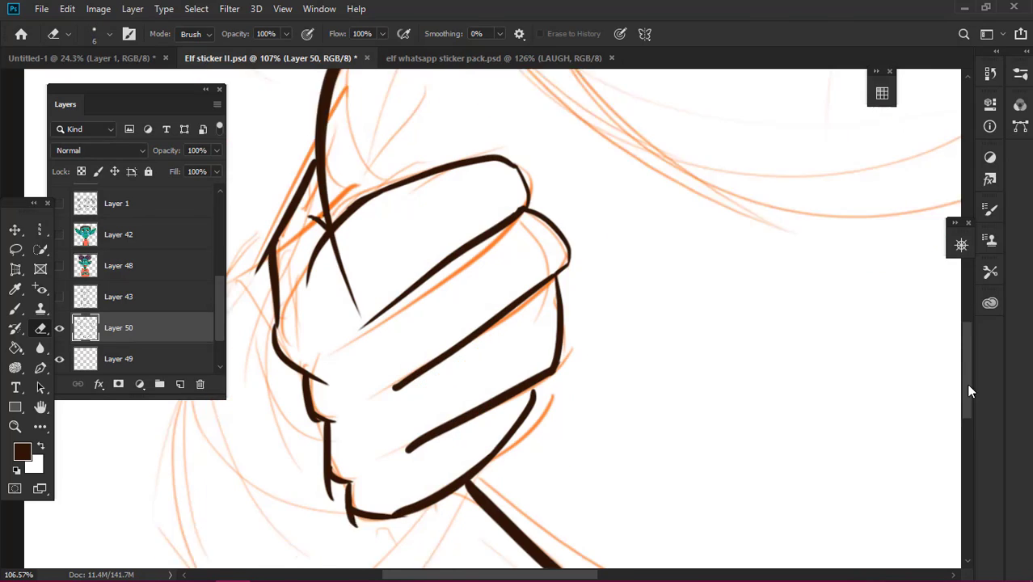
pyautogui.scroll(-1, 485, 404)
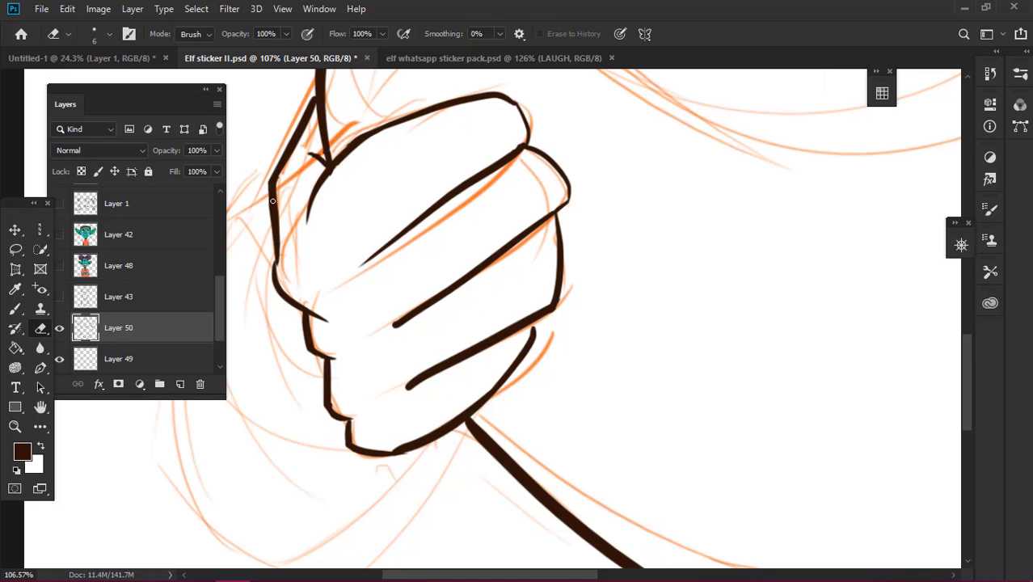
pyautogui.moveTo(273, 201); pyautogui.dragTo(431, 438)
pyautogui.press('l')
pyautogui.moveTo(264, 283)
pyautogui.mouseDown()
pyautogui.moveTo(400, 368)
pyautogui.moveTo(266, 287)
pyautogui.mouseUp()
# Copy the left hand, flip it horizontally onto the heart's right side, and deselect
pyautogui.press('v')
pyautogui.moveTo(323, 356); pyautogui.dragTo(642, 359)
pyautogui.hotkey('ctrl', 't')
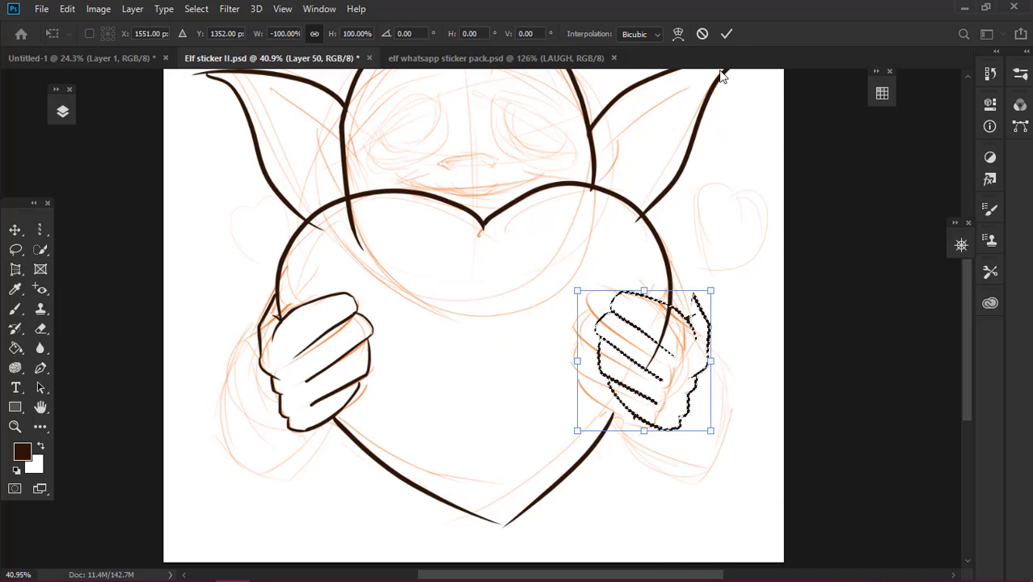
pyautogui.press('Return')
pyautogui.hotkey('ctrl', 'd')
# Erase the extra knuckle line on the mirrored right hand
pyautogui.press('z')
pyautogui.moveTo(518, 328); pyautogui.dragTo(588, 327)
pyautogui.press('e')
pyautogui.moveTo(529, 265); pyautogui.dragTo(468, 432)
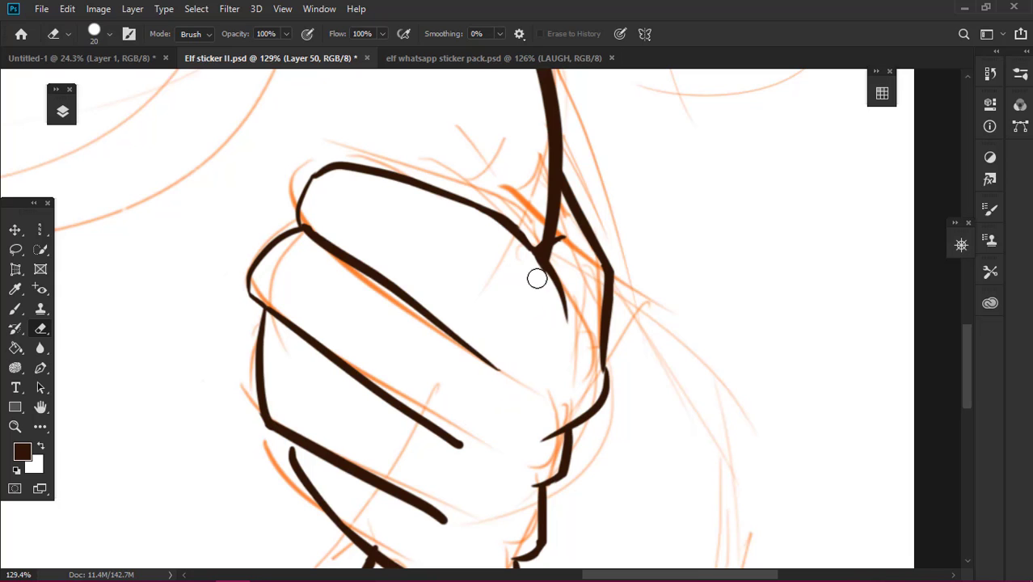
pyautogui.press('b')
pyautogui.moveTo(545, 317)
pyautogui.mouseDown()
pyautogui.moveTo(489, 319)
pyautogui.moveTo(295, 367)
pyautogui.mouseUp()
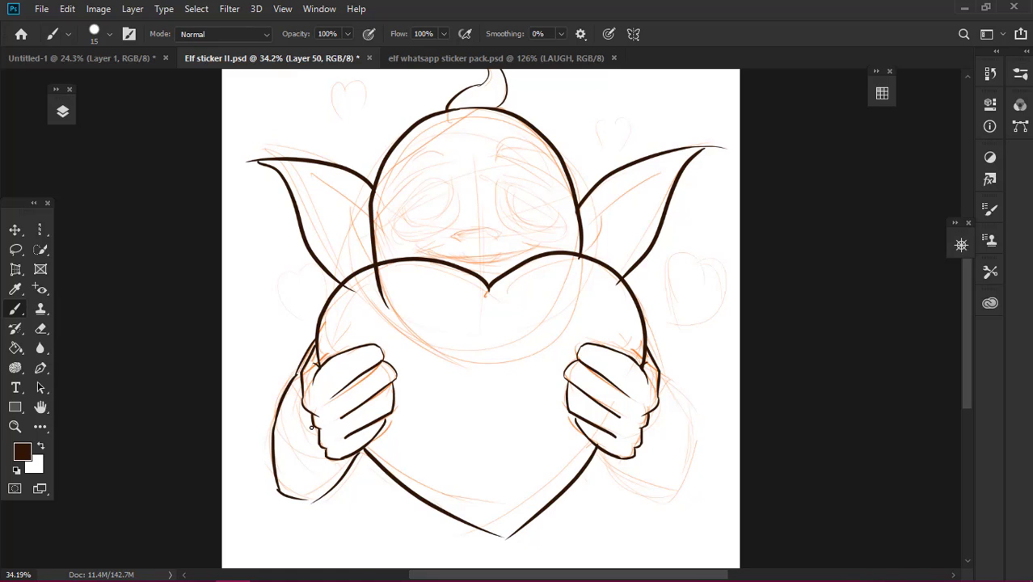
# Ink the elf's right forearm outline and its lower edge
pyautogui.moveTo(650, 340); pyautogui.dragTo(673, 409)
pyautogui.hotkey('ctrl', 'z')
pyautogui.moveTo(647, 337)
pyautogui.mouseDown()
pyautogui.moveTo(696, 414)
pyautogui.moveTo(665, 498)
pyautogui.mouseUp()
pyautogui.moveTo(602, 454); pyautogui.dragTo(646, 490)
pyautogui.moveTo(727, 506); pyautogui.dragTo(776, 506)
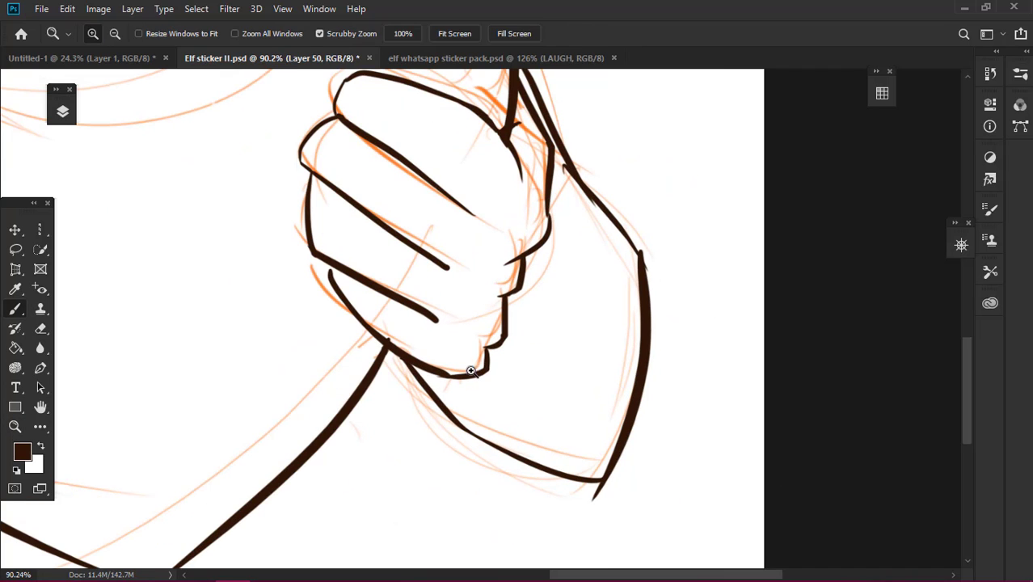
# Enlarge the eraser and trim the head line where it meets the heart
pyautogui.press('e')
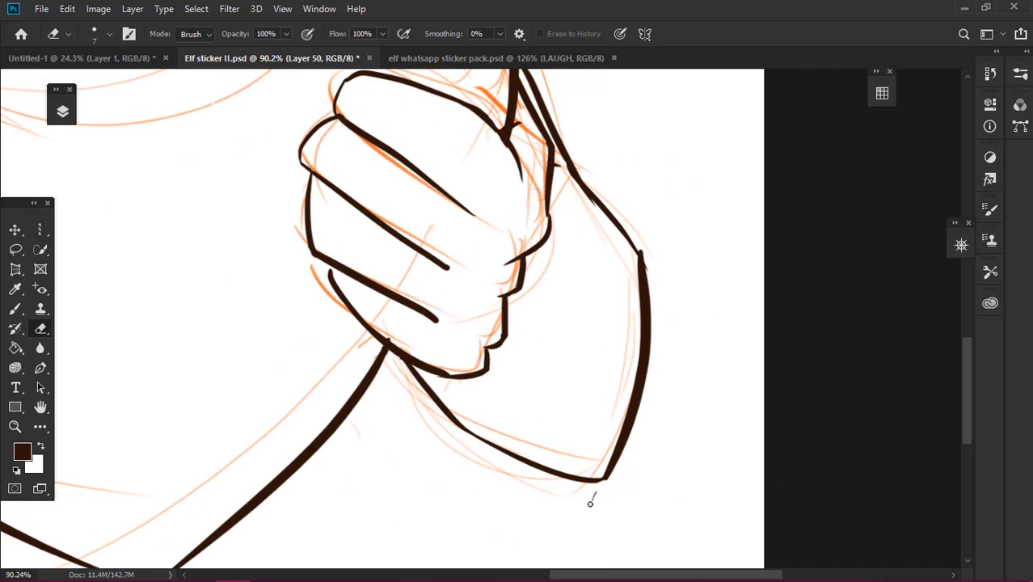
pyautogui.moveTo(653, 257); pyautogui.dragTo(598, 266)
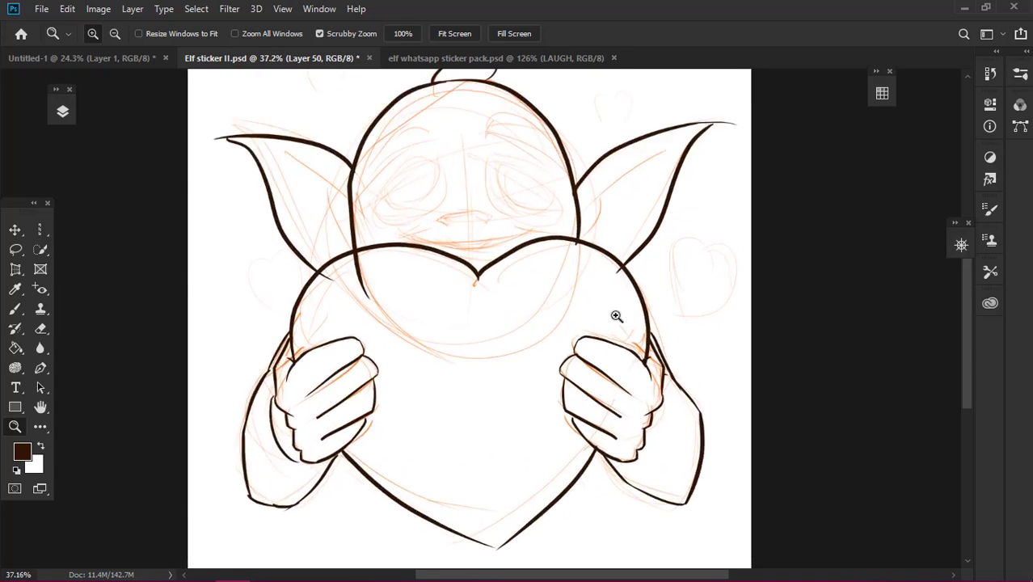
pyautogui.moveTo(618, 316); pyautogui.dragTo(586, 305)
pyautogui.moveTo(474, 263)
pyautogui.mouseDown()
pyautogui.moveTo(207, 317)
pyautogui.moveTo(300, 295)
pyautogui.moveTo(330, 316)
pyautogui.moveTo(567, 166)
pyautogui.moveTo(77, 203)
pyautogui.moveTo(837, 272)
pyautogui.moveTo(370, 257)
pyautogui.mouseUp()
pyautogui.rightClick(172, 252)
pyautogui.press('Escape')
# Ink inner-ear strokes inside the left and right ears
pyautogui.press('b')
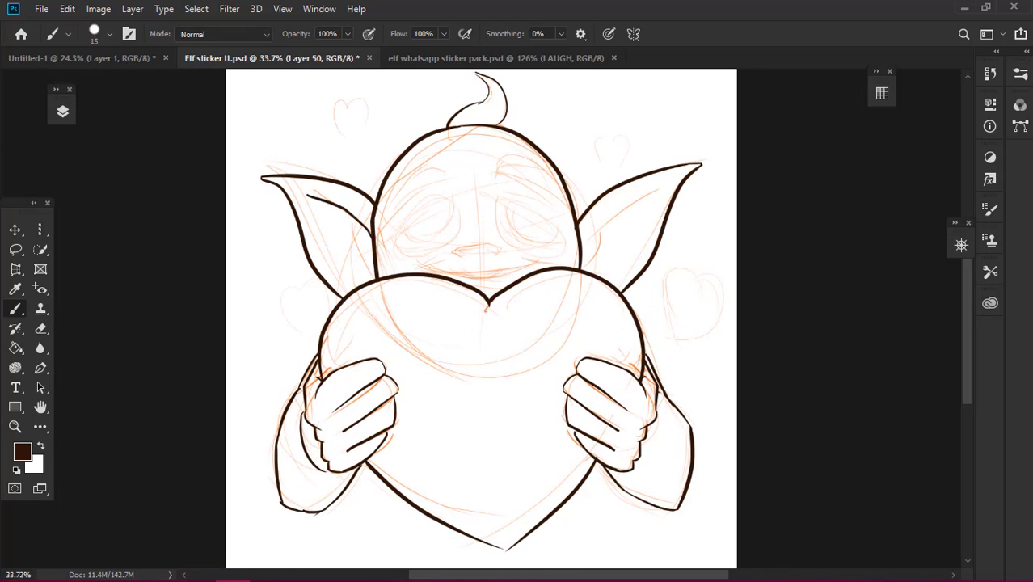
pyautogui.moveTo(309, 197)
pyautogui.mouseDown()
pyautogui.moveTo(373, 235)
pyautogui.moveTo(361, 271)
pyautogui.mouseUp()
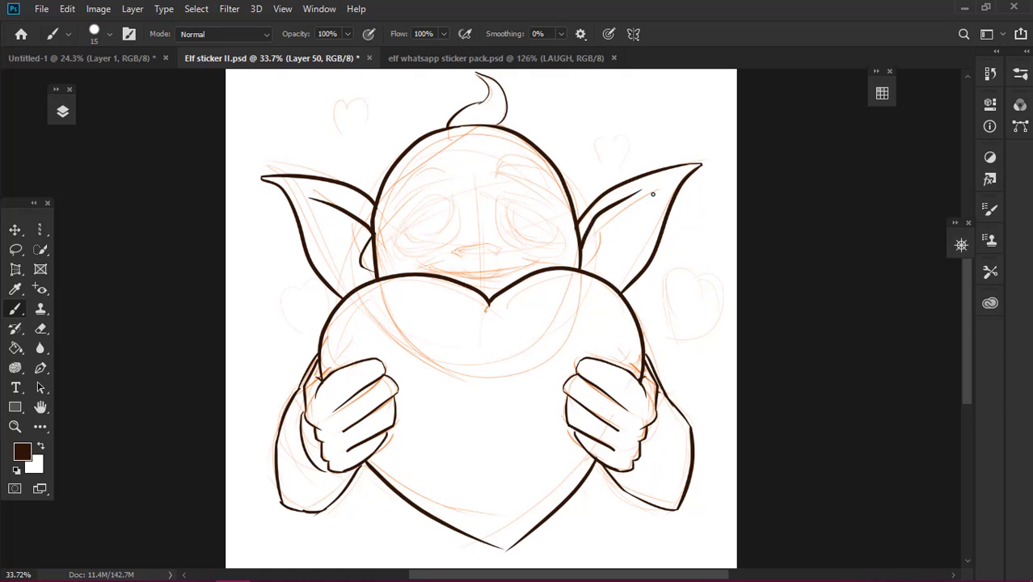
pyautogui.moveTo(647, 200)
pyautogui.mouseDown()
pyautogui.moveTo(580, 234)
pyautogui.moveTo(616, 275)
pyautogui.mouseUp()
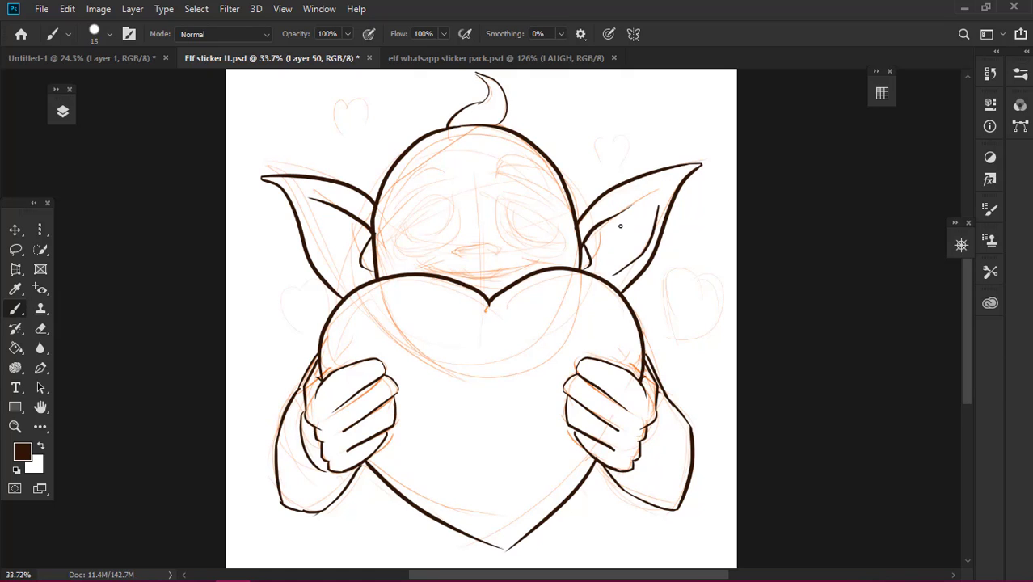
pyautogui.hotkey('ctrl', 'z')
pyautogui.moveTo(306, 208)
pyautogui.mouseDown()
pyautogui.moveTo(340, 290)
pyautogui.moveTo(344, 279)
pyautogui.mouseUp()
# Select Layer 50, toggle the sketch to check the ink, zoom to 100% and use brush size 9
pyautogui.keyDown('ctrl'); pyautogui.click(365, 260); pyautogui.keyUp('ctrl')
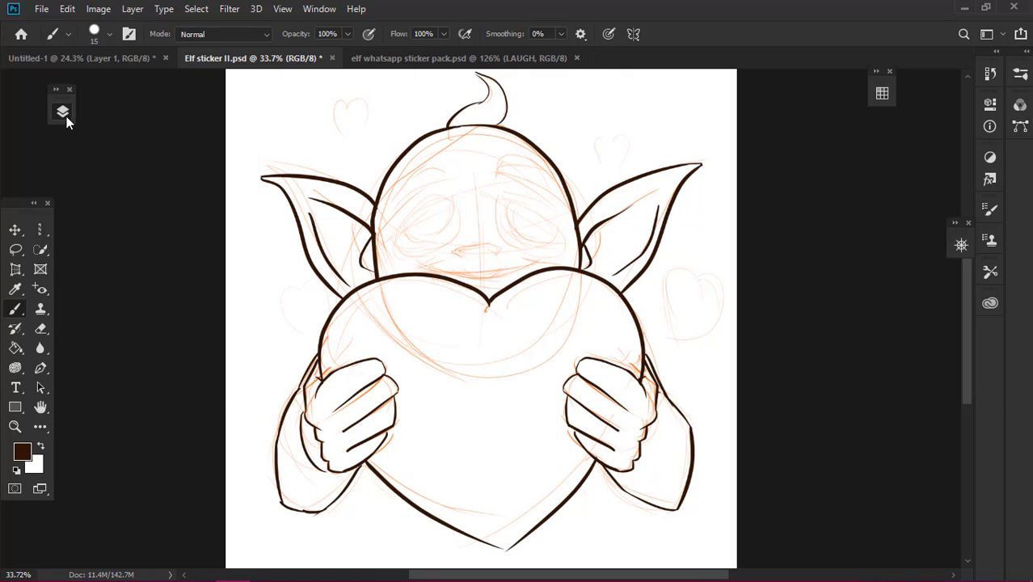
pyautogui.click(62, 111)
pyautogui.click(62, 112)
pyautogui.click(91, 332)
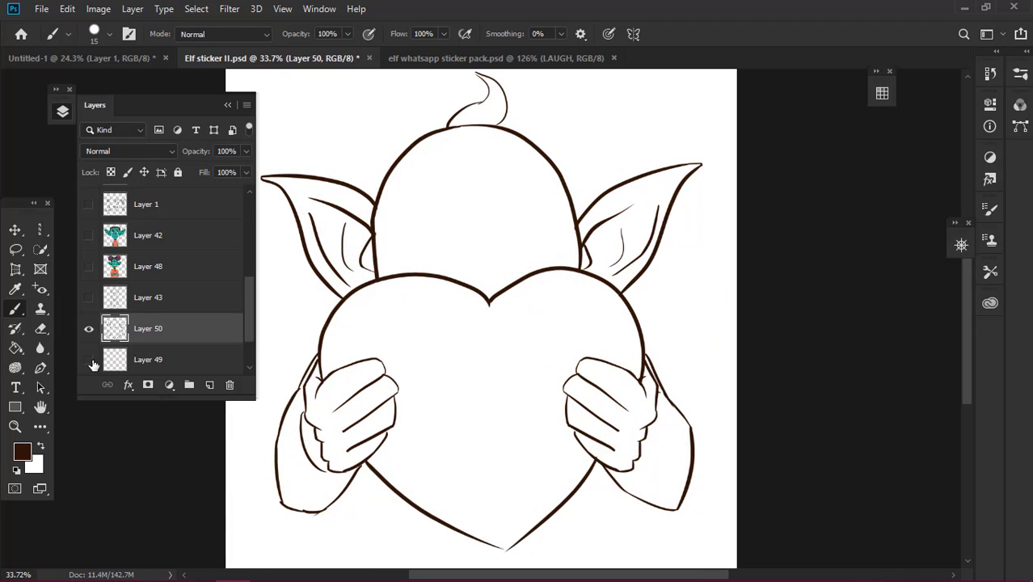
pyautogui.click(91, 331)
pyautogui.click(62, 112)
pyautogui.hotkey('ctrl', '1')
pyautogui.press('[')
pyautogui.press('[')
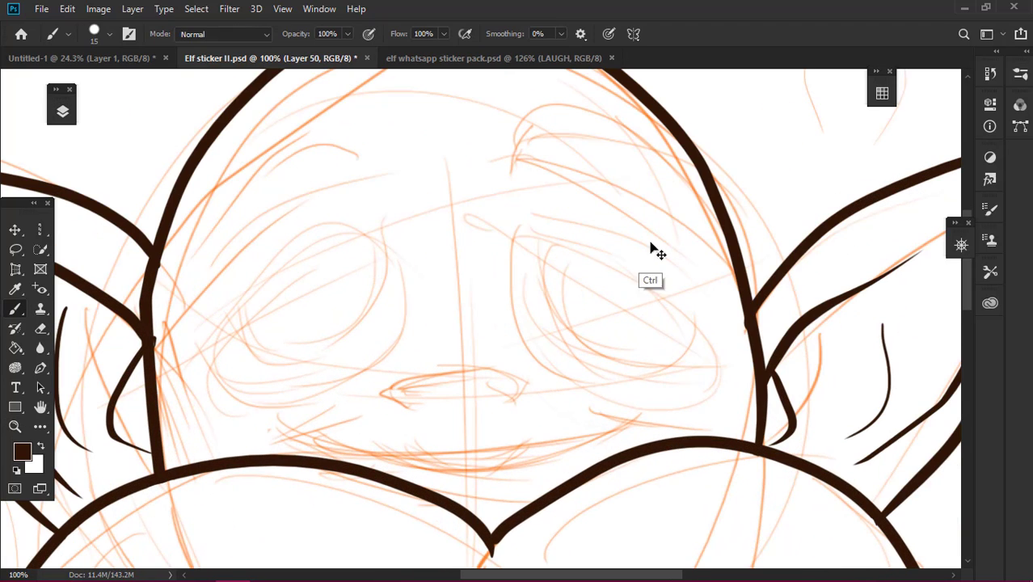
# Ink the right eye outline, a line beneath it and a long brow arc, then launch CorelDRAW
pyautogui.moveTo(519, 223); pyautogui.dragTo(709, 378)
pyautogui.moveTo(518, 230); pyautogui.dragTo(579, 388)
pyautogui.moveTo(709, 377)
pyautogui.mouseDown()
pyautogui.moveTo(538, 373)
pyautogui.moveTo(657, 357)
pyautogui.mouseUp()
pyautogui.hotkey('ctrl', 'z')
pyautogui.hotkey('ctrl', 'z')
pyautogui.moveTo(508, 338); pyautogui.dragTo(626, 416)
pyautogui.moveTo(510, 171)
pyautogui.mouseDown()
pyautogui.moveTo(600, 100)
pyautogui.moveTo(551, 120)
pyautogui.mouseUp()
pyautogui.hotkey('ctrl', 'z')
pyautogui.moveTo(551, 120); pyautogui.dragTo(726, 296)
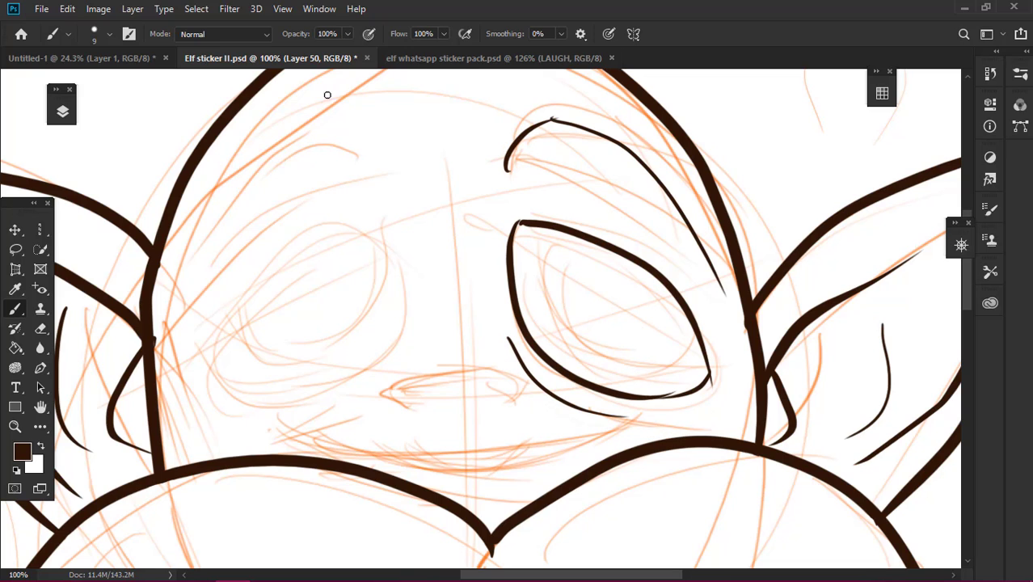
pyautogui.scroll(2, 452, 498)
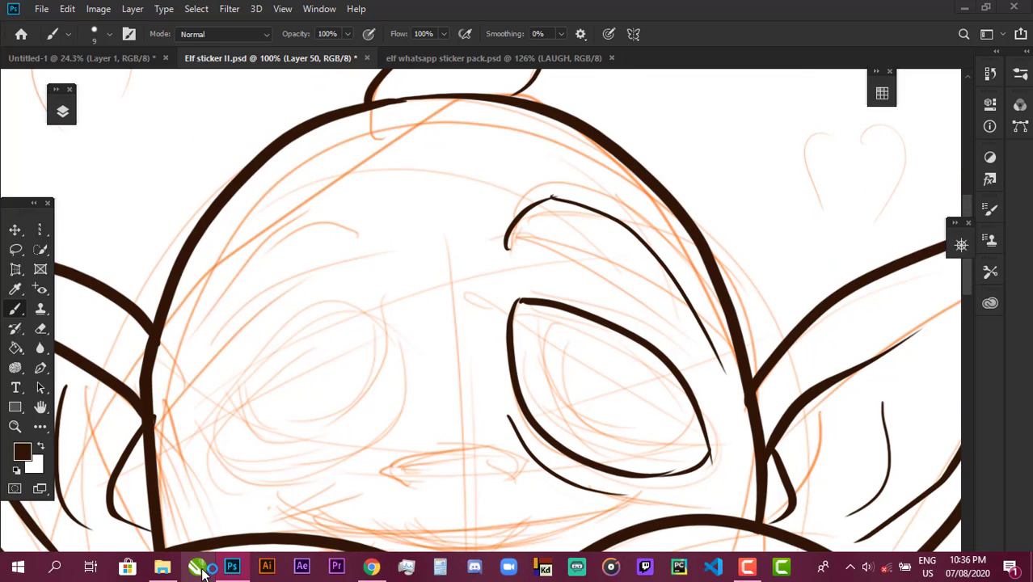
pyautogui.click(197, 567)
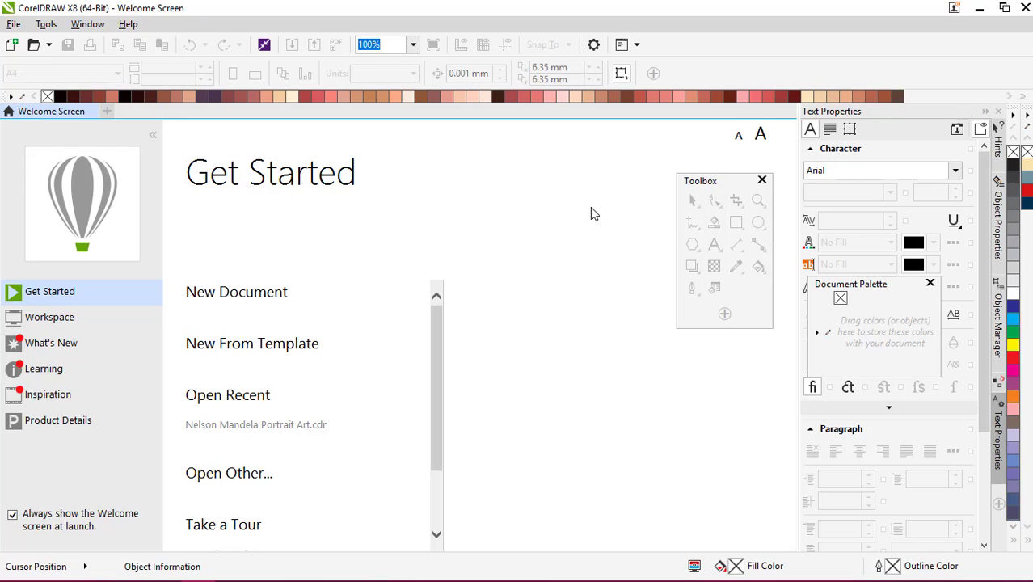
# Open the recent portrait file from CorelDRAW's Welcome Screen
pyautogui.moveTo(256, 424)
pyautogui.click(270, 422)
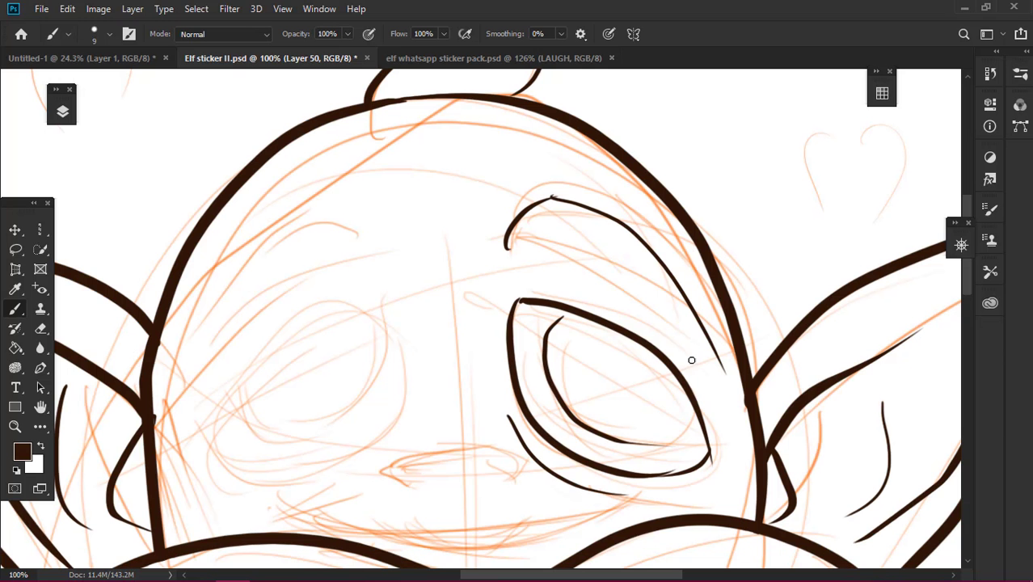
# Ink the right eye's upper eyelid curve and its crease lines
pyautogui.moveTo(505, 247); pyautogui.dragTo(722, 368)
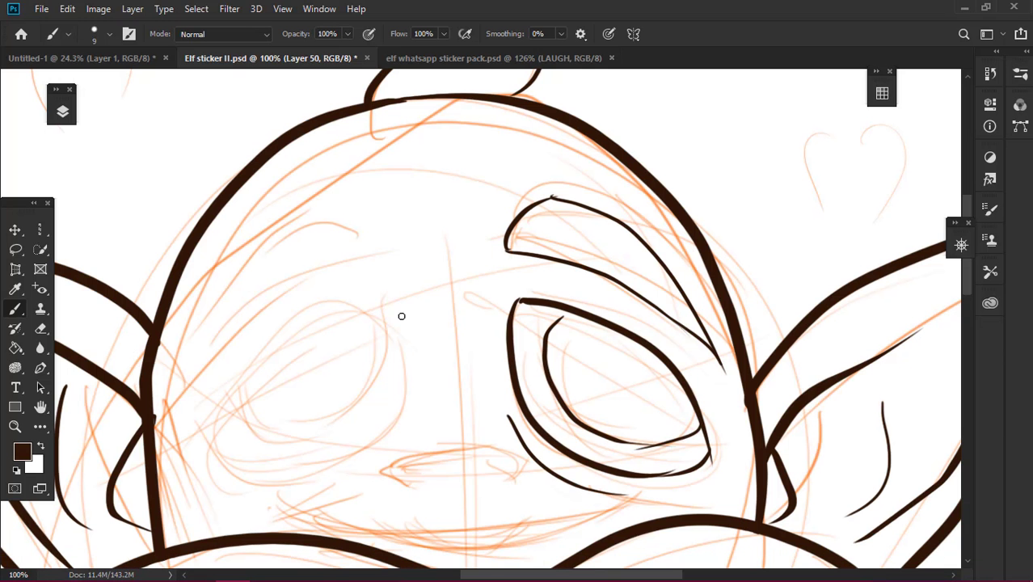
pyautogui.moveTo(522, 252); pyautogui.dragTo(582, 211)
pyautogui.moveTo(557, 257); pyautogui.dragTo(610, 247)
# Lasso the eye, copy it left, flip it horizontally and position it as the left eye
pyautogui.press('l')
pyautogui.moveTo(496, 196); pyautogui.dragTo(664, 273)
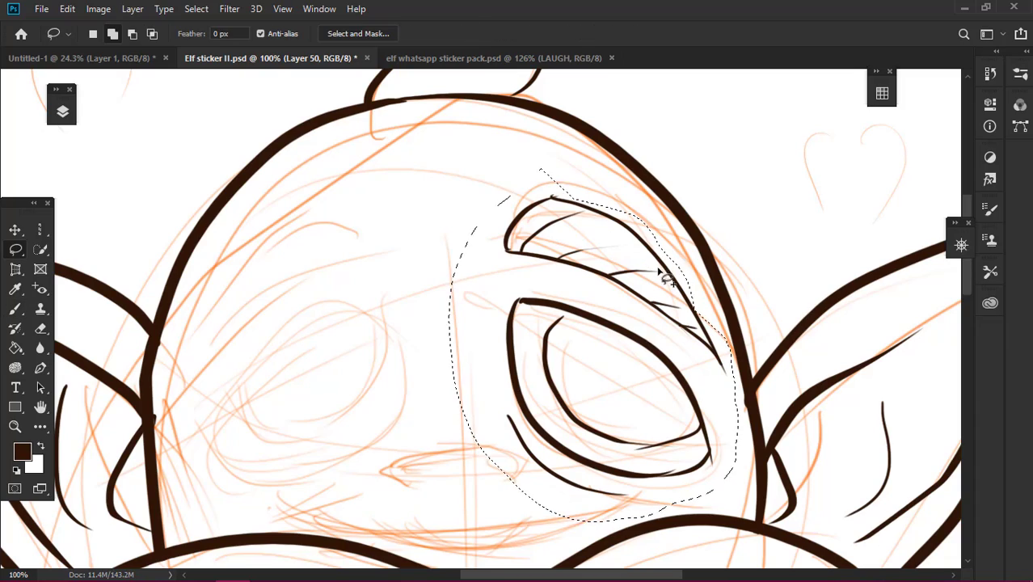
pyautogui.press('v')
pyautogui.moveTo(499, 341); pyautogui.dragTo(305, 344)
pyautogui.hotkey('ctrl', 't')
pyautogui.rightClick(257, 363)
pyautogui.click(299, 549)
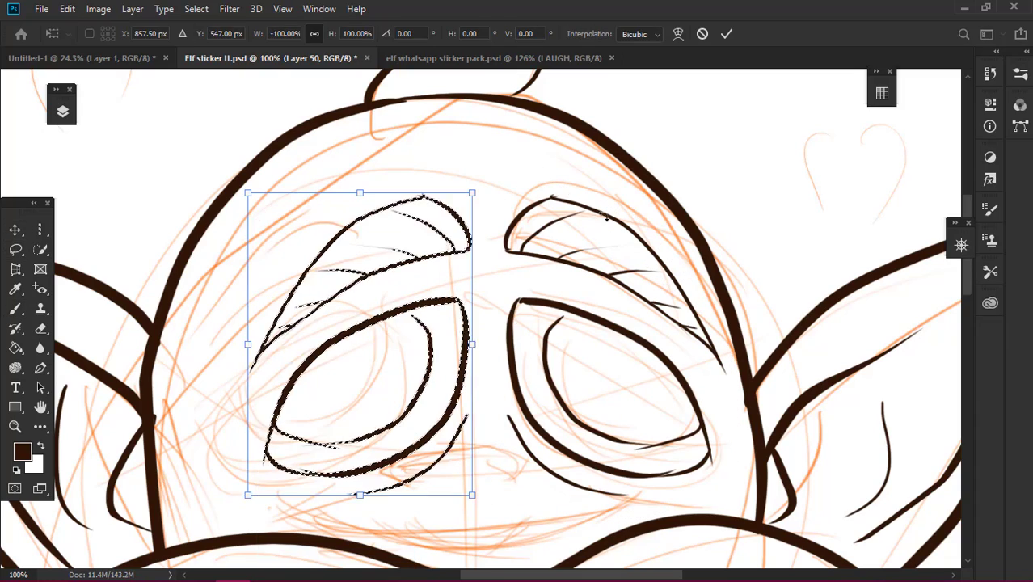
pyautogui.press('Return')
pyautogui.moveTo(453, 308); pyautogui.dragTo(414, 293)
# Ink the nose's left side and top edge, then fill both nostrils dark
pyautogui.hotkey('ctrl', 'd')
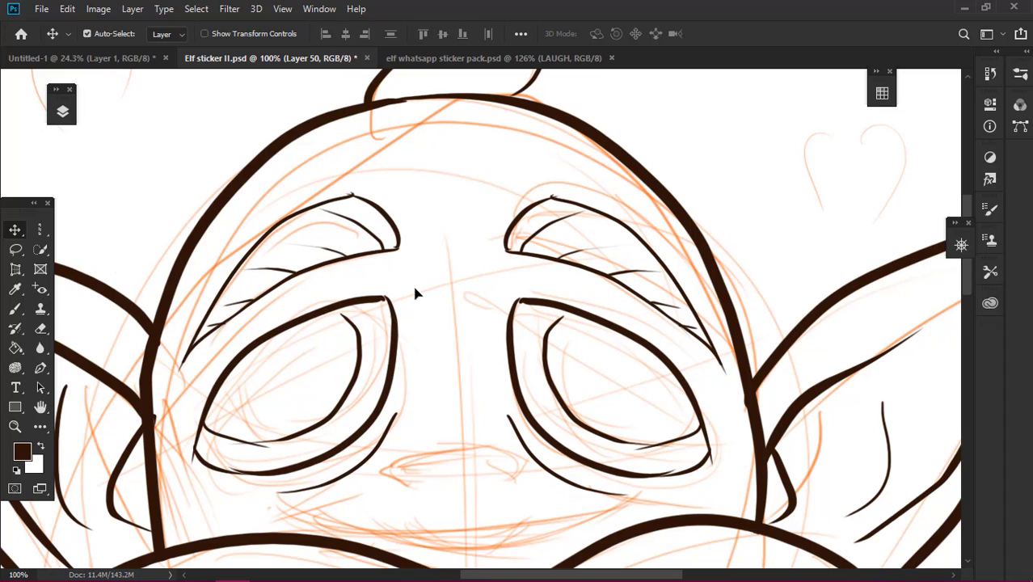
pyautogui.press('b')
pyautogui.moveTo(393, 463); pyautogui.dragTo(404, 487)
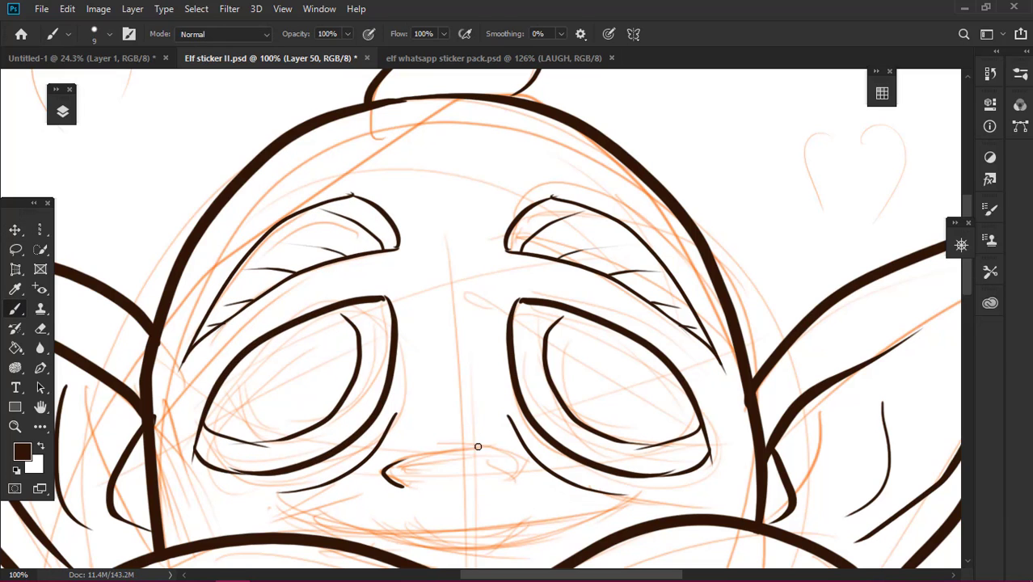
pyautogui.moveTo(505, 455); pyautogui.dragTo(434, 450)
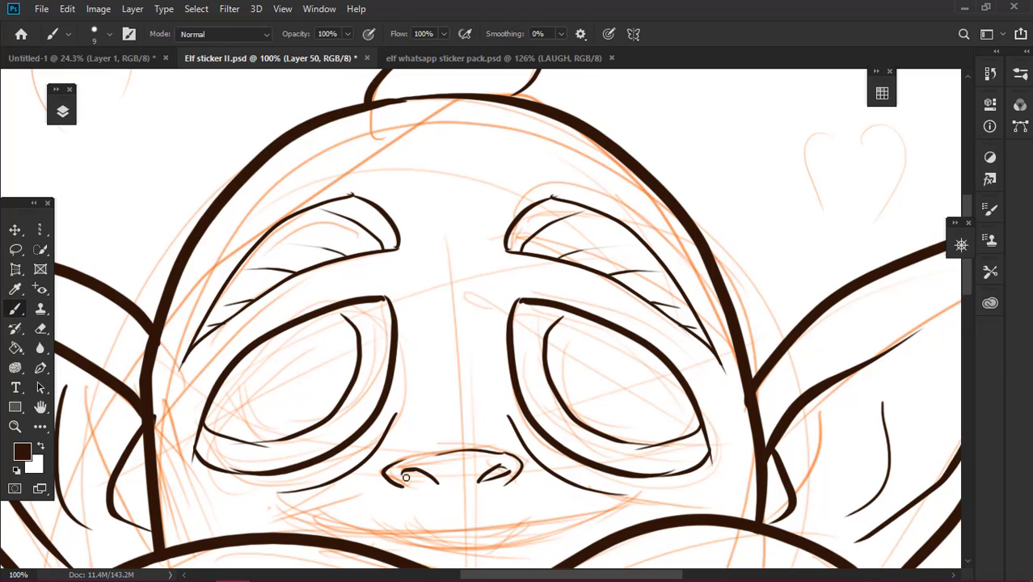
pyautogui.moveTo(517, 393); pyautogui.dragTo(472, 392)
pyautogui.moveTo(420, 323); pyautogui.dragTo(438, 323)
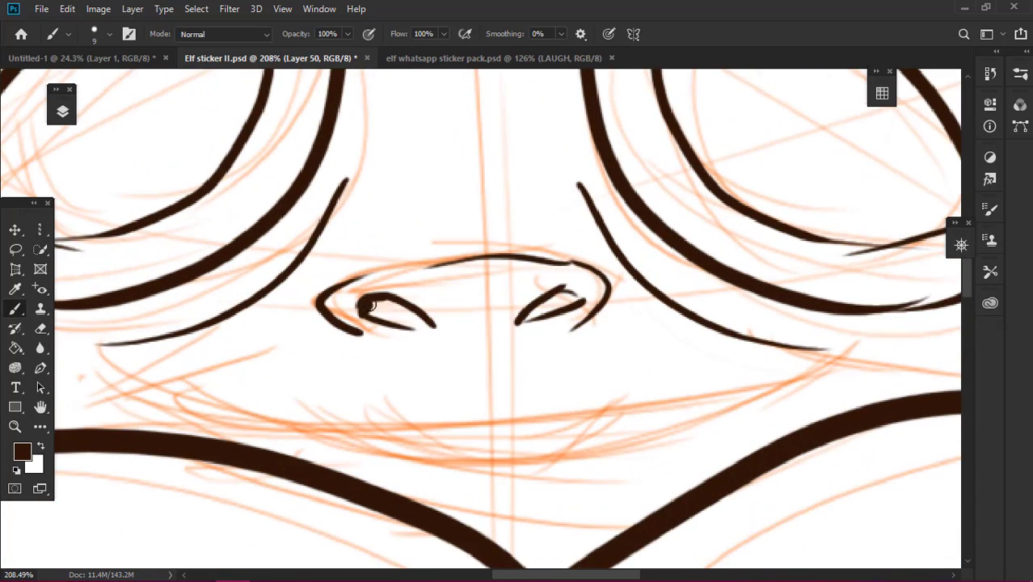
pyautogui.moveTo(368, 306); pyautogui.dragTo(416, 317)
pyautogui.moveTo(525, 315); pyautogui.dragTo(661, 231)
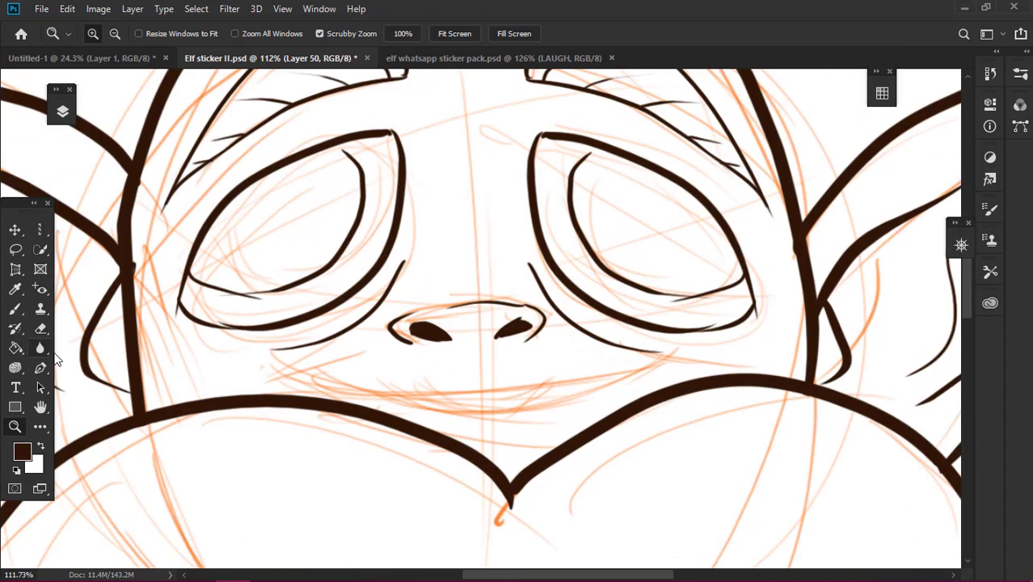
# Draw a crescent mouth path with the Pen tool and fill it dark brown
pyautogui.press('p')
pyautogui.click(288, 365)
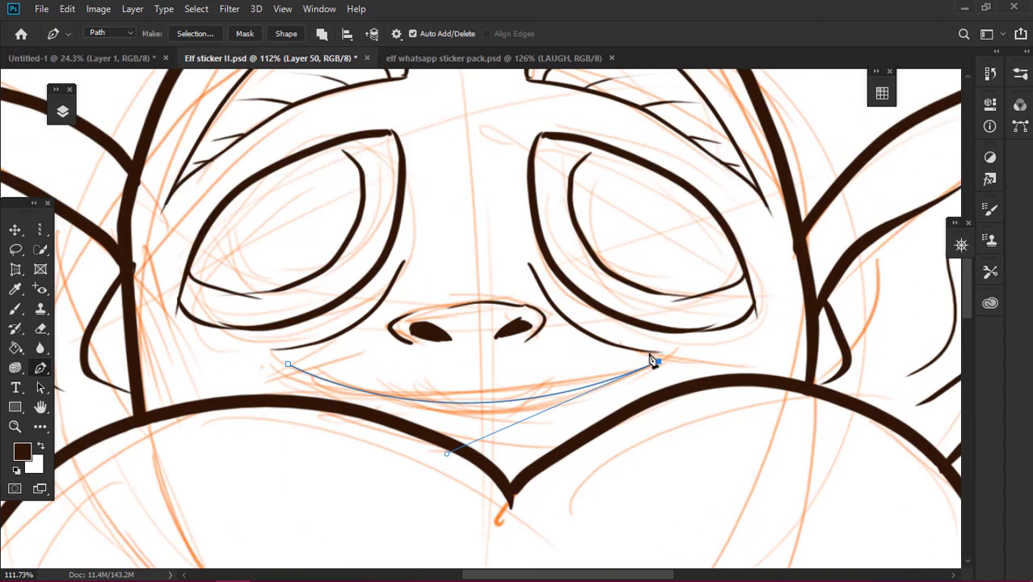
pyautogui.moveTo(655, 357); pyautogui.dragTo(739, 368)
pyautogui.moveTo(289, 368); pyautogui.dragTo(216, 342)
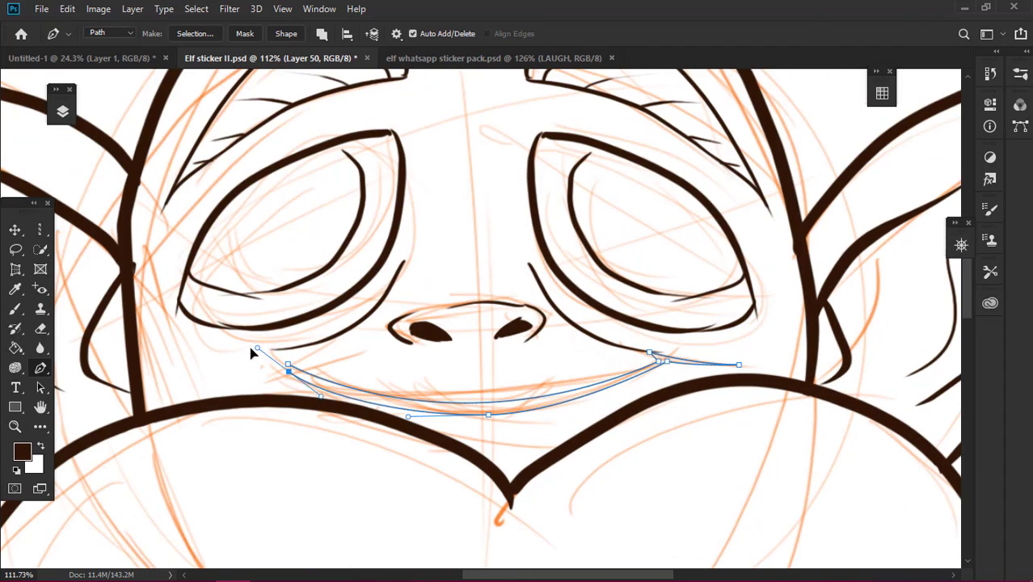
pyautogui.hotkey('ctrl', 'Return')
pyautogui.press('g')
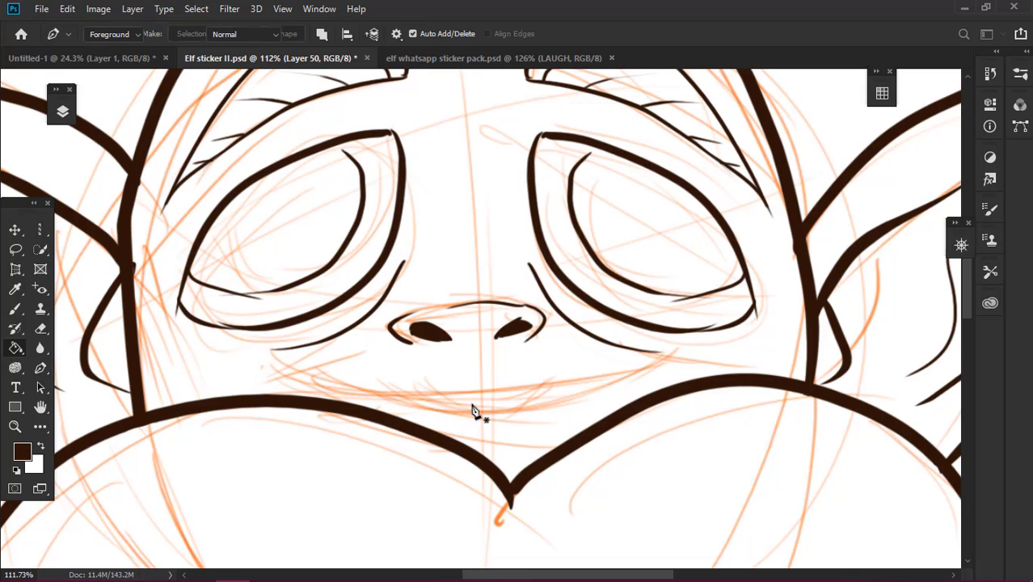
pyautogui.click(473, 408)
# Ink a short line below the mouth and zoom out to view the whole sticker
pyautogui.press('b')
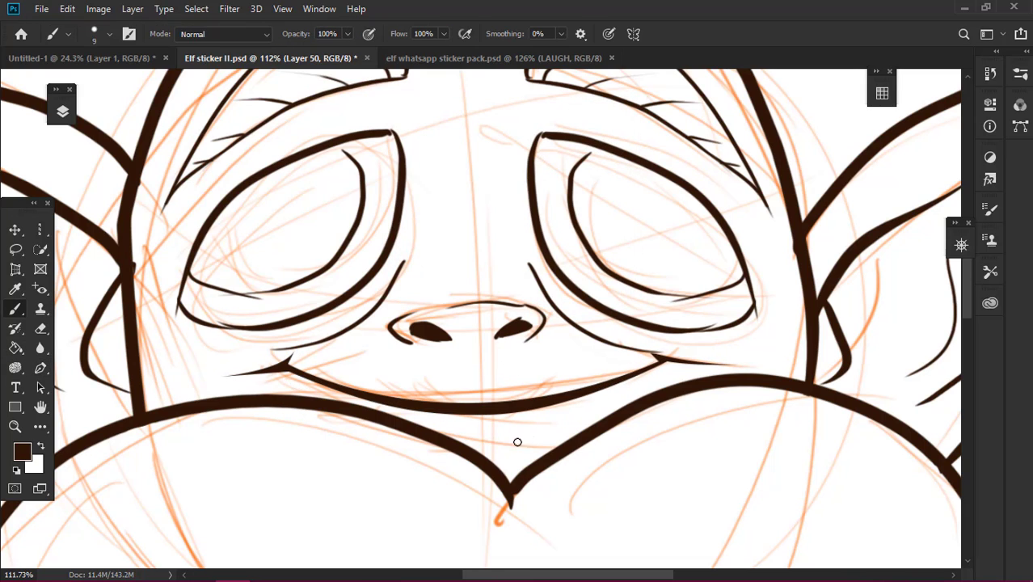
pyautogui.moveTo(461, 436); pyautogui.dragTo(564, 423)
pyautogui.scroll(-3, 535, 404)
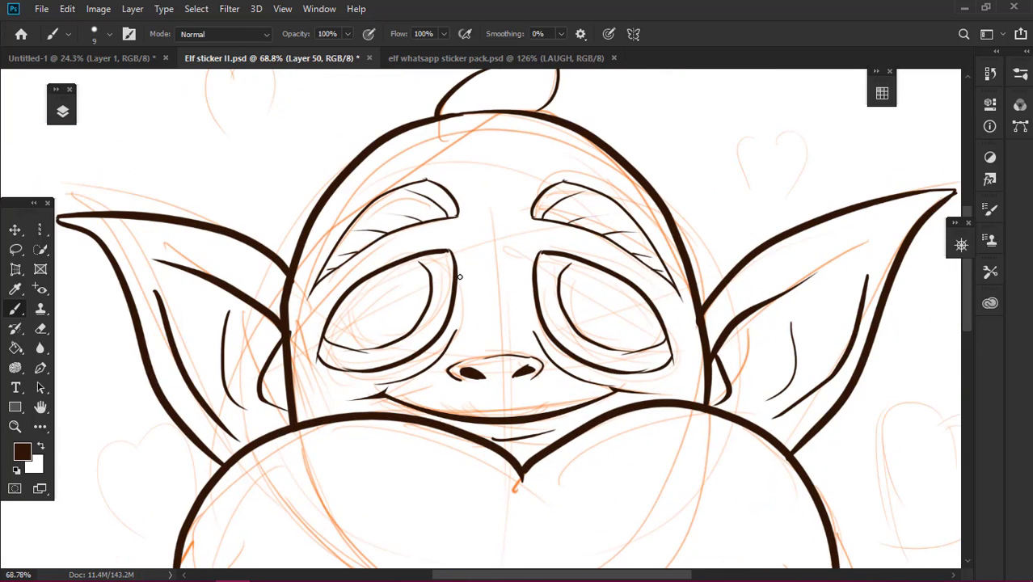
pyautogui.press('z')
pyautogui.hotkey('ctrl', '0')
# Hide the orange sketch layer, add a new layer, and sample teal 1EA896 from the palette
pyautogui.click(62, 111)
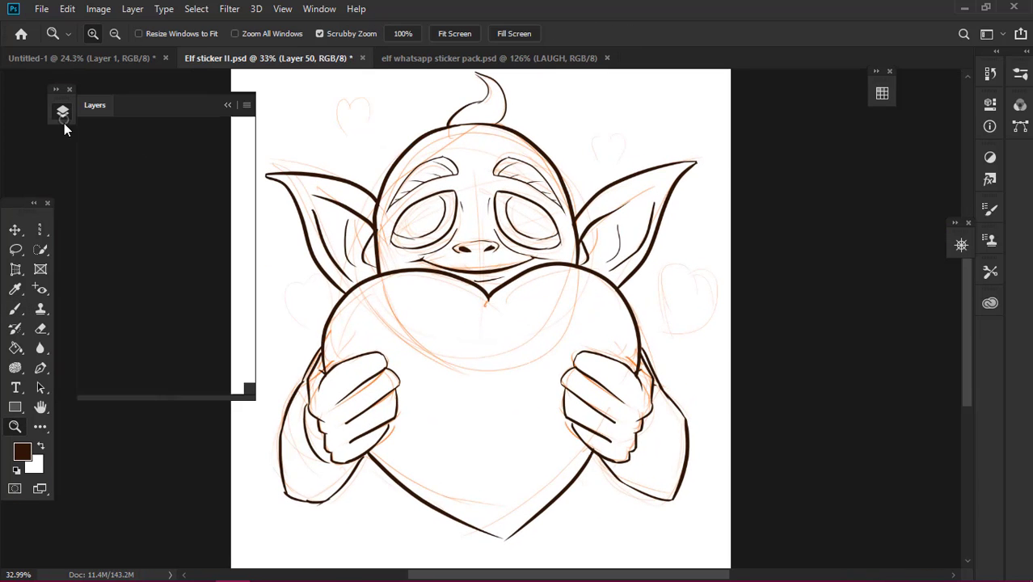
pyautogui.keyDown('alt'); pyautogui.click(59, 327); pyautogui.keyUp('alt')
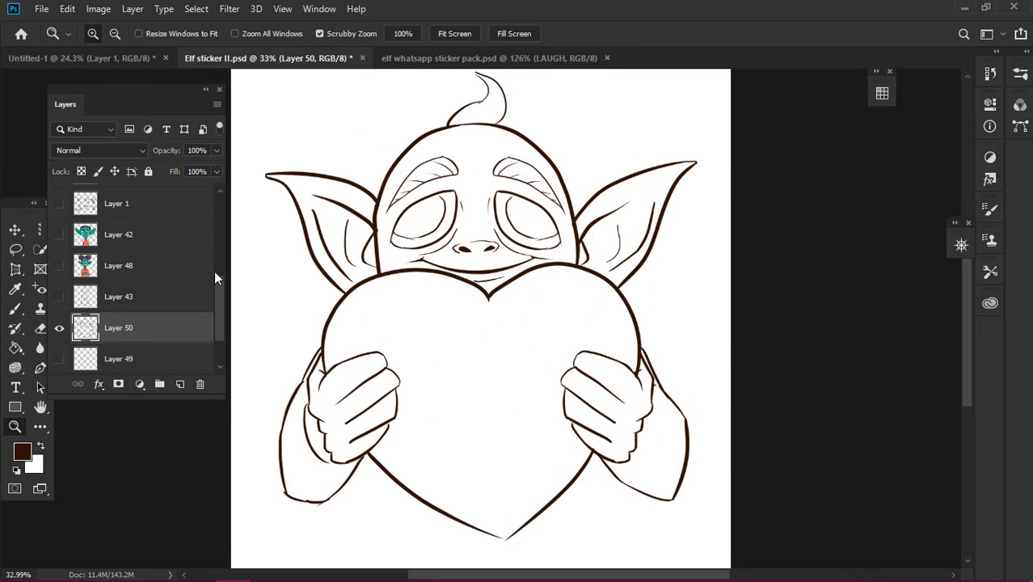
pyautogui.hotkey('ctrl', 'shift', 'alt', 'n')
pyautogui.scroll(10, 218, 300)
pyautogui.click(62, 206)
pyautogui.press('i')
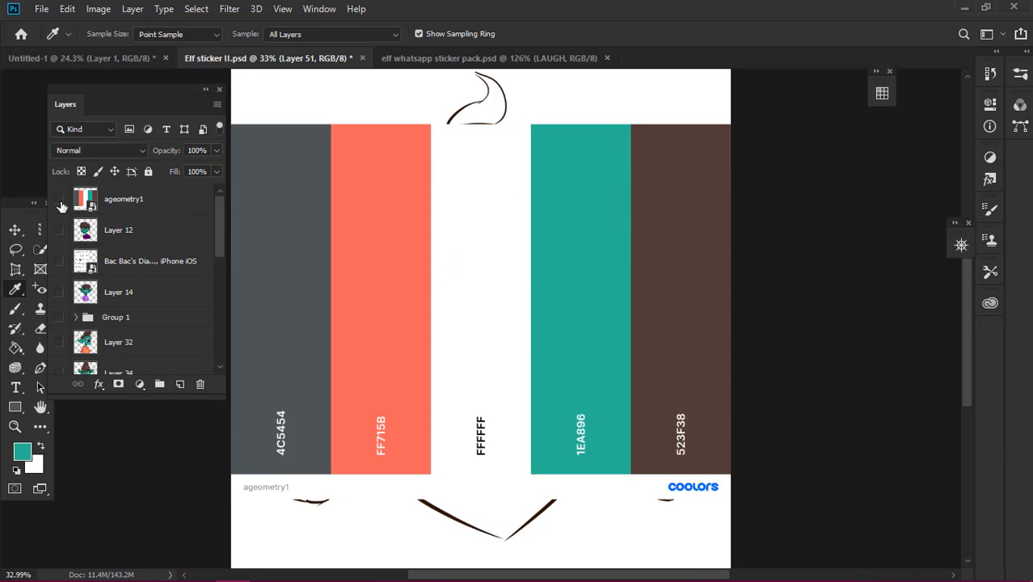
pyautogui.click(62, 207)
# Hide the palette and trace the head path from the left ear tip across the top
pyautogui.press('z')
pyautogui.scroll(3, 288, 253)
pyautogui.press('p')
pyautogui.click(227, 502)
pyautogui.moveTo(143, 387); pyautogui.dragTo(129, 331)
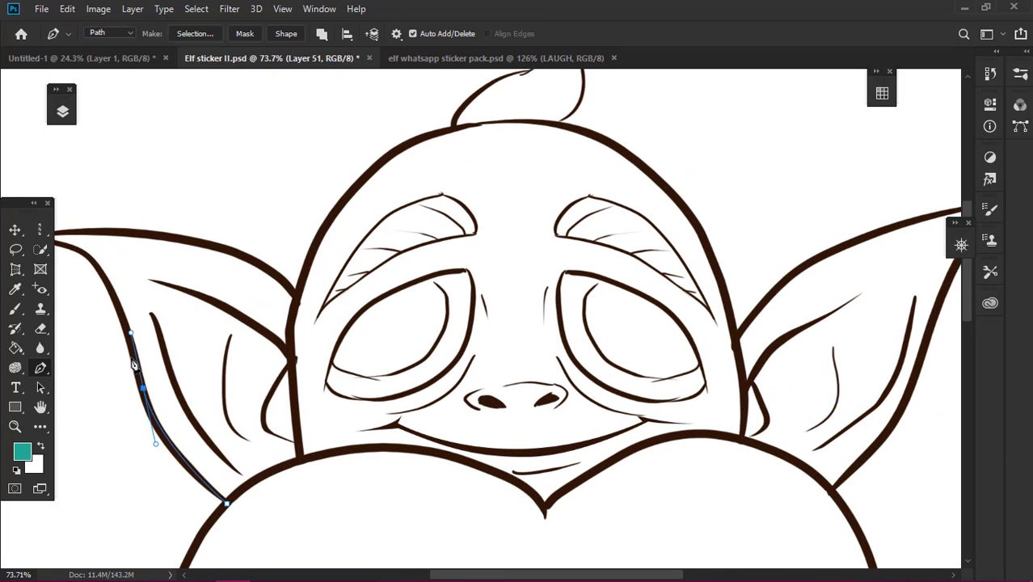
pyautogui.moveTo(71, 249); pyautogui.dragTo(117, 261)
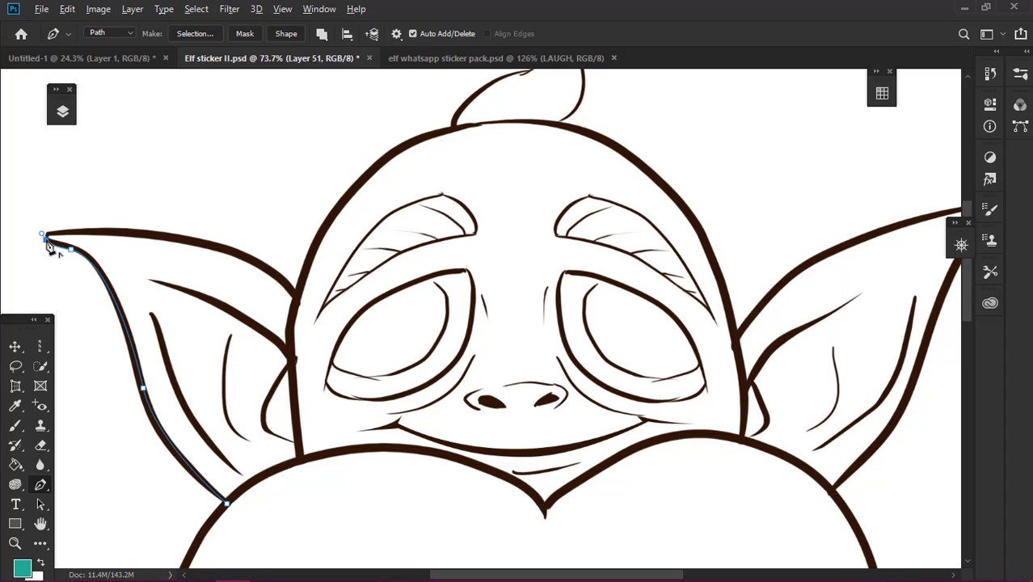
pyautogui.moveTo(295, 295); pyautogui.dragTo(361, 369)
pyautogui.moveTo(465, 125); pyautogui.dragTo(590, 109)
pyautogui.moveTo(701, 228); pyautogui.dragTo(805, 370)
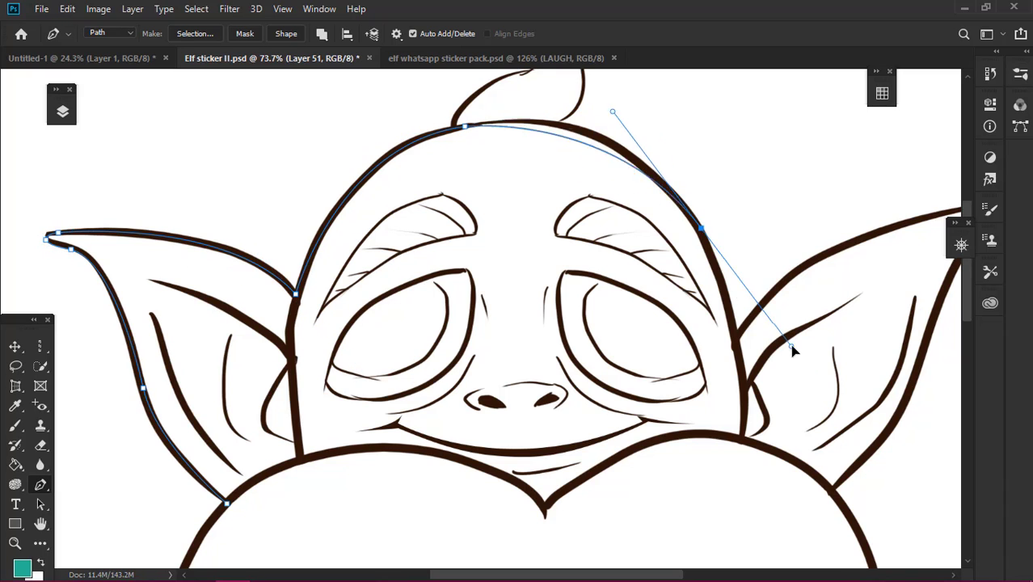
pyautogui.keyDown('alt'); pyautogui.click(702, 229); pyautogui.keyUp('alt')
# Continue the path around the right ear, along the heart's top, and close it at the left ear
pyautogui.hscroll(5, 704, 242)
pyautogui.moveTo(679, 230)
pyautogui.mouseDown()
pyautogui.moveTo(782, 212)
pyautogui.moveTo(840, 215)
pyautogui.mouseUp()
pyautogui.keyDown('alt'); pyautogui.click(802, 207); pyautogui.keyUp('alt')
pyautogui.click(741, 285)
pyautogui.click(671, 442)
pyautogui.click(628, 490)
pyautogui.moveTo(515, 437); pyautogui.dragTo(444, 432)
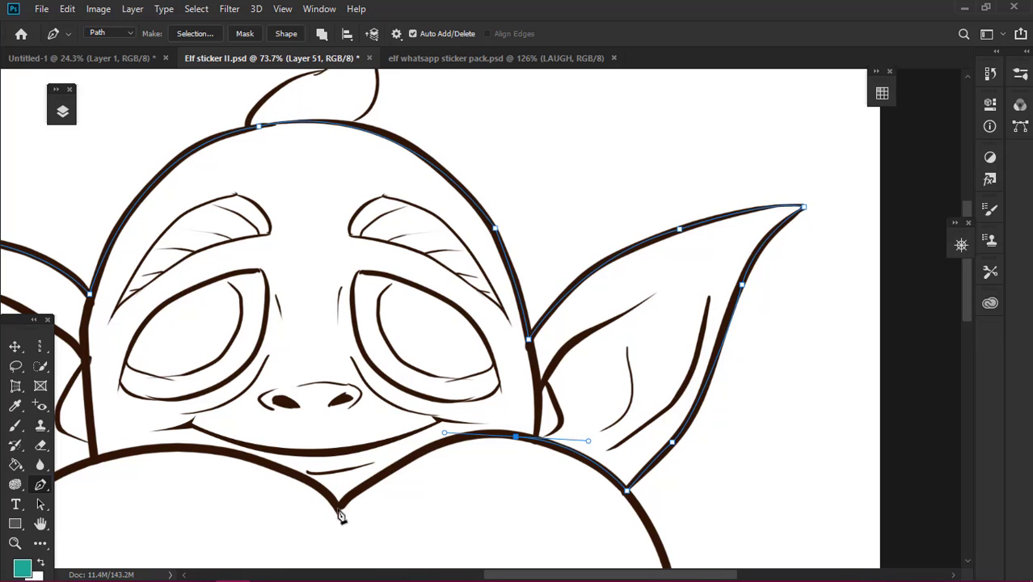
pyautogui.moveTo(340, 506); pyautogui.dragTo(268, 552)
pyautogui.keyDown('alt'); pyautogui.click(340, 506); pyautogui.keyUp('alt')
pyautogui.hscroll(-5, 242, 445)
pyautogui.scroll(-3, 243, 404)
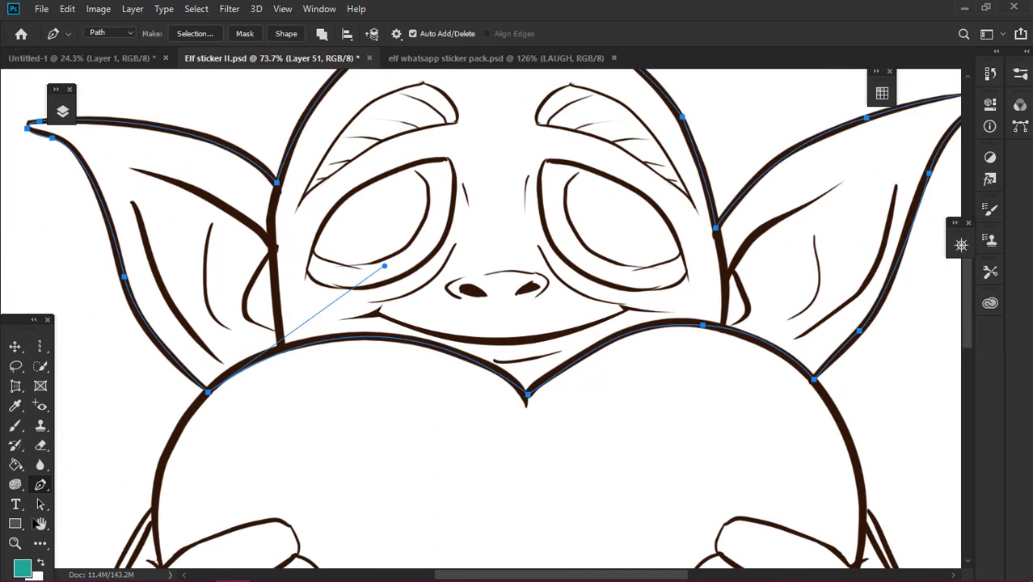
pyautogui.moveTo(285, 346); pyautogui.dragTo(160, 376)
pyautogui.click(208, 391)
# Turn the closed path into a selection and fill the head and ears teal
pyautogui.rightClick(208, 397)
pyautogui.click(595, 143)
pyautogui.click(473, 294)
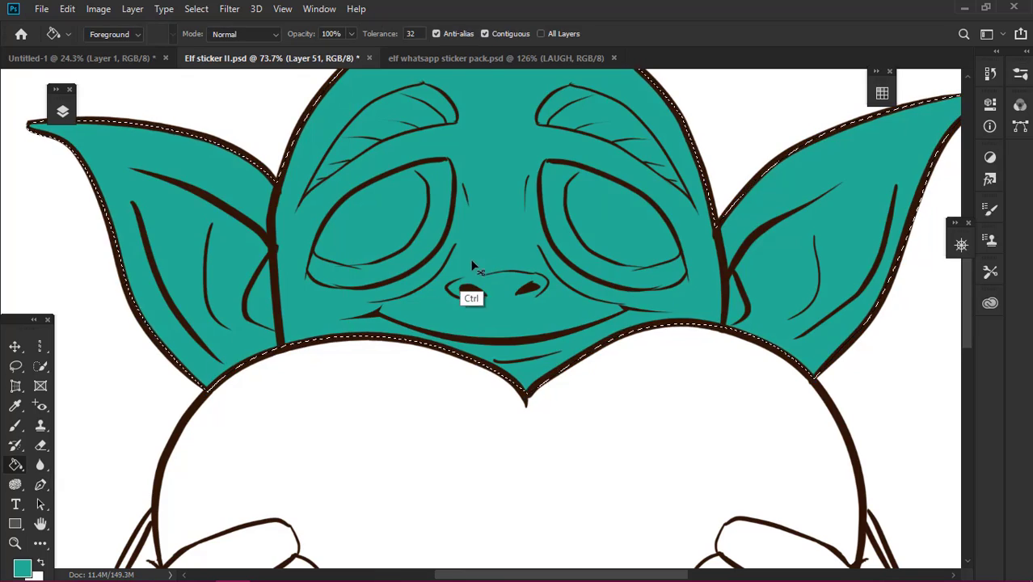
pyautogui.hotkey('ctrl', 'd')
pyautogui.hotkey('ctrl', '0')
# Zoom in on the elf's left fist and begin tracing its outline
pyautogui.moveTo(329, 420); pyautogui.dragTo(311, 300)
pyautogui.press('p')
pyautogui.click(257, 187)
pyautogui.click(214, 265)
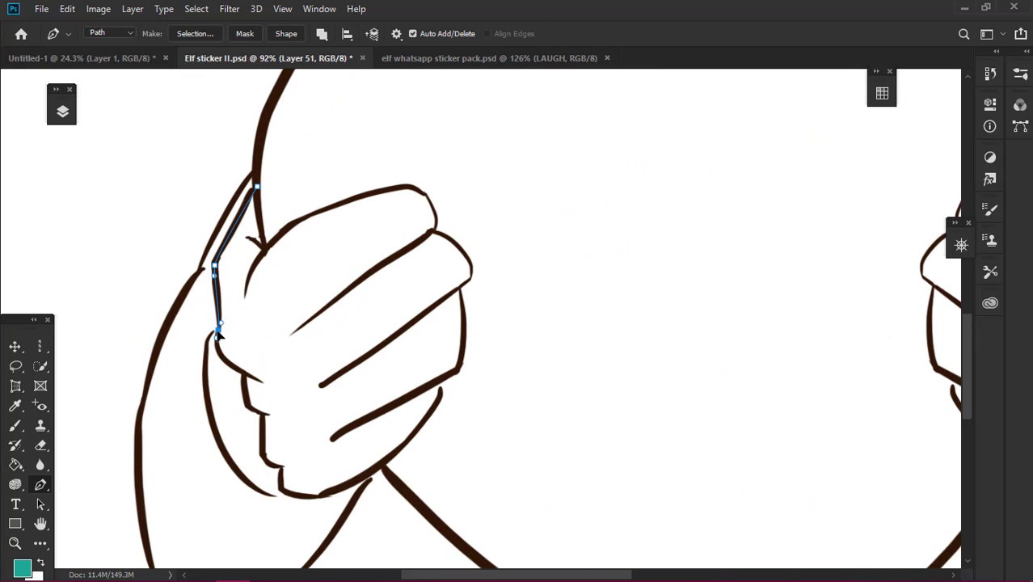
# Trace a closed path around the first fist's bottom, right side and top
pyautogui.moveTo(290, 491)
pyautogui.mouseDown()
pyautogui.moveTo(357, 472)
pyautogui.moveTo(454, 415)
pyautogui.mouseUp()
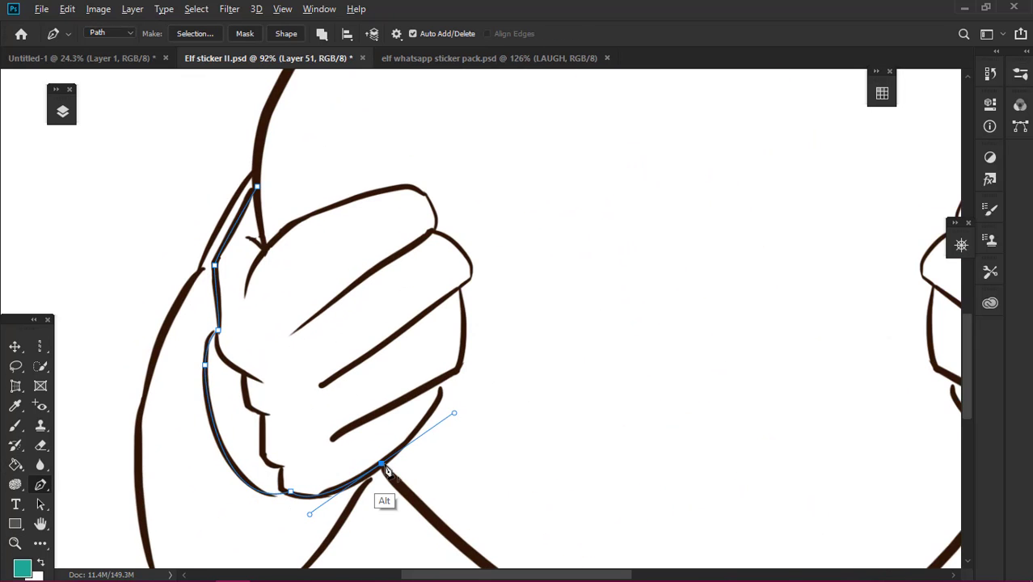
pyautogui.moveTo(440, 379); pyautogui.dragTo(442, 345)
pyautogui.click(457, 369)
pyautogui.moveTo(470, 278); pyautogui.dragTo(468, 295)
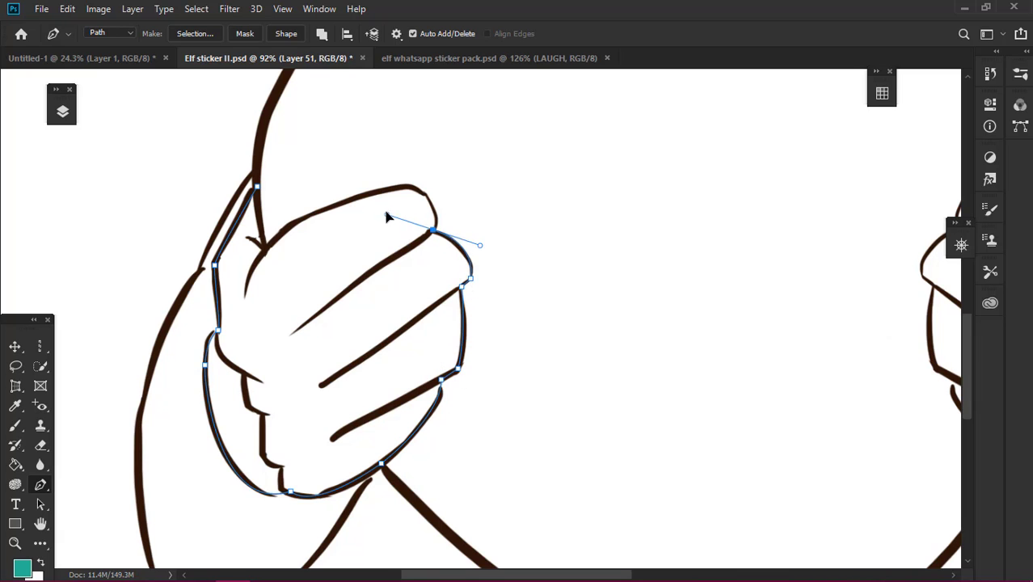
pyautogui.click(433, 230)
pyautogui.moveTo(410, 185); pyautogui.dragTo(388, 167)
pyautogui.click(265, 249)
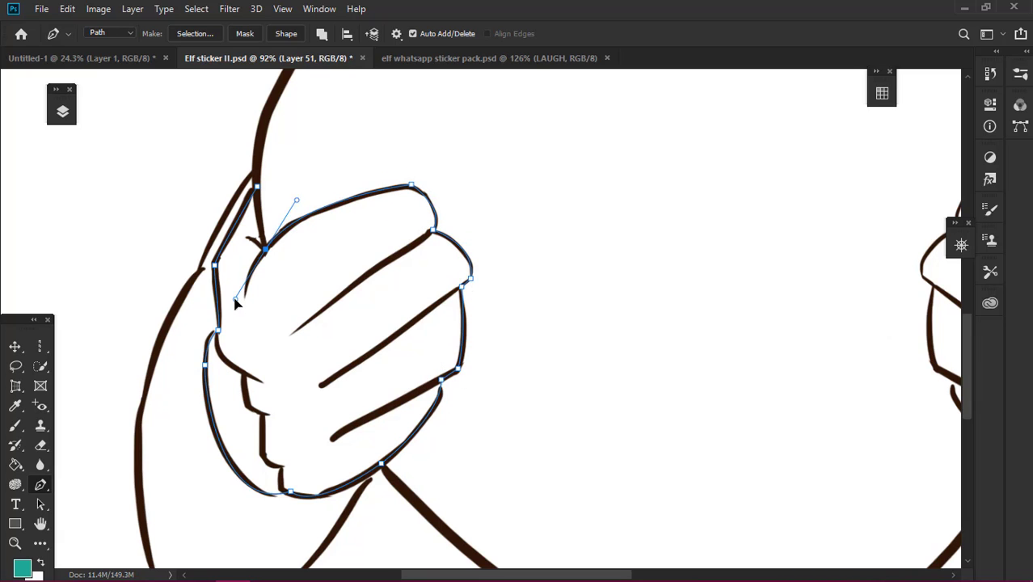
# Fill the first fist selection with teal and save the drawing
pyautogui.click(257, 187)
pyautogui.click(594, 147)
pyautogui.click(369, 311)
pyautogui.scroll(-1, 691, 358)
pyautogui.hotkey('ctrl', 's')
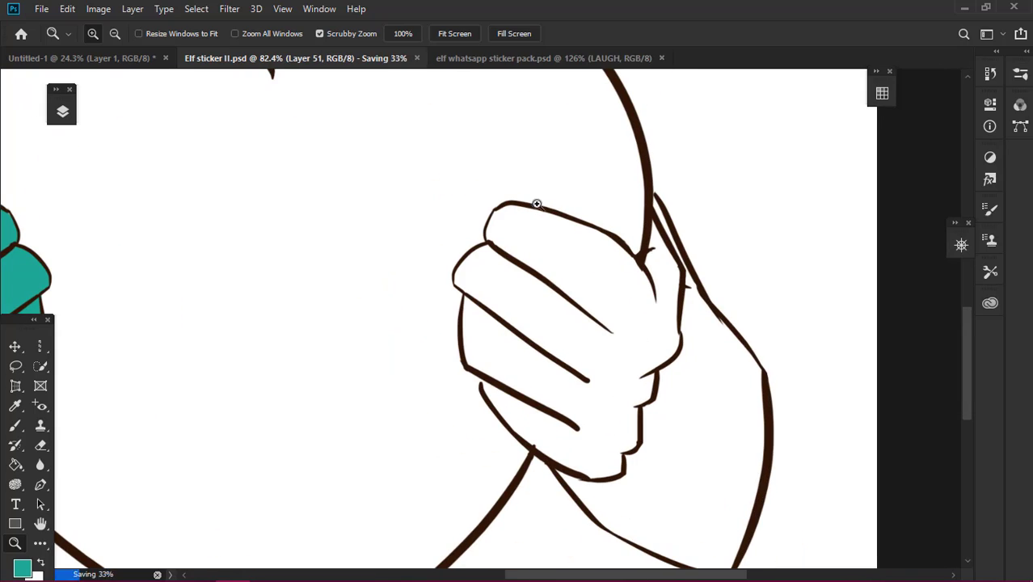
# Trace the second fist, fill it with teal, and clear the selection
pyautogui.press('p')
pyautogui.click(647, 206)
pyautogui.moveTo(681, 266); pyautogui.dragTo(683, 281)
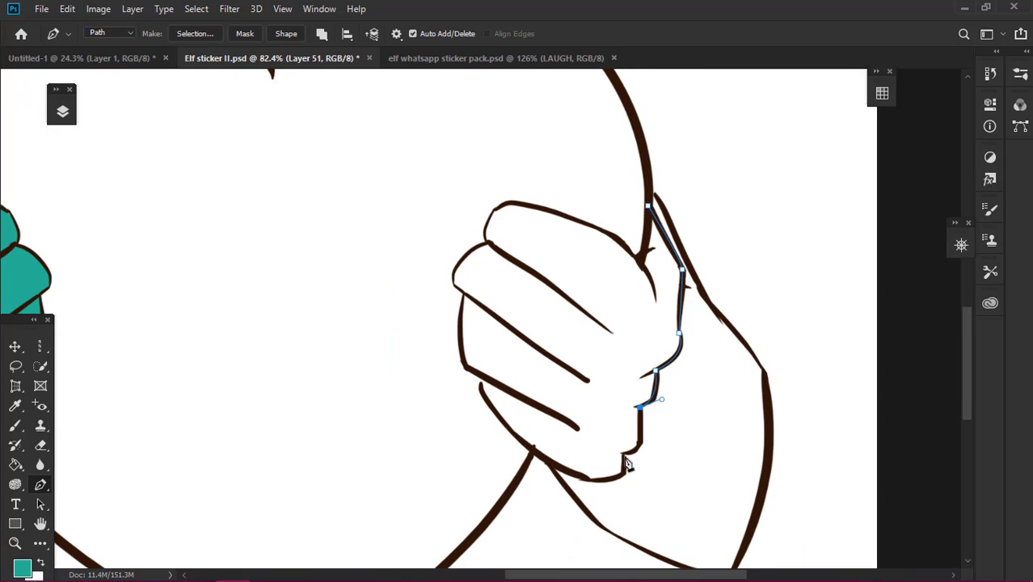
pyautogui.moveTo(525, 464); pyautogui.dragTo(442, 325)
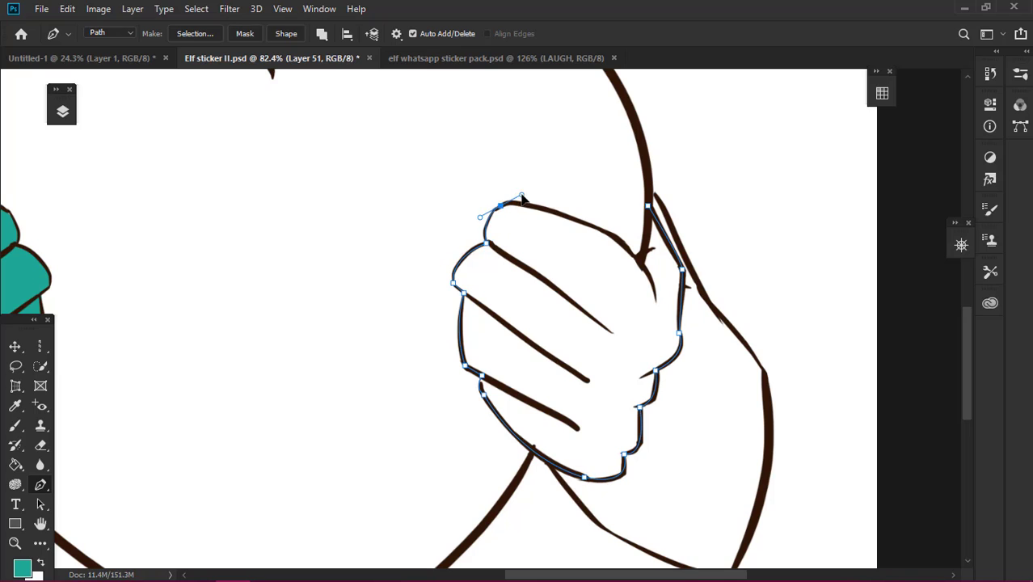
pyautogui.click(631, 254)
pyautogui.rightClick(648, 217)
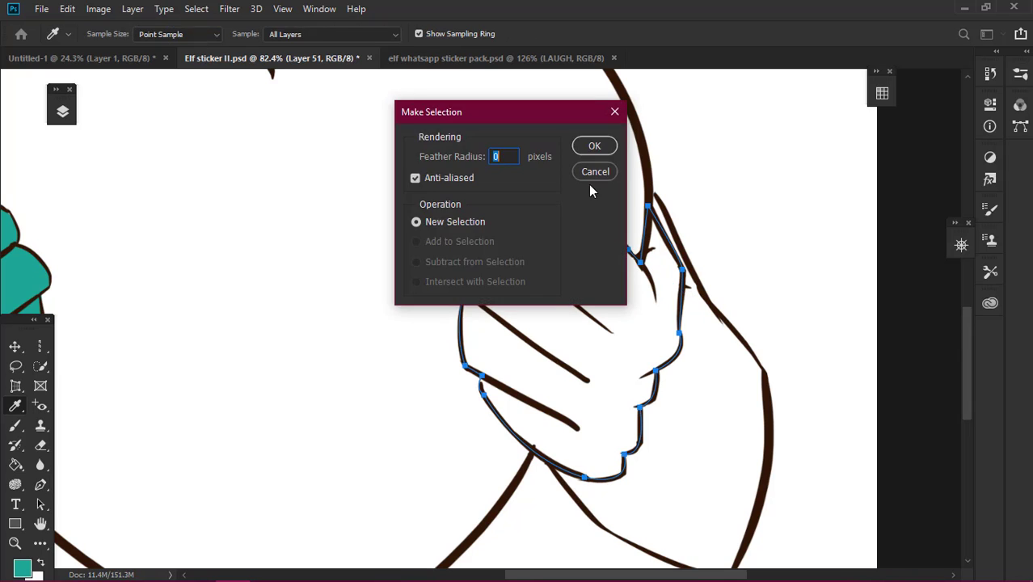
pyautogui.press('Return')
pyautogui.press('g')
pyautogui.click(581, 325)
pyautogui.hotkey('ctrl', 'd')
pyautogui.hotkey('ctrl', '-')
pyautogui.hotkey('ctrl', '-')
pyautogui.hotkey('ctrl', '-')
# Check Layer 49, select Layer 50, and set the painting colour to dark brown
pyautogui.press('b')
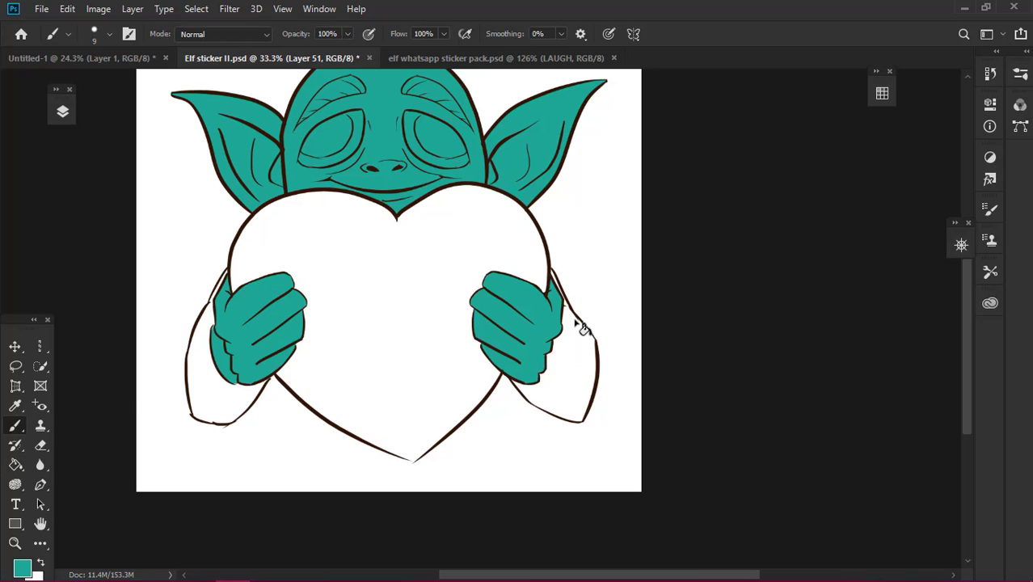
pyautogui.click(62, 111)
pyautogui.click(162, 314)
pyautogui.click(89, 314)
pyautogui.click(161, 251)
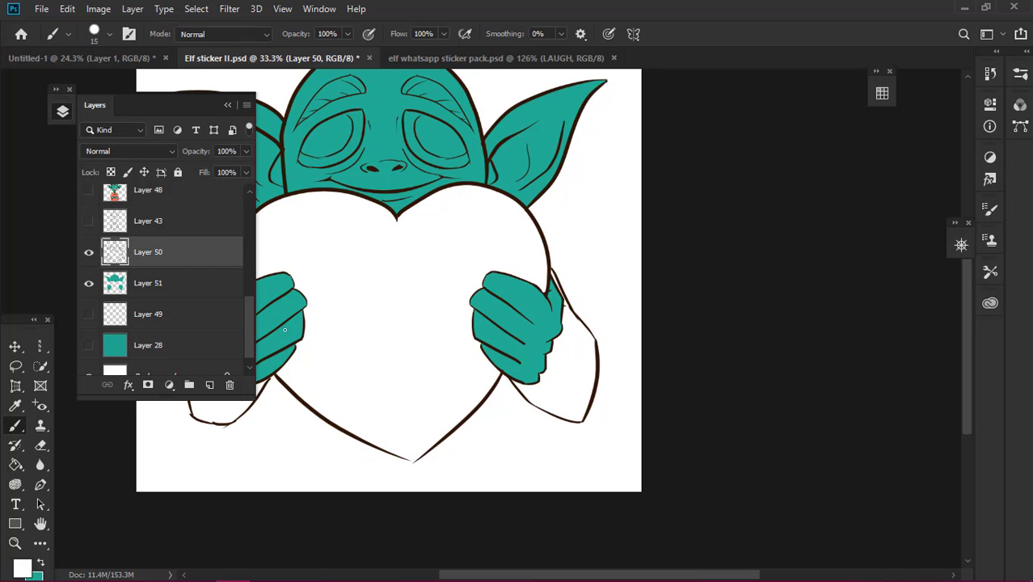
pyautogui.keyDown('alt'); pyautogui.click(262, 152); pyautogui.keyUp('alt')
pyautogui.click(559, 336)
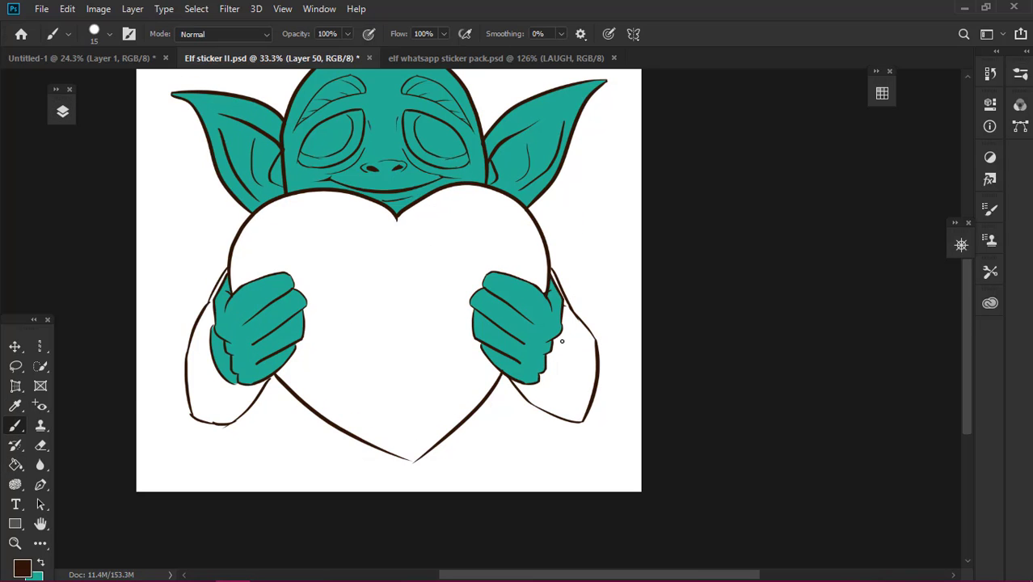
# On a new layer, trace a closed path around the gap beside the fist
pyautogui.hotkey('ctrl', 'shift', 'alt', 'n')
pyautogui.press('z')
pyautogui.moveTo(561, 351); pyautogui.dragTo(614, 351)
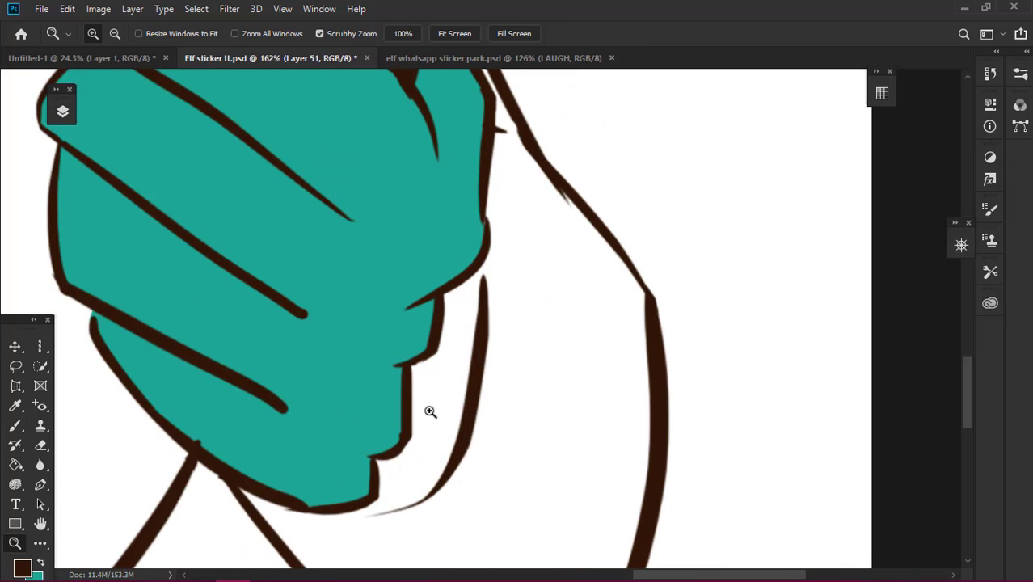
pyautogui.press('p')
pyautogui.click(479, 265)
pyautogui.moveTo(467, 430); pyautogui.dragTo(437, 505)
pyautogui.moveTo(335, 509); pyautogui.dragTo(208, 490)
pyautogui.click(338, 369)
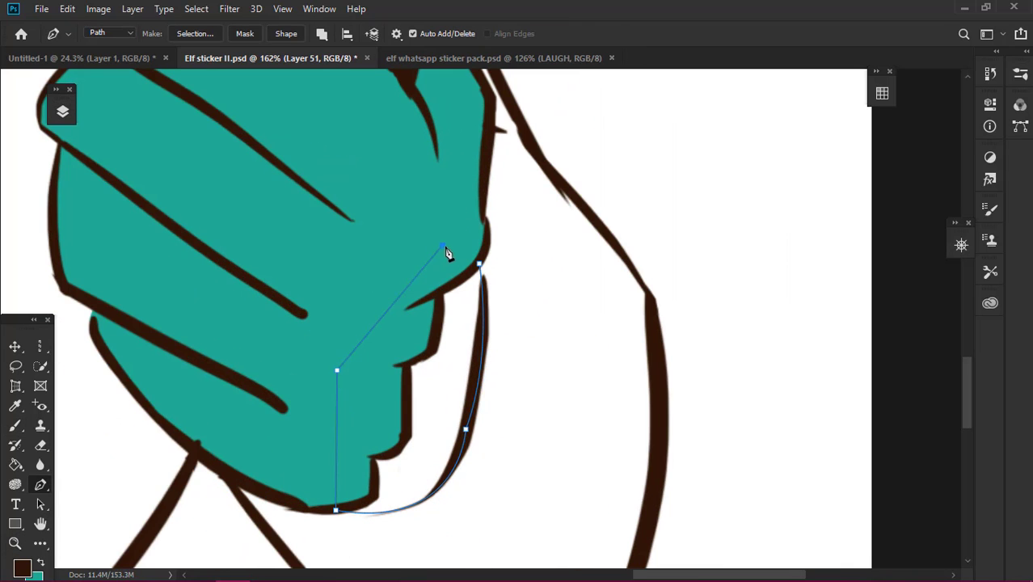
# Fill the gap beside the fist with teal, deselect, and zoom out to the whole sticker
pyautogui.click(479, 264)
pyautogui.click(589, 157)
pyautogui.press('g')
pyautogui.click(468, 353)
pyautogui.press('x')
pyautogui.hotkey('ctrl', 'd')
pyautogui.press('v')
pyautogui.hotkey('ctrl', '0')
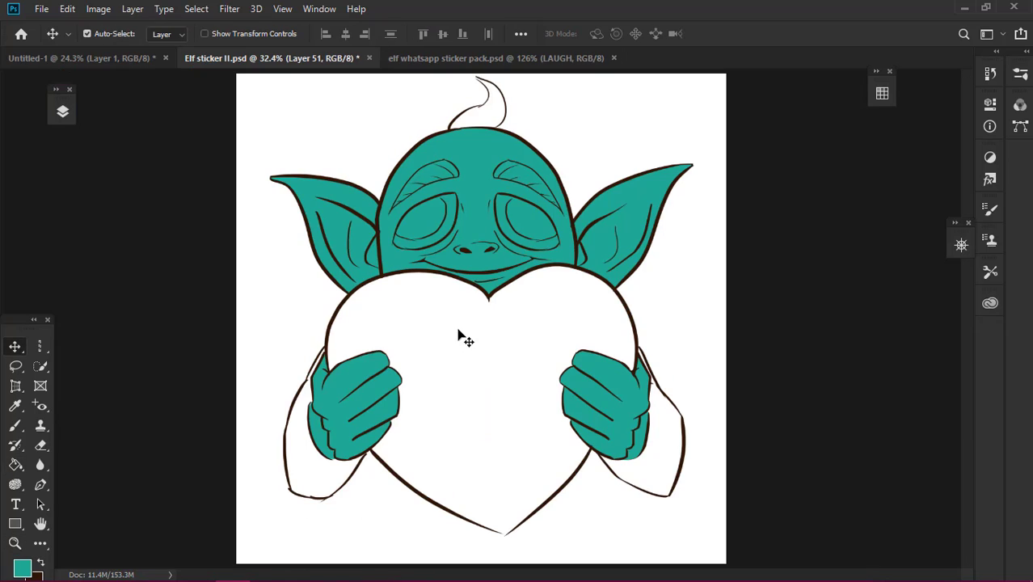
# Show the ageometry1 colour palette layer again
pyautogui.click(63, 111)
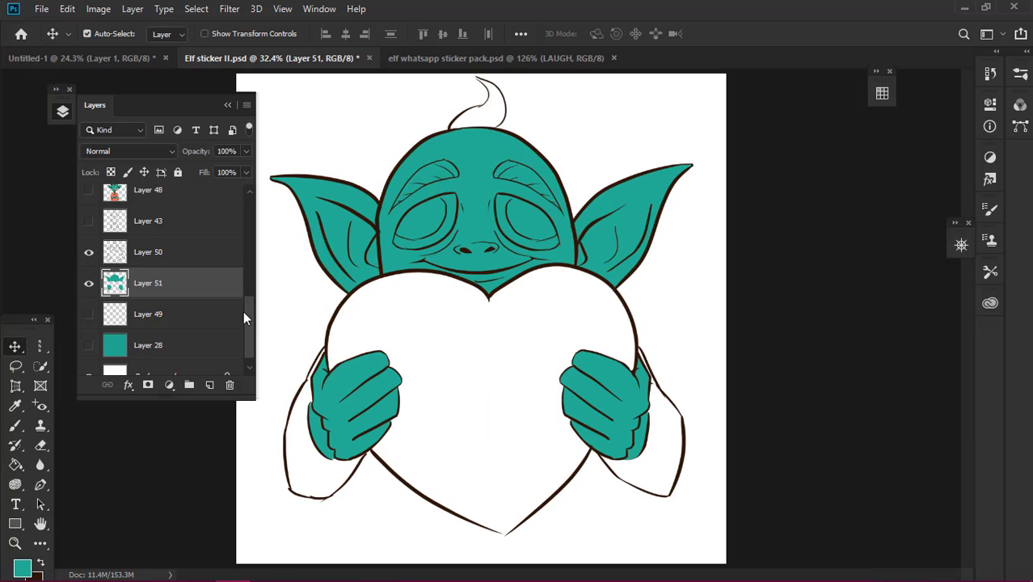
pyautogui.scroll(5, 196, 307)
pyautogui.click(89, 200)
# Hide the ageometry1 palette and Pen-trace a closed outline around the elf's left arm
pyautogui.press('i')
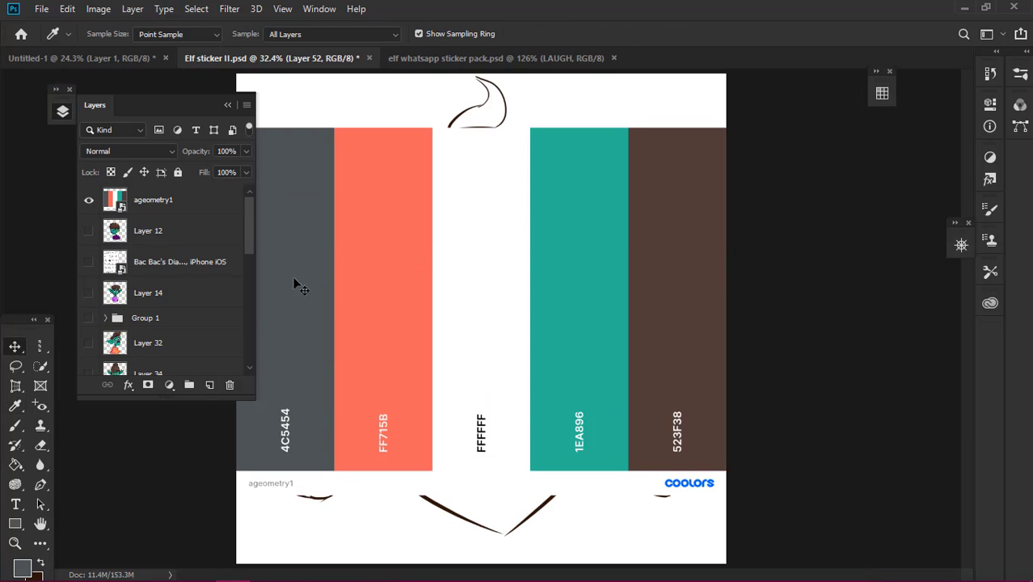
pyautogui.click(87, 201)
pyautogui.press('v')
pyautogui.moveTo(245, 223); pyautogui.dragTo(251, 269)
pyautogui.press('z')
pyautogui.click(346, 341)
pyautogui.press('p')
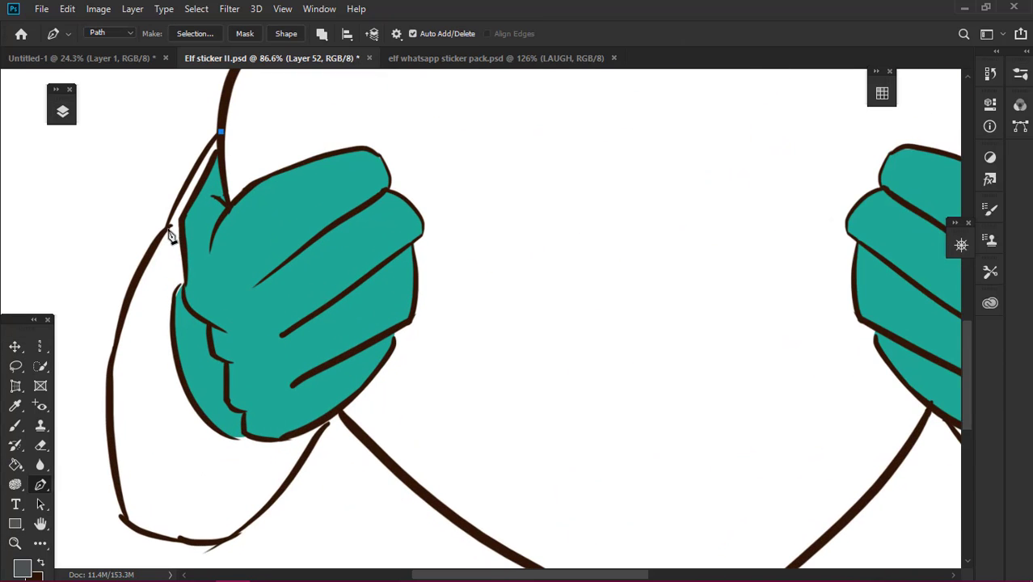
pyautogui.moveTo(113, 356); pyautogui.dragTo(106, 421)
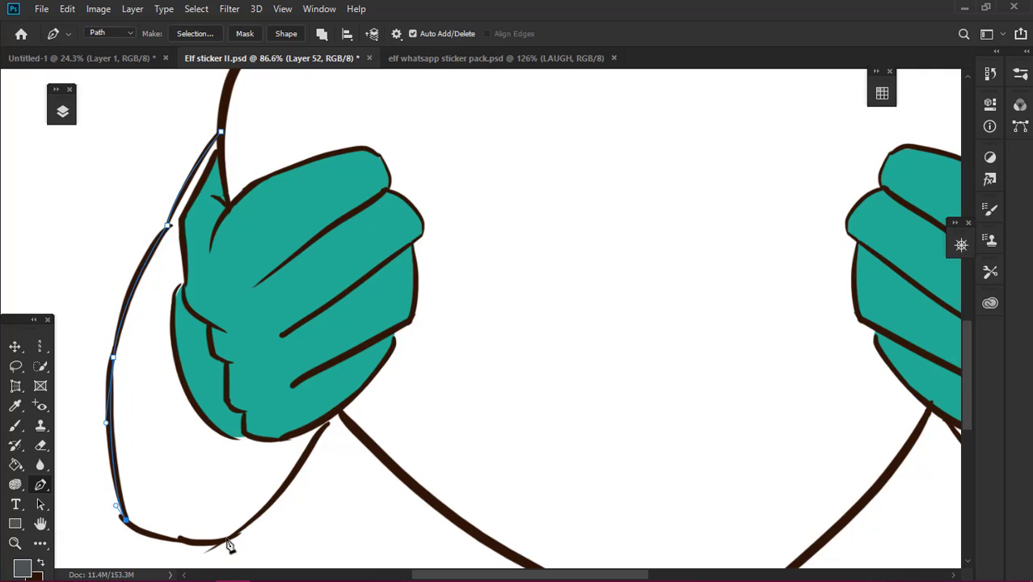
pyautogui.moveTo(226, 538); pyautogui.dragTo(306, 468)
pyautogui.click(327, 421)
pyautogui.moveTo(314, 305); pyautogui.dragTo(294, 279)
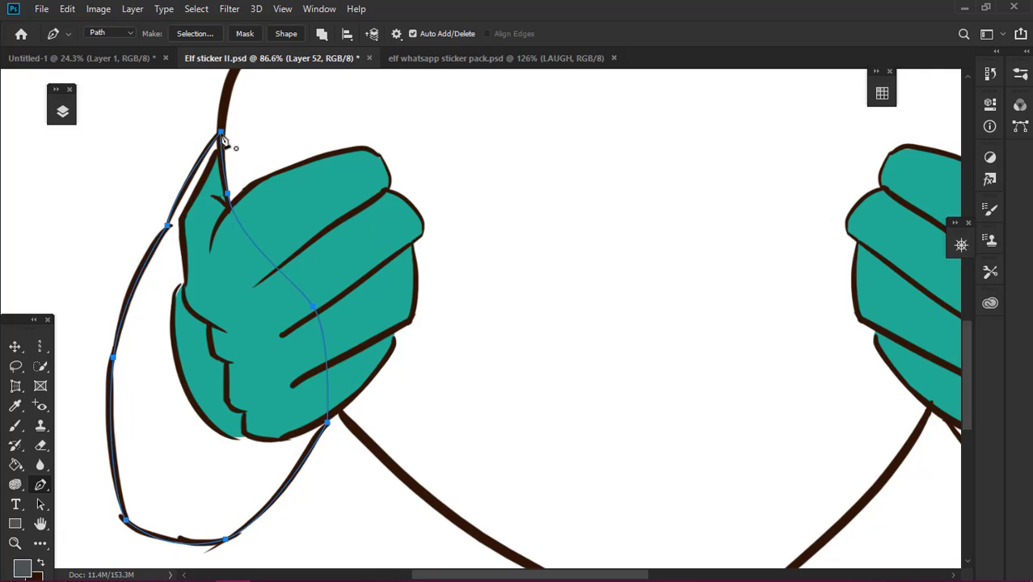
pyautogui.click(223, 142)
# Pen-trace a closed outline around the elf's right arm
pyautogui.hotkey('ctrl', '0')
pyautogui.press('z')
pyautogui.click(864, 258)
pyautogui.press('p')
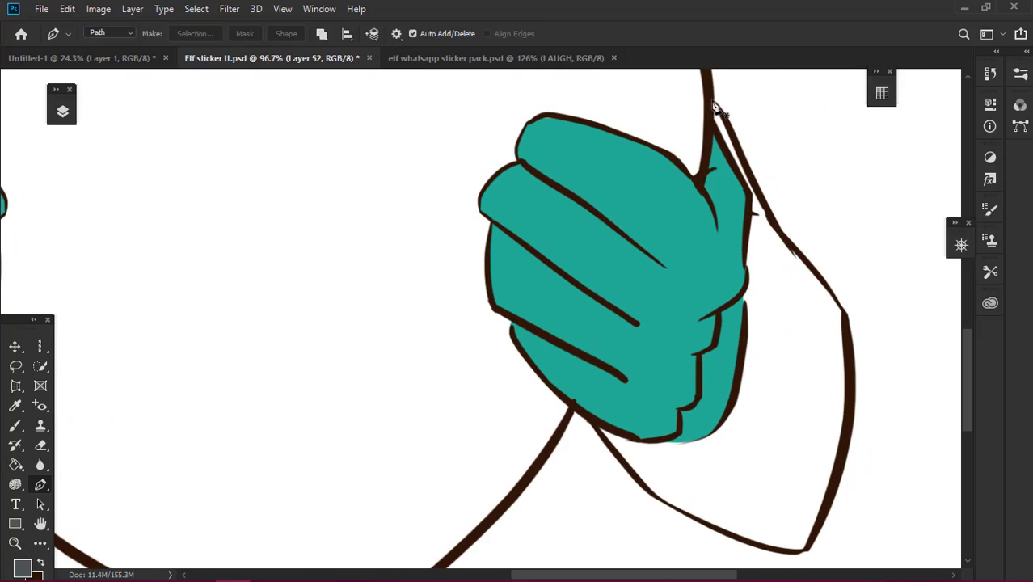
pyautogui.moveTo(838, 476); pyautogui.dragTo(820, 530)
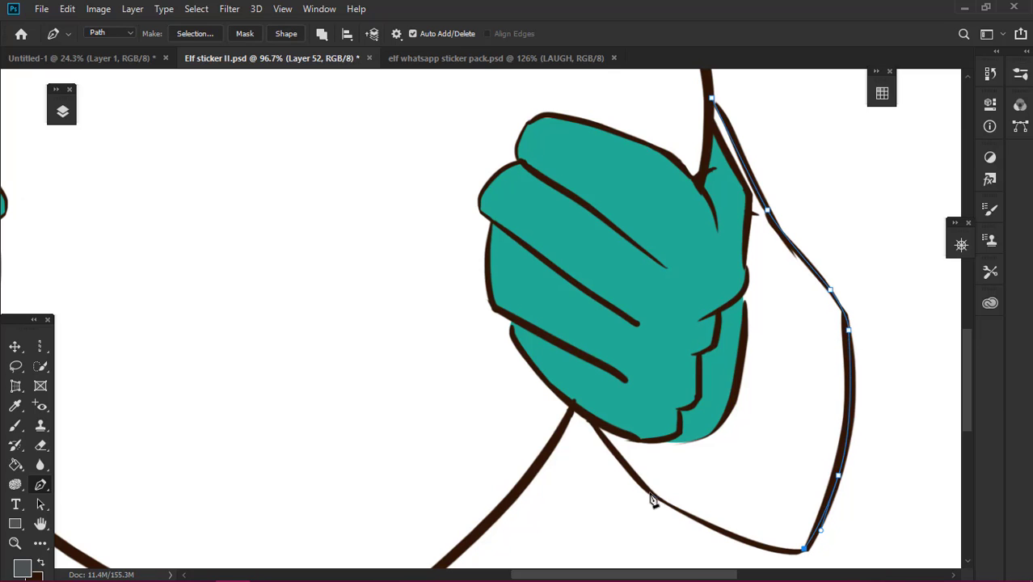
pyautogui.moveTo(651, 493); pyautogui.dragTo(535, 417)
pyautogui.click(590, 420)
# Turn the arm paths into a selection and fill both arms dark grey
pyautogui.click(635, 323)
pyautogui.click(705, 150)
pyautogui.click(711, 98)
pyautogui.rightClick(711, 98)
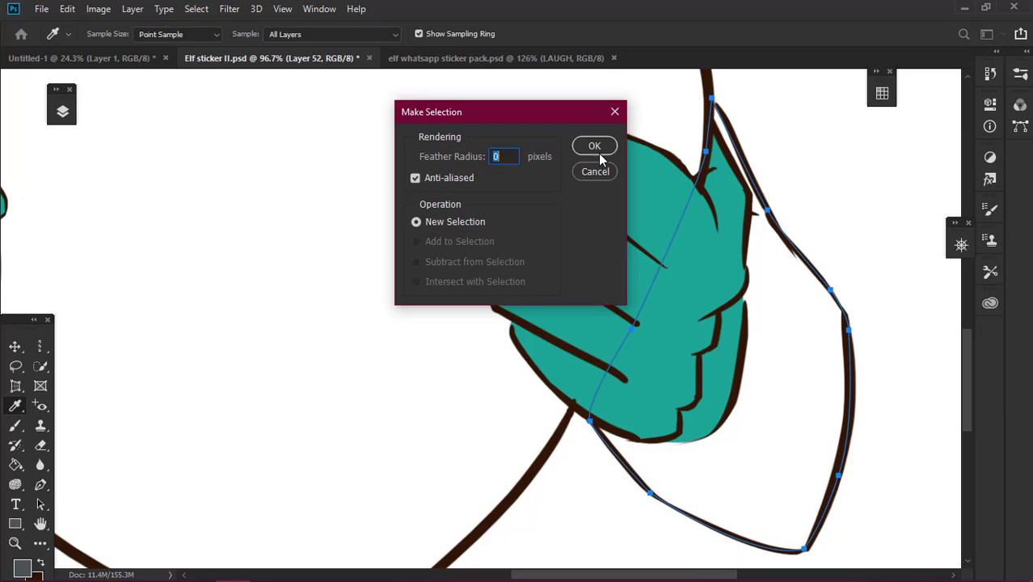
pyautogui.click(594, 145)
pyautogui.press('g')
pyautogui.click(766, 342)
pyautogui.hotkey('ctrl', '0')
pyautogui.press('v')
# Add a new layer for the heart and trace its top-left edge and left lobe
pyautogui.click(62, 112)
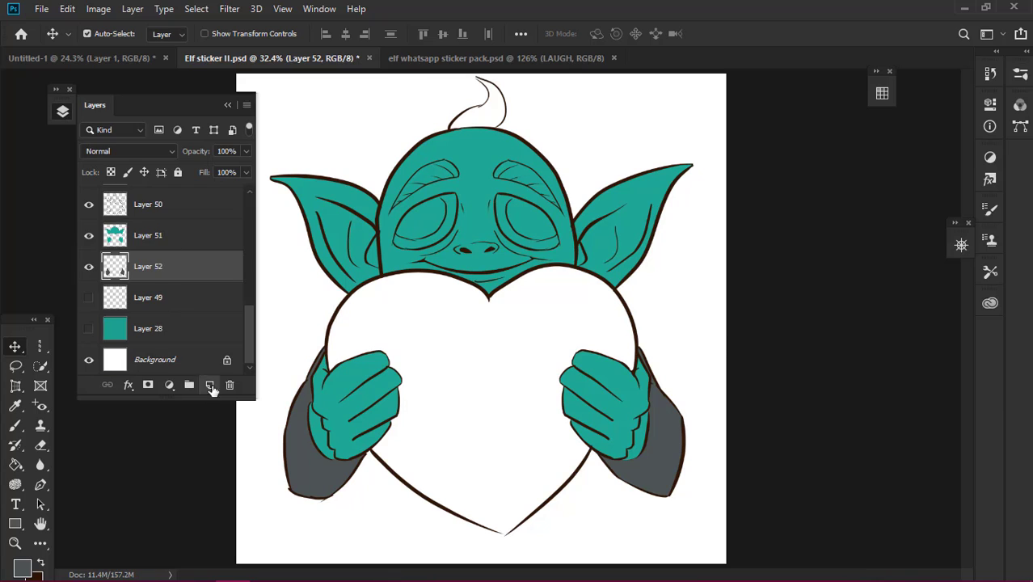
pyautogui.click(210, 385)
pyautogui.press('z')
pyautogui.click(494, 308)
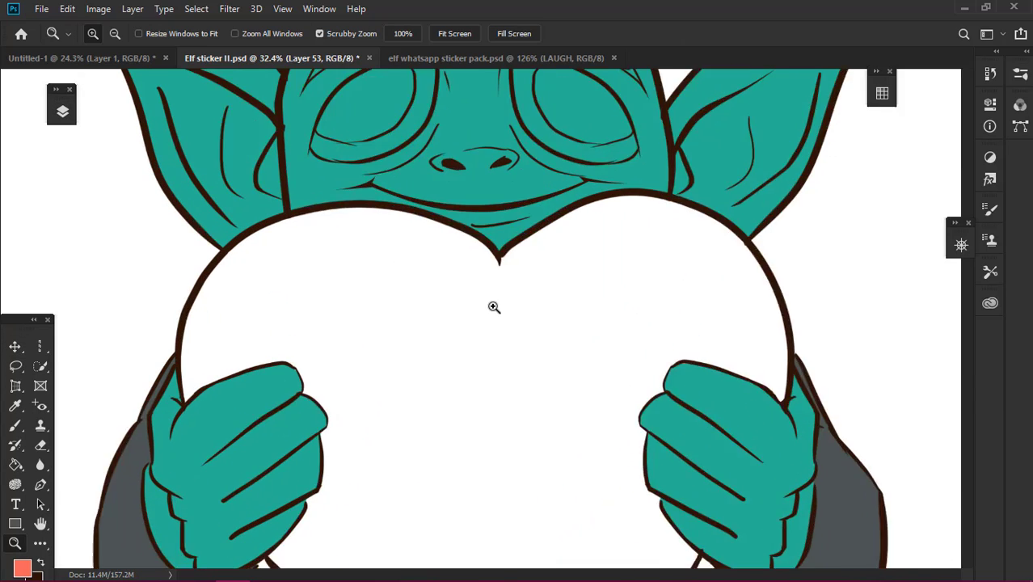
pyautogui.moveTo(494, 307); pyautogui.dragTo(565, 307)
pyautogui.click(41, 484)
pyautogui.click(114, 442)
pyautogui.click(130, 270)
pyautogui.moveTo(331, 137); pyautogui.dragTo(445, 127)
pyautogui.moveTo(600, 210)
pyautogui.mouseDown()
pyautogui.moveTo(667, 276)
pyautogui.moveTo(601, 212)
pyautogui.mouseUp()
# Trace the heart's right lobe, right edge and sharp tip, closing the outline
pyautogui.moveTo(489, 574); pyautogui.dragTo(547, 573)
pyautogui.moveTo(507, 118); pyautogui.dragTo(553, 113)
pyautogui.moveTo(731, 194); pyautogui.dragTo(803, 279)
pyautogui.moveTo(796, 398)
pyautogui.mouseDown()
pyautogui.moveTo(788, 438)
pyautogui.moveTo(802, 438)
pyautogui.mouseUp()
pyautogui.scroll(-5, 803, 438)
pyautogui.click(687, 277)
pyautogui.scroll(-2, 598, 211)
pyautogui.moveTo(404, 426); pyautogui.dragTo(219, 557)
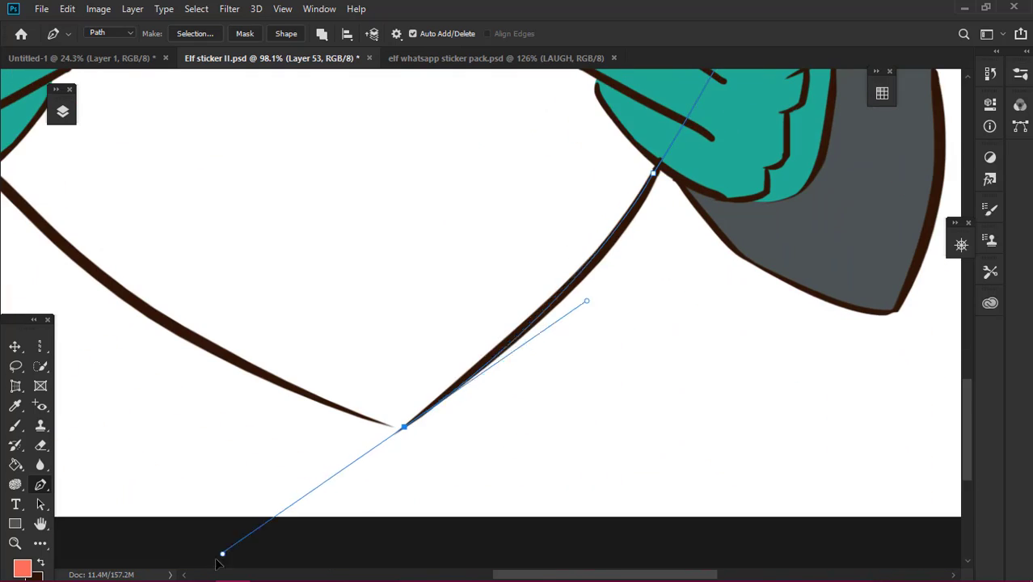
pyautogui.keyDown('alt'); pyautogui.click(403, 330); pyautogui.keyUp('alt')
pyautogui.hscroll(-3, 404, 330)
pyautogui.scroll(3, 32, 92)
pyautogui.scroll(3, 32, 93)
pyautogui.moveTo(119, 317); pyautogui.dragTo(17, 158)
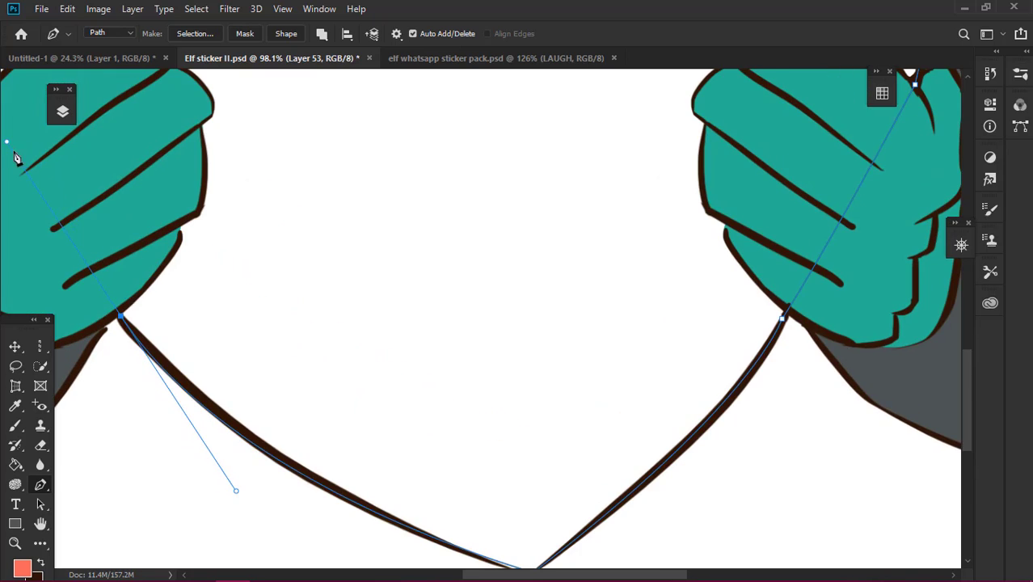
pyautogui.scroll(3, 279, 279)
pyautogui.hscroll(-3, 219, 151)
# Fill the heart coral with the Paint Bucket and zoom to the head and heart
pyautogui.press('g')
pyautogui.click(505, 231)
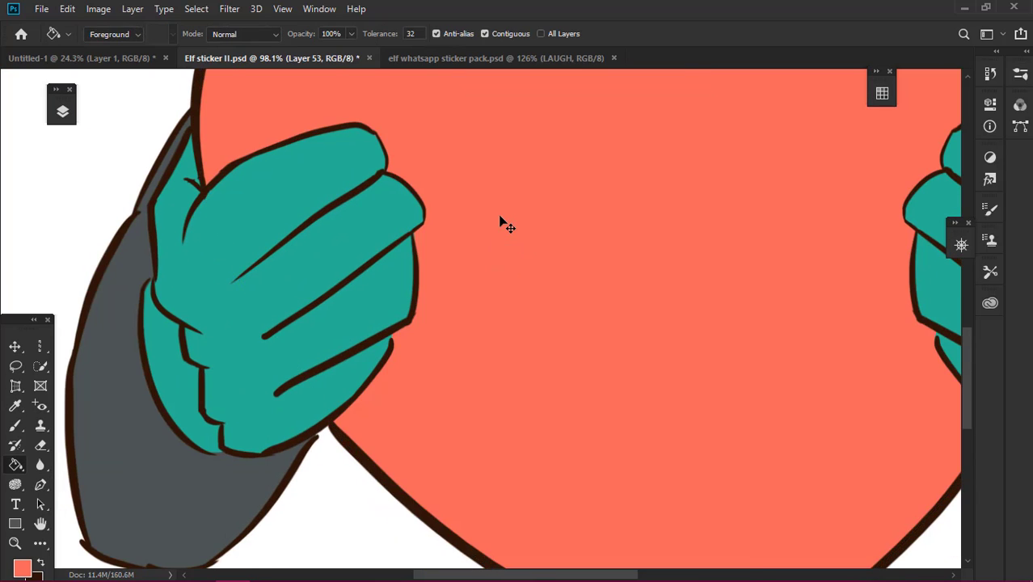
pyautogui.press('z')
pyautogui.hotkey('ctrl', '0')
pyautogui.moveTo(544, 540); pyautogui.dragTo(454, 265)
pyautogui.scroll(3, 454, 265)
# Add a new empty layer and zoom in on the elf's hair curl
pyautogui.click(62, 110)
pyautogui.scroll(-1, 239, 184)
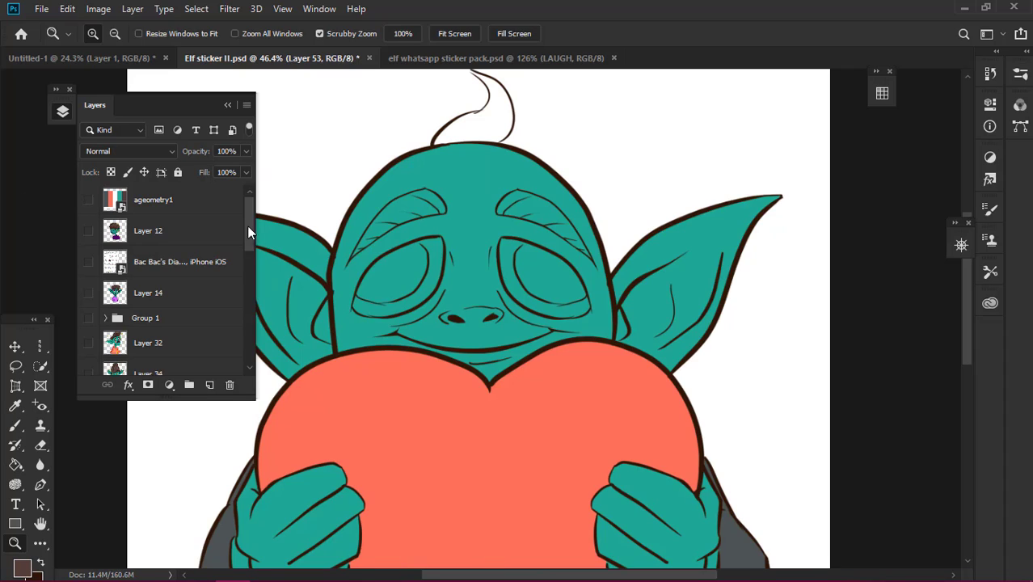
pyautogui.moveTo(247, 225); pyautogui.dragTo(243, 335)
pyautogui.hotkey('ctrl', 'shift', 'alt', 'n')
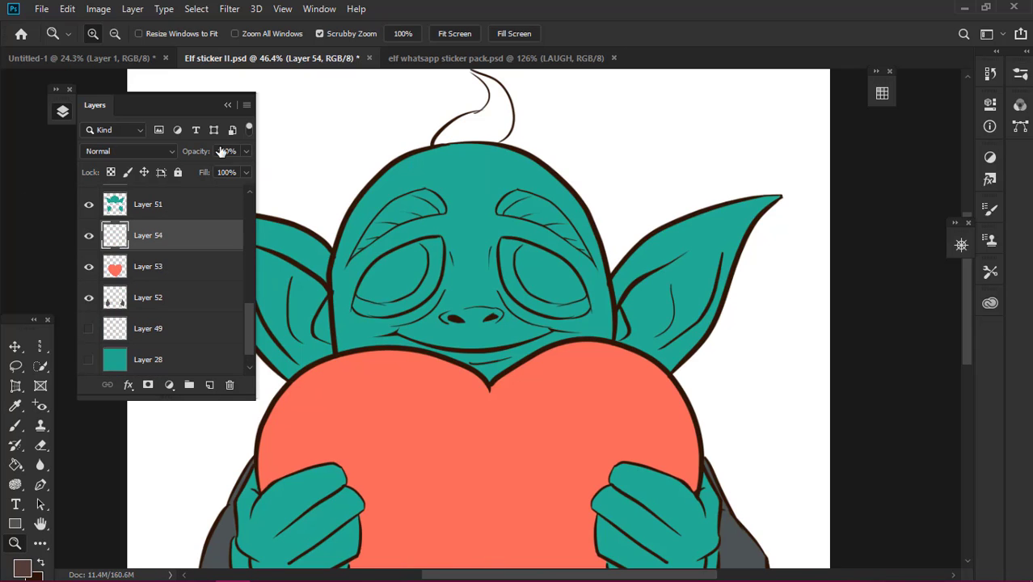
pyautogui.press('F7')
pyautogui.moveTo(461, 143); pyautogui.dragTo(509, 169)
# Pen-trace the hair curl, turn it into a selection and fill it brown
pyautogui.press('p')
pyautogui.click(329, 400)
pyautogui.moveTo(456, 282); pyautogui.dragTo(557, 258)
pyautogui.moveTo(518, 176); pyautogui.dragTo(506, 144)
pyautogui.moveTo(443, 122); pyautogui.dragTo(436, 122)
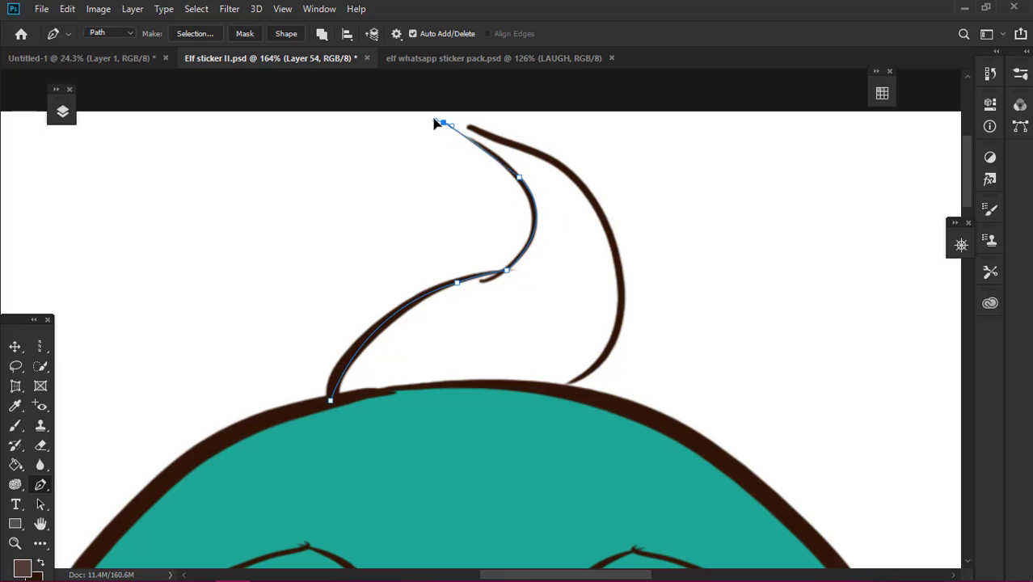
pyautogui.moveTo(597, 215); pyautogui.dragTo(619, 263)
pyautogui.moveTo(613, 337); pyautogui.dragTo(598, 371)
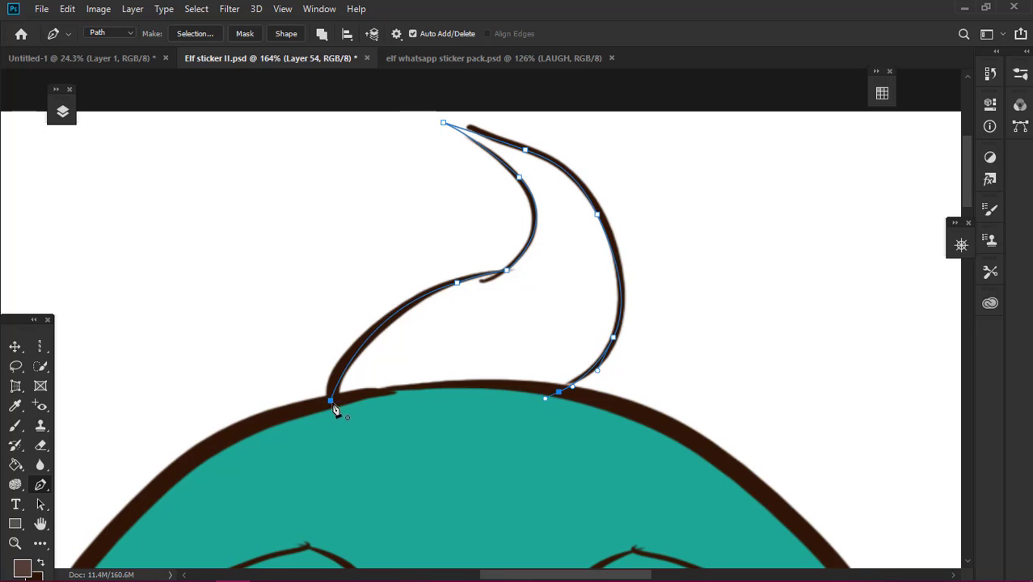
pyautogui.click(330, 401)
pyautogui.click(590, 149)
pyautogui.click(503, 316)
pyautogui.hotkey('ctrl', 'd')
pyautogui.hotkey('ctrl', '0')
pyautogui.click(62, 112)
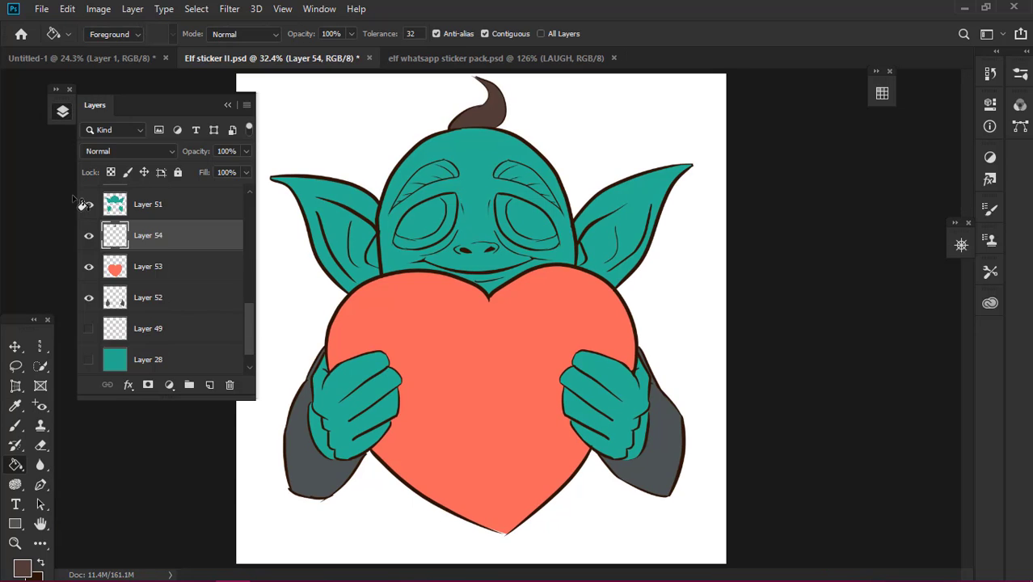
# Make Layer 51 the working layer and add a new empty layer for the eyebrows
pyautogui.scroll(3, 80, 204)
pyautogui.click(153, 332)
pyautogui.press('b')
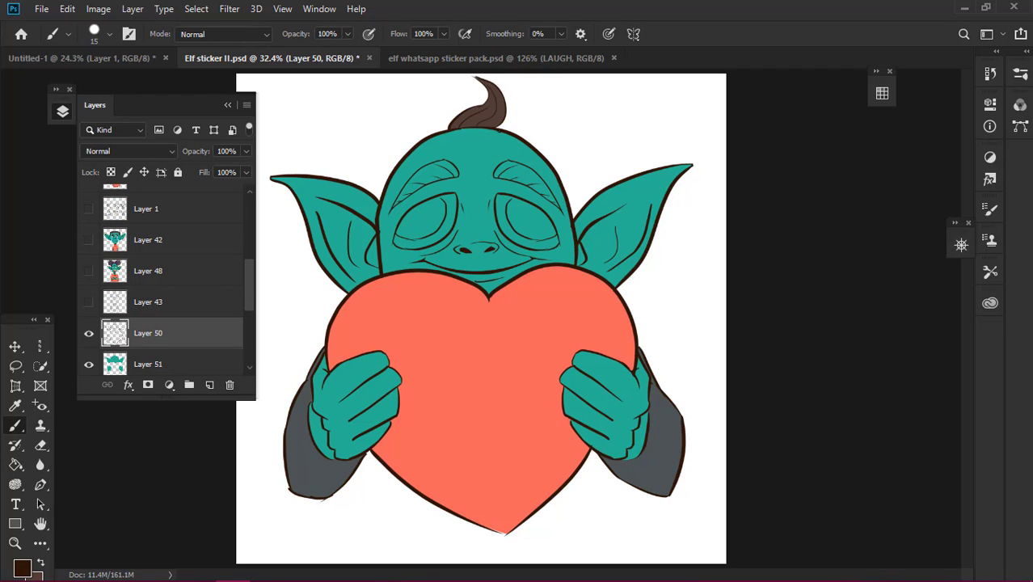
pyautogui.click(455, 126)
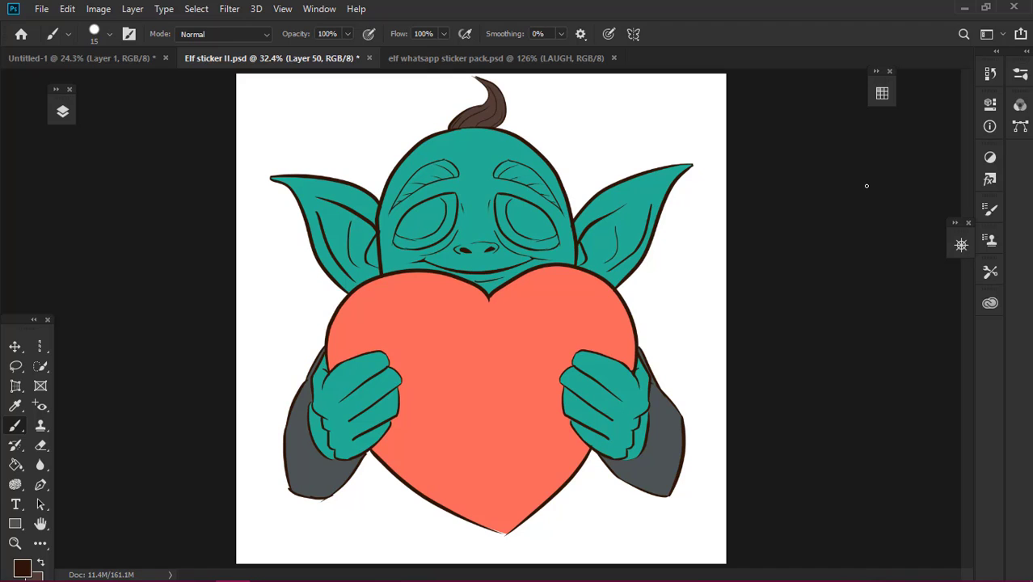
pyautogui.click(62, 114)
pyautogui.moveTo(246, 333); pyautogui.dragTo(244, 307)
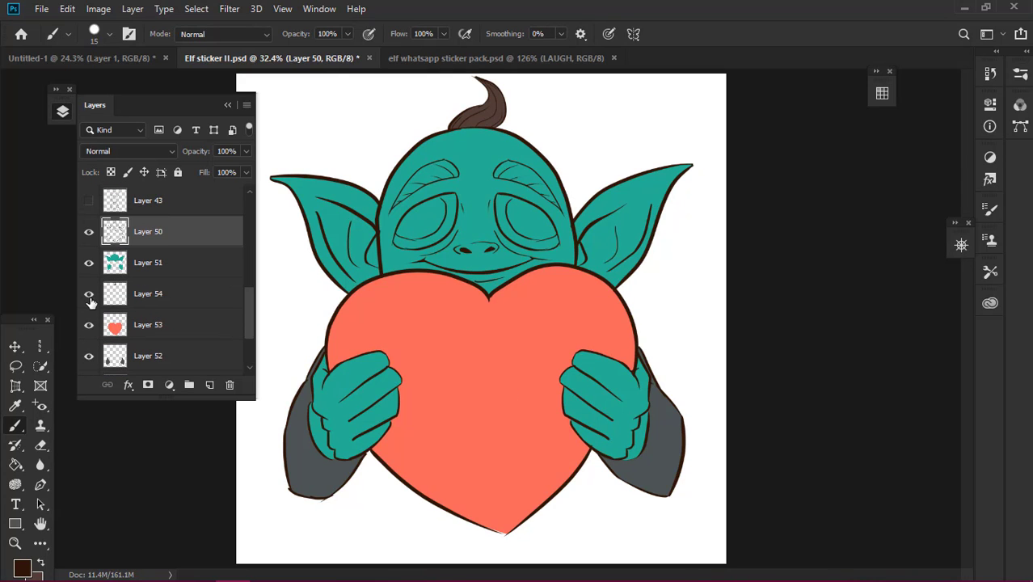
pyautogui.hotkey('alt', '[')
pyautogui.click(212, 387)
# Trace the left eyebrow, make it a selection and fill it brown
pyautogui.press('z')
pyautogui.scroll(5, 455, 166)
pyautogui.scroll(3, 339, 207)
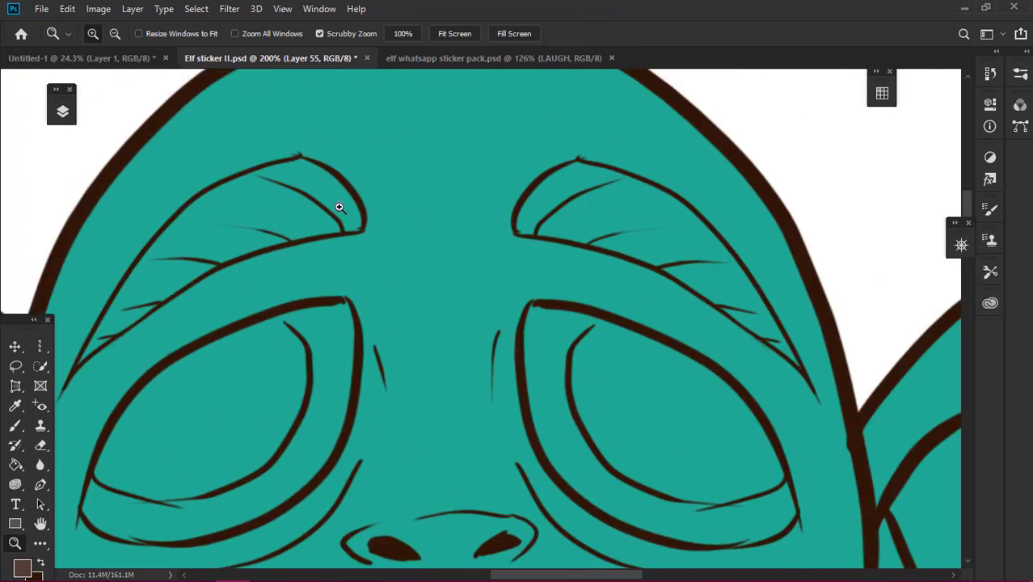
pyautogui.press('p')
pyautogui.click(138, 408)
pyautogui.moveTo(314, 164); pyautogui.dragTo(400, 100)
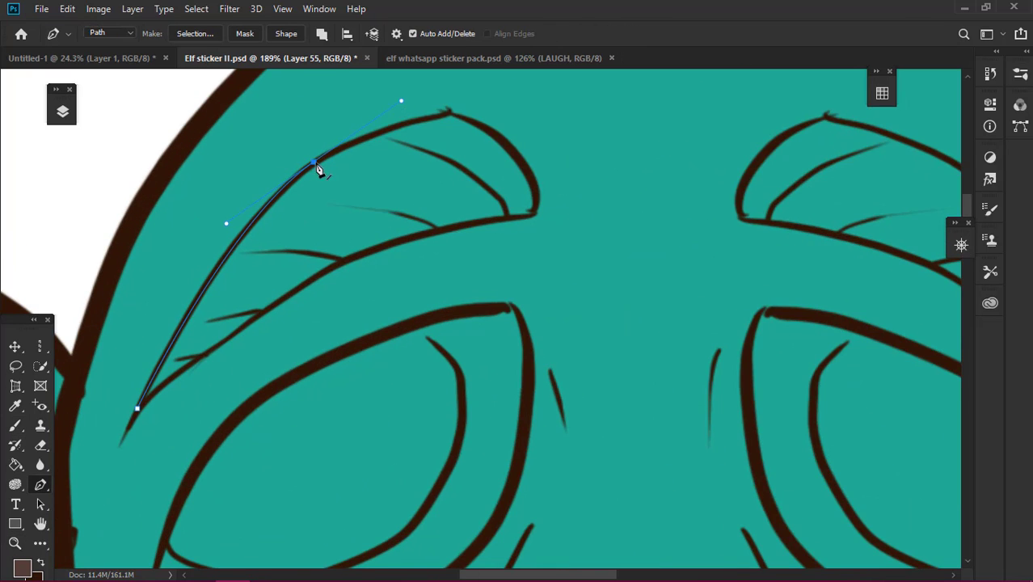
pyautogui.moveTo(474, 106); pyautogui.dragTo(522, 103)
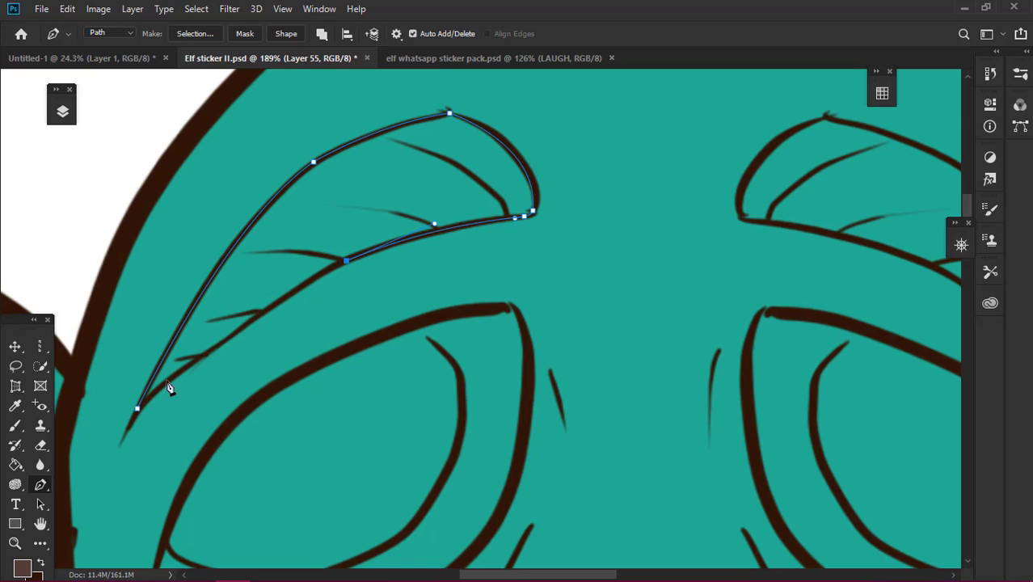
pyautogui.click(137, 408)
pyautogui.click(195, 33)
pyautogui.press('Return')
pyautogui.press('g')
pyautogui.click(337, 230)
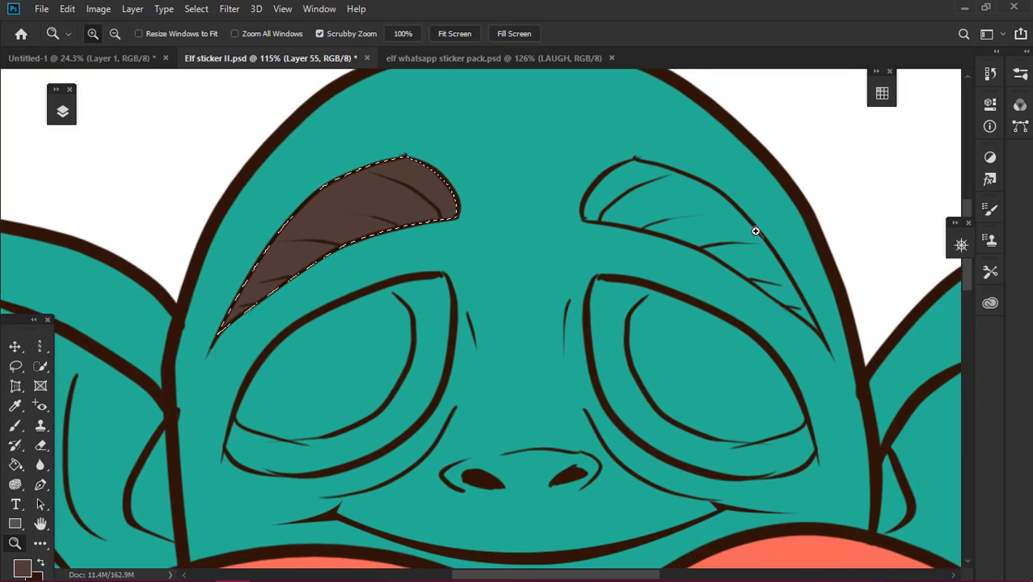
# Trace the right eyebrow's top curve and left tip, undoing misplaced anchors
pyautogui.press('p')
pyautogui.click(826, 421)
pyautogui.click(768, 300)
pyautogui.click(712, 218)
pyautogui.click(659, 144)
pyautogui.click(521, 81)
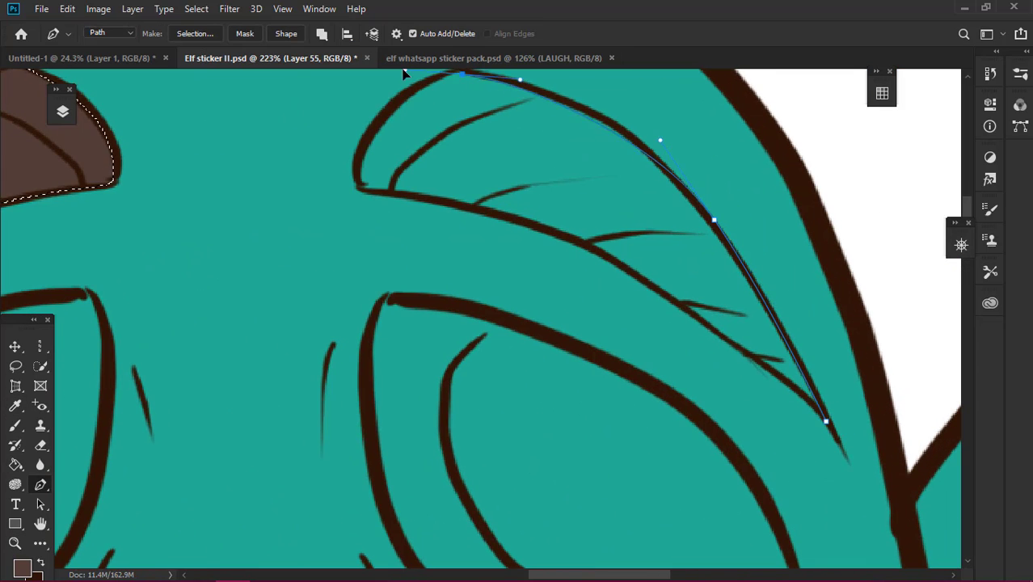
pyautogui.scroll(2, 460, 81)
pyautogui.hotkey('ctrl', 'z')
pyautogui.hotkey('ctrl', 'z')
pyautogui.click(597, 198)
pyautogui.click(458, 148)
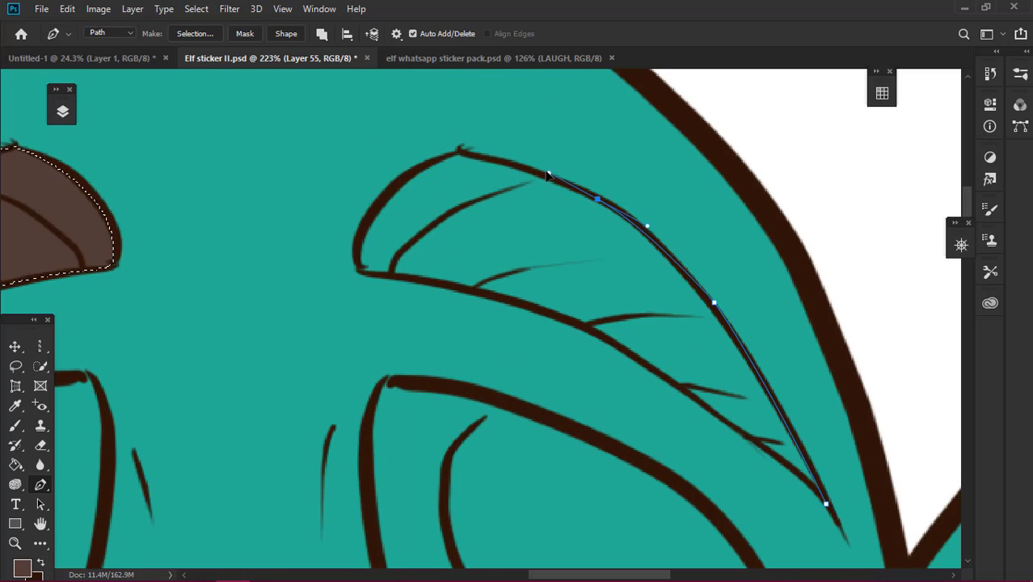
pyautogui.moveTo(358, 266); pyautogui.dragTo(382, 332)
pyautogui.click(484, 293)
pyautogui.click(521, 304)
# Redo the right eyebrow's lower edge, close the path and turn it into a selection
pyautogui.hotkey('ctrl', 'z')
pyautogui.hotkey('ctrl', 'z')
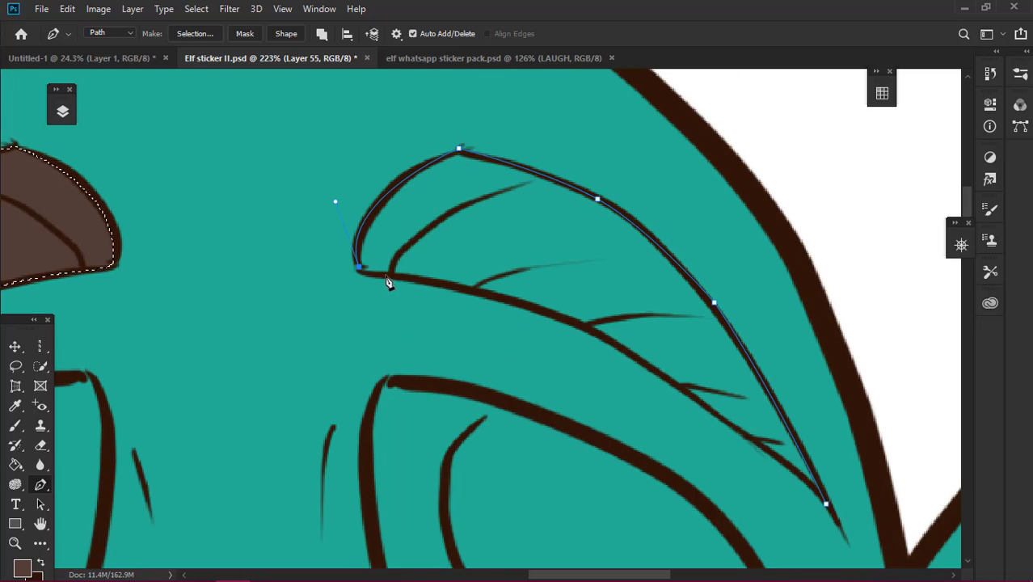
pyautogui.click(385, 276)
pyautogui.moveTo(598, 335); pyautogui.dragTo(669, 374)
pyautogui.click(763, 449)
pyautogui.click(788, 469)
pyautogui.click(825, 503)
pyautogui.rightClick(476, 254)
pyautogui.press('Return')
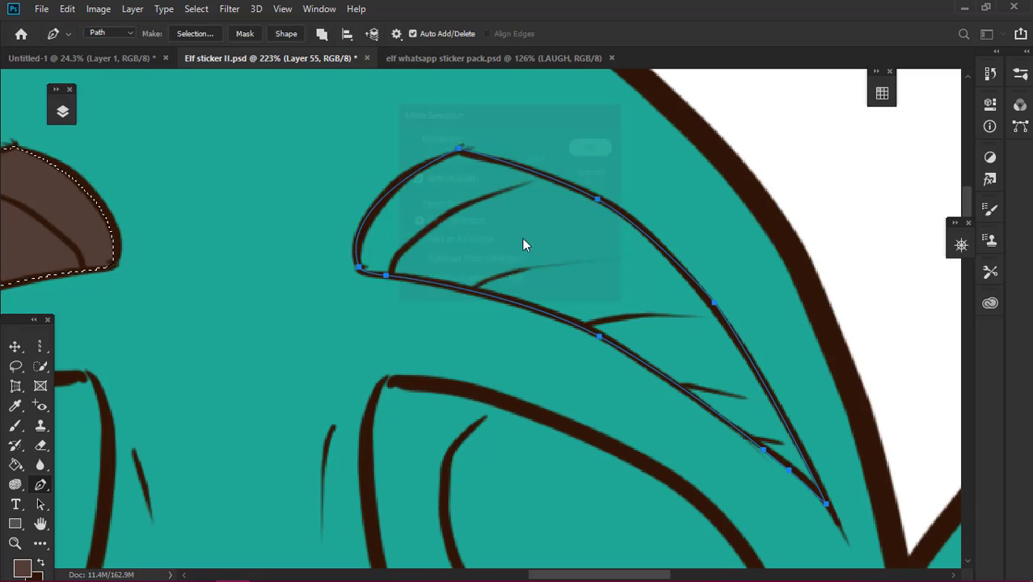
pyautogui.press('g')
pyautogui.click(579, 295)
pyautogui.hotkey('ctrl', '0')
# Check the reference elf's face, then add a new empty layer above Layer 51 for the eyes
pyautogui.click(63, 112)
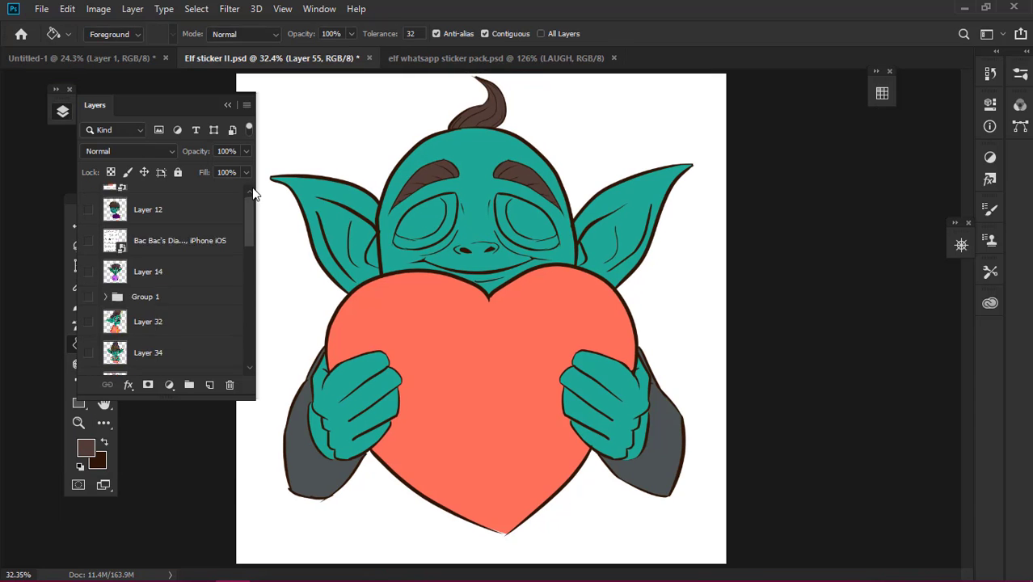
pyautogui.scroll(-5, 244, 277)
pyautogui.click(89, 298)
pyautogui.press('z')
pyautogui.moveTo(448, 214); pyautogui.dragTo(501, 213)
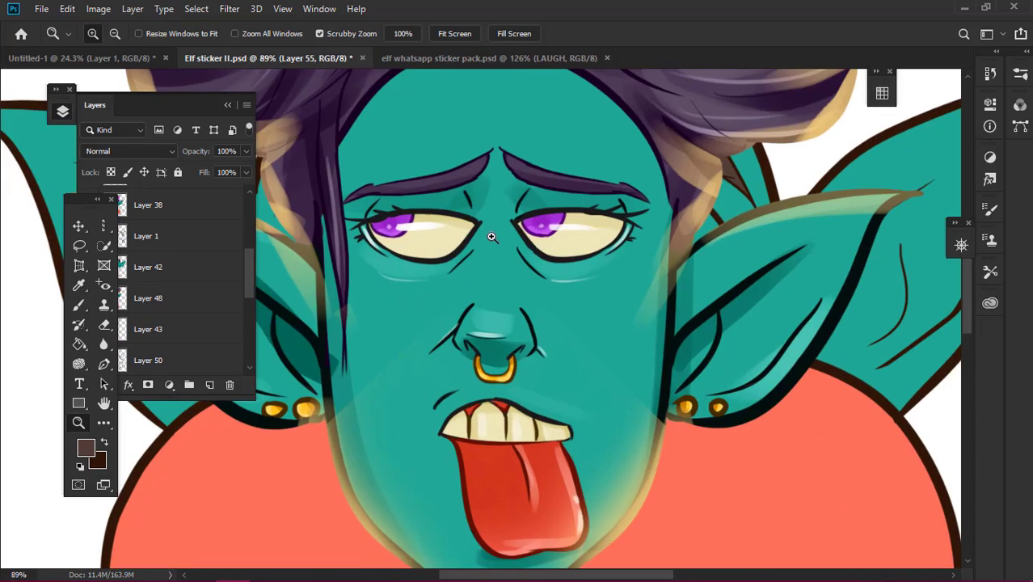
pyautogui.click(89, 297)
pyautogui.scroll(-3, 209, 315)
pyautogui.click(209, 309)
pyautogui.hotkey('ctrl', 'shift', 'alt', 'n')
pyautogui.click(293, 191)
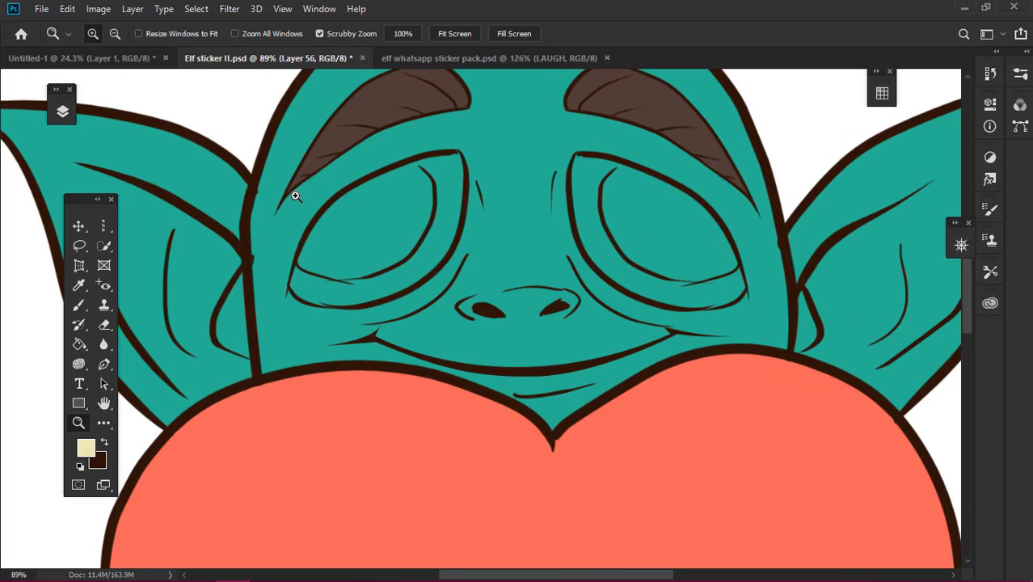
# Trace the left eye with the Pen tool and fill its selection with cream
pyautogui.press('p')
pyautogui.moveTo(486, 114)
pyautogui.mouseDown()
pyautogui.moveTo(538, 115)
pyautogui.moveTo(502, 166)
pyautogui.mouseUp()
pyautogui.moveTo(412, 334); pyautogui.dragTo(321, 383)
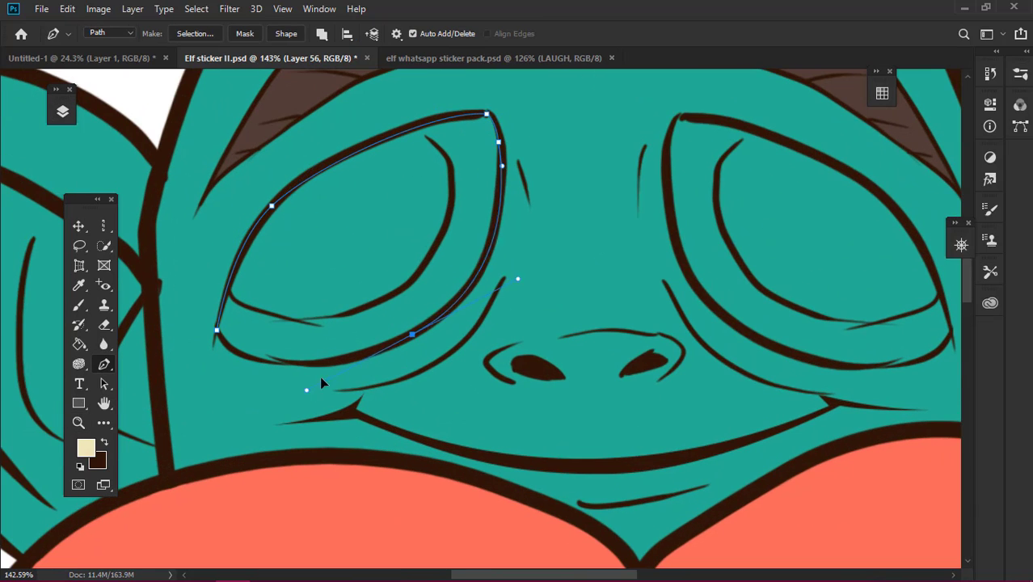
pyautogui.click(202, 217)
pyautogui.hotkey('ctrl', 'Return')
pyautogui.hotkey('alt', 'BackSpace')
pyautogui.press('z')
pyautogui.moveTo(535, 113)
pyautogui.mouseDown()
pyautogui.moveTo(965, 316)
pyautogui.moveTo(520, 196)
pyautogui.mouseUp()
# Trace the right eye, convert the path to a selection and Paint Bucket it cream
pyautogui.moveTo(588, 206); pyautogui.dragTo(661, 256)
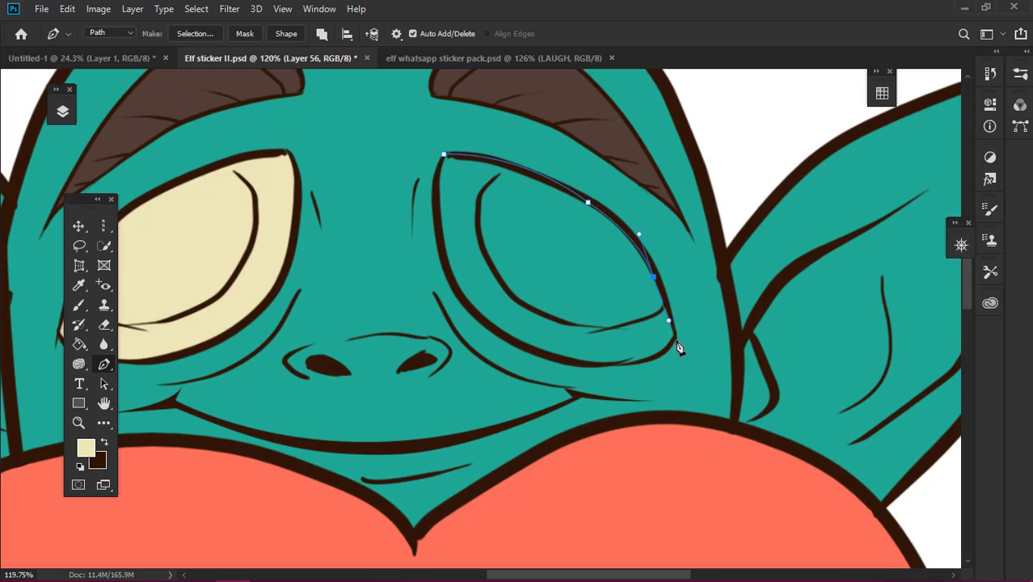
pyautogui.moveTo(521, 348); pyautogui.dragTo(387, 297)
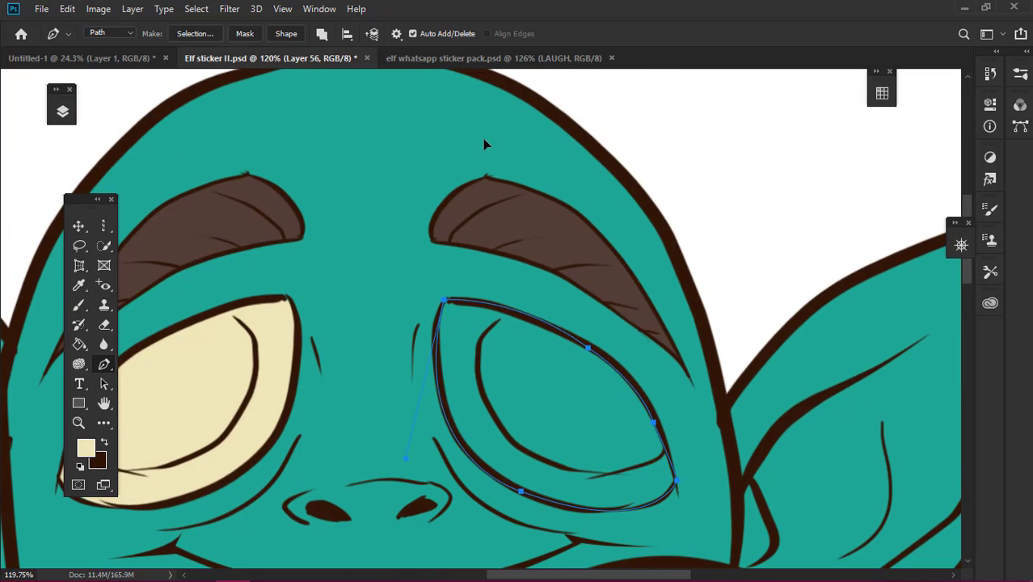
pyautogui.rightClick(485, 142)
pyautogui.click(525, 235)
pyautogui.click(595, 145)
pyautogui.press('g')
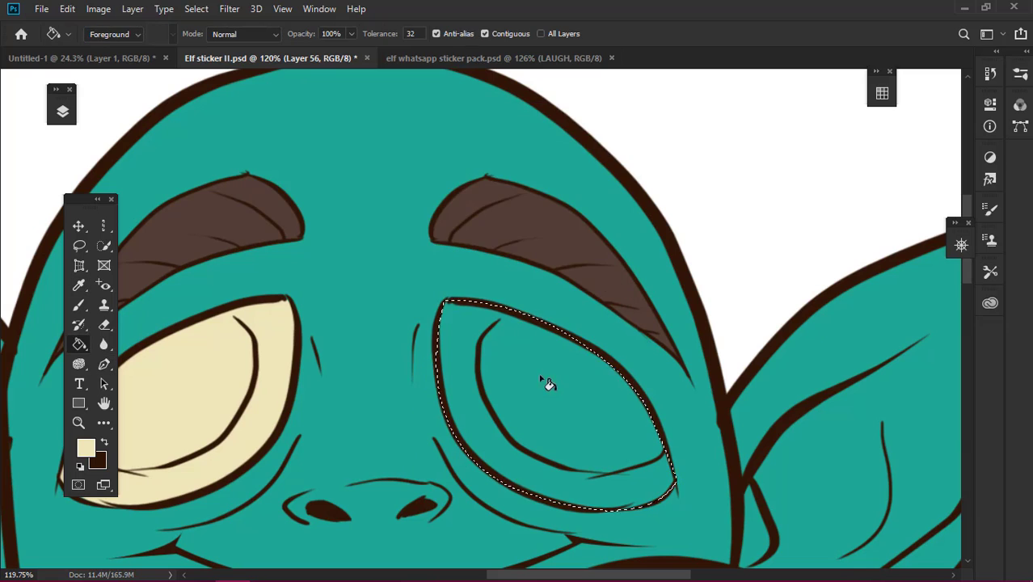
pyautogui.click(546, 380)
pyautogui.click(62, 111)
pyautogui.write('EYE')
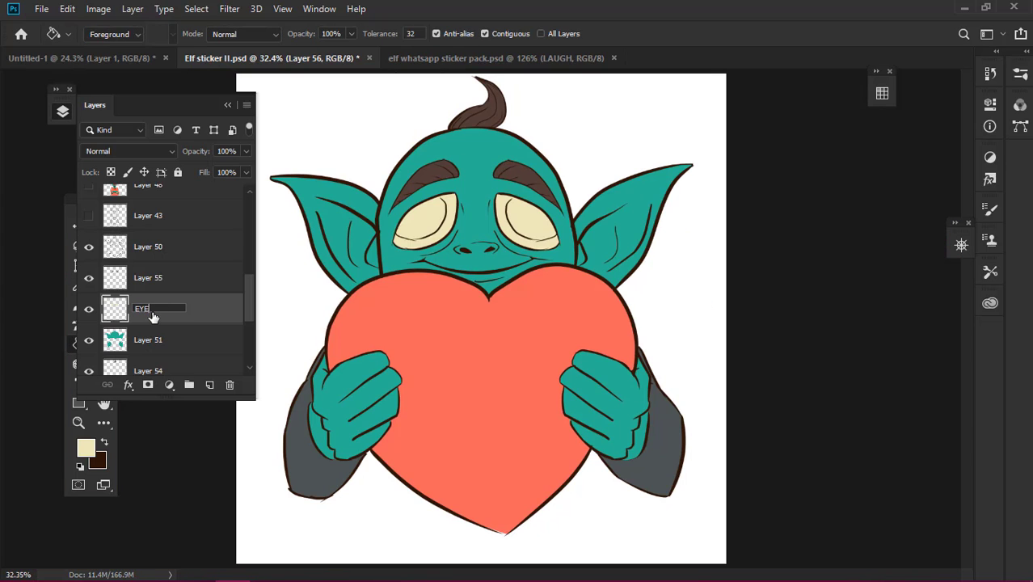
# Name the layers EYES, SKIN and EYE BROW
pyautogui.write('S')
pyautogui.press('Return')
pyautogui.doubleClick(148, 340)
pyautogui.write('SKIN')
pyautogui.press('Return')
pyautogui.scroll(-1, 248, 302)
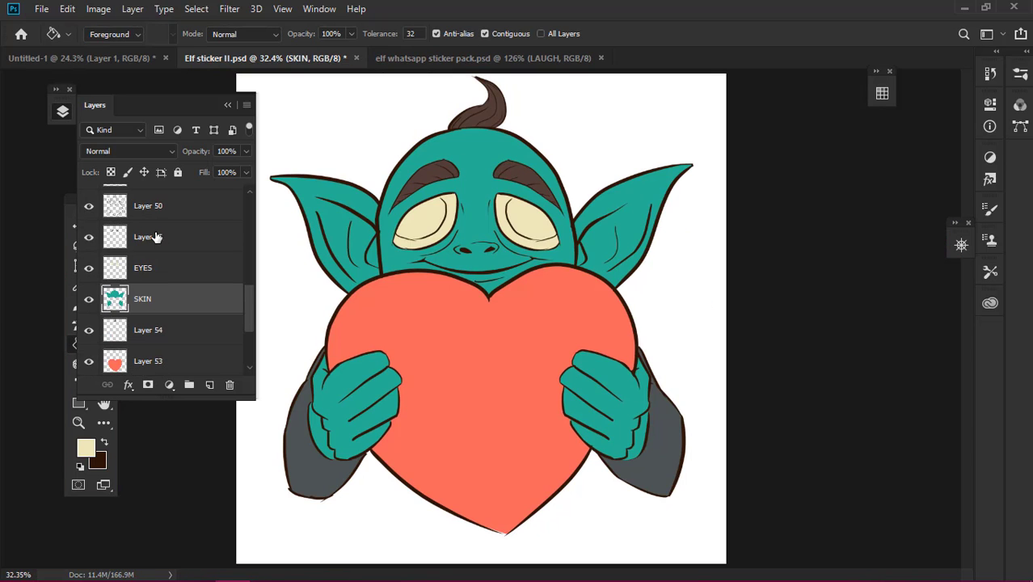
pyautogui.doubleClick(153, 237)
pyautogui.write('EYE BROW')
pyautogui.press('Return')
# Rename the remaining layers HAIR, SHIRT and IRIS
pyautogui.doubleClick(146, 329)
pyautogui.write('HAIR')
pyautogui.press('Return')
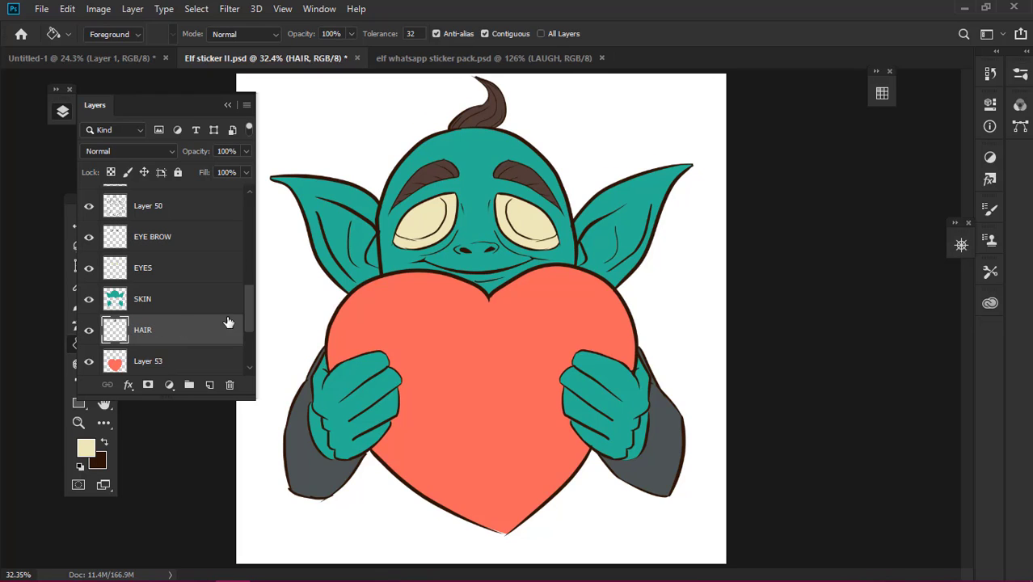
pyautogui.scroll(-4, 228, 322)
pyautogui.doubleClick(149, 280)
pyautogui.write('SHRI')
pyautogui.press('Return')
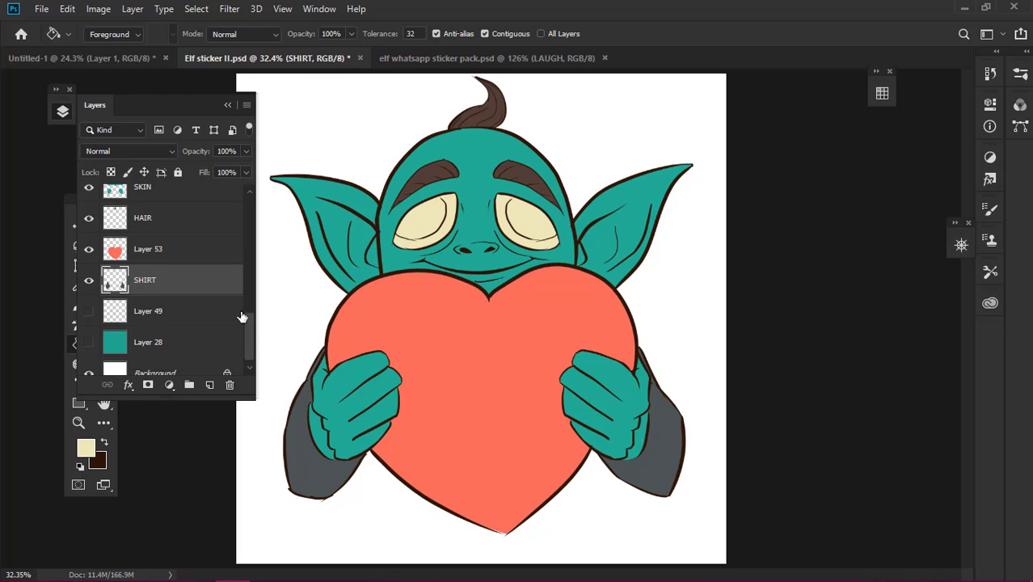
pyautogui.scroll(3, 218, 323)
pyautogui.click(153, 344)
pyautogui.press('Return')
# Show the reference elf on Layer 48 and eyedrop its purple iris colour
pyautogui.scroll(3, 162, 324)
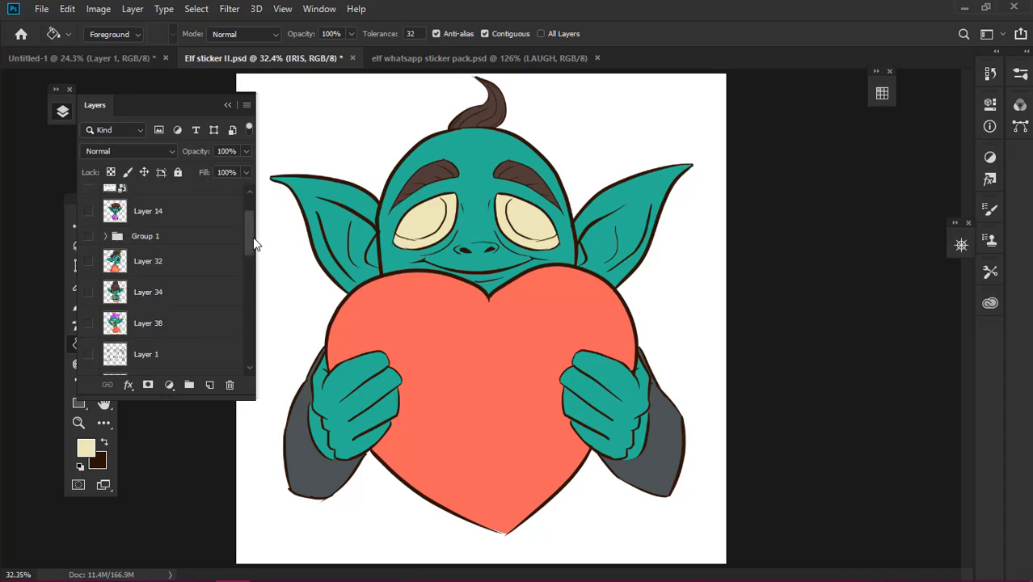
pyautogui.click(89, 353)
pyautogui.scroll(2, 89, 355)
pyautogui.click(89, 367)
pyautogui.press('i')
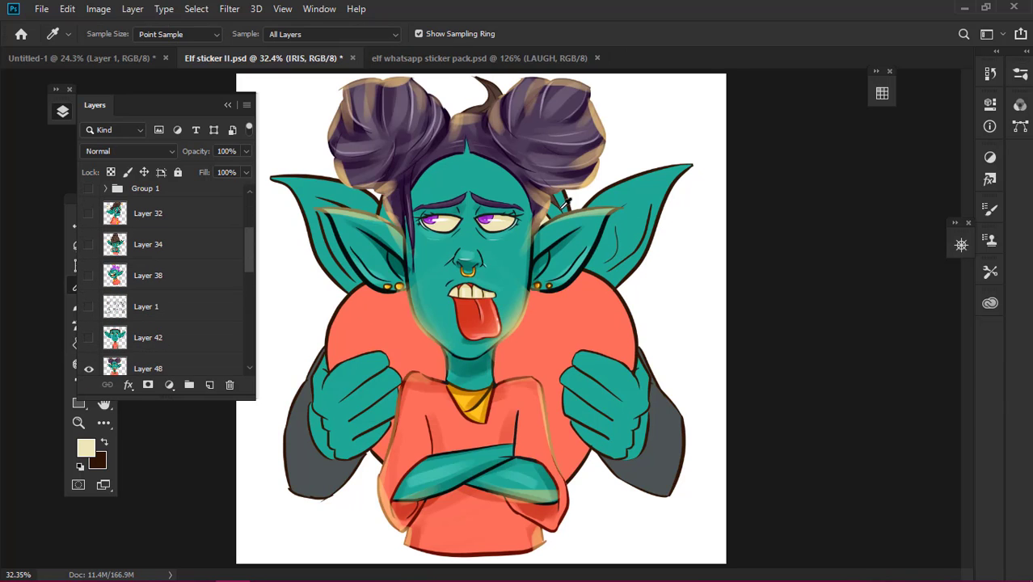
pyautogui.click(91, 342)
pyautogui.scroll(-3, 247, 248)
# Hide the reference, zoom in and trace the left iris along the lower eyelid
pyautogui.click(228, 106)
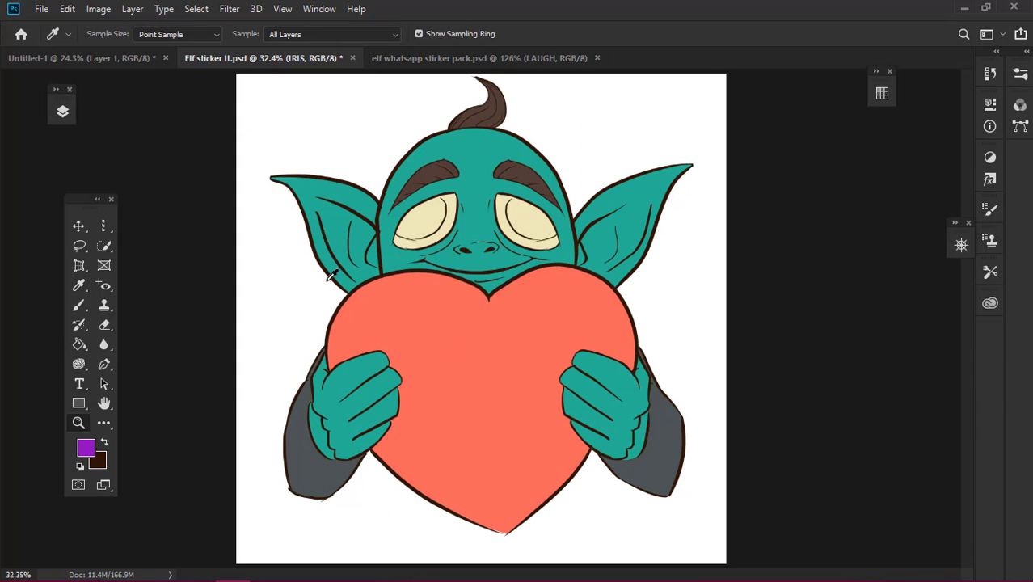
pyautogui.press('z')
pyautogui.moveTo(426, 220); pyautogui.dragTo(459, 329)
pyautogui.press('p')
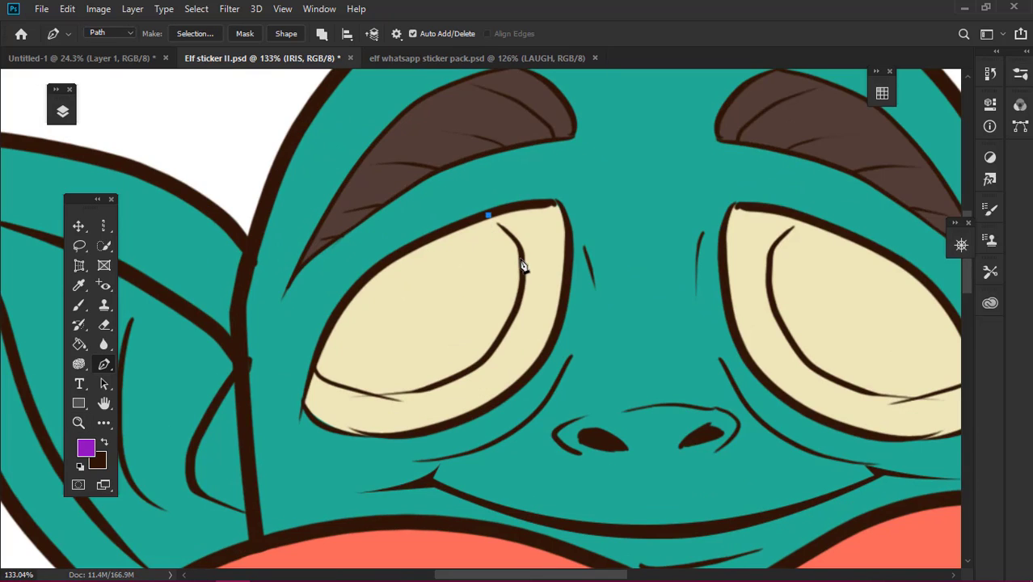
pyautogui.moveTo(446, 381)
pyautogui.mouseDown()
pyautogui.moveTo(365, 417)
pyautogui.moveTo(299, 372)
pyautogui.mouseUp()
pyautogui.keyDown('alt'); pyautogui.click(444, 382); pyautogui.keyUp('alt')
pyautogui.keyDown('alt'); pyautogui.click(342, 388); pyautogui.keyUp('alt')
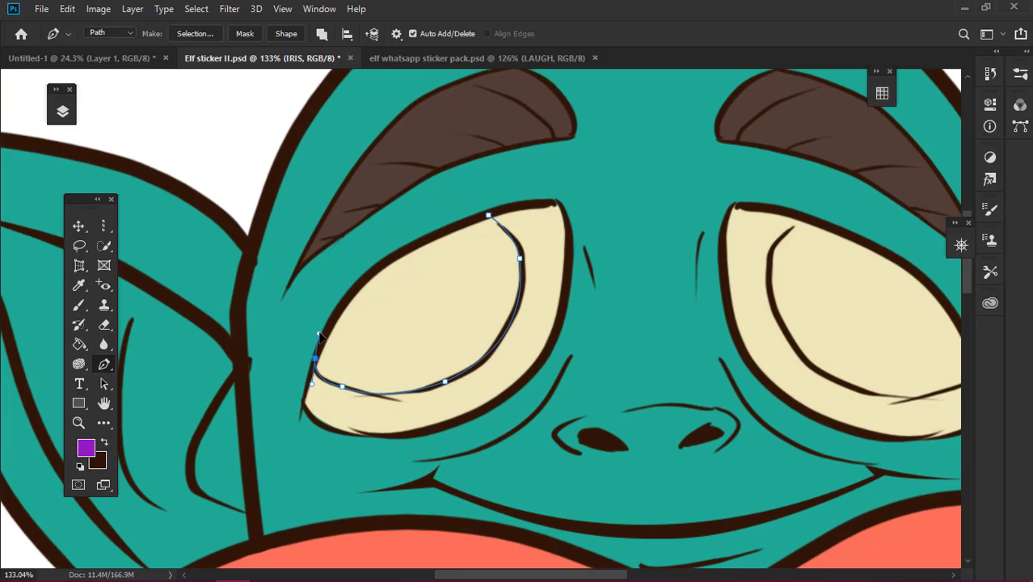
pyautogui.click(319, 333)
# Turn the left iris path into a selection and fill it purple
pyautogui.rightClick(594, 192)
pyautogui.click(595, 143)
pyautogui.press('g')
pyautogui.click(473, 295)
pyautogui.hotkey('ctrl', '-')
pyautogui.hotkey('ctrl', '-')
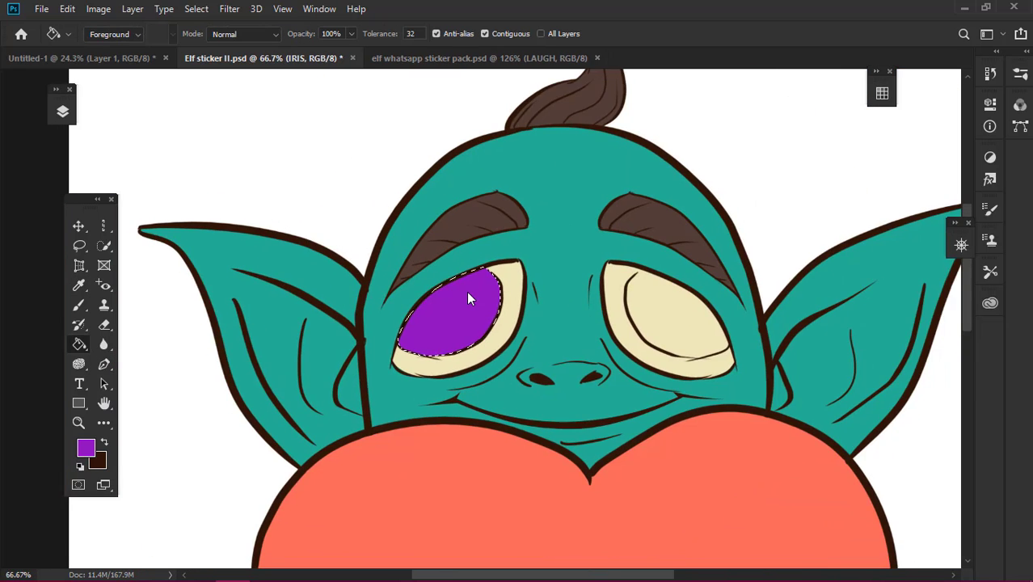
# Zoom to the right eye and trace its iris outline with the Pen tool
pyautogui.hotkey('ctrl', '+')
pyautogui.hscroll(3, 647, 372)
pyautogui.hotkey('ctrl', 'd')
pyautogui.press('p')
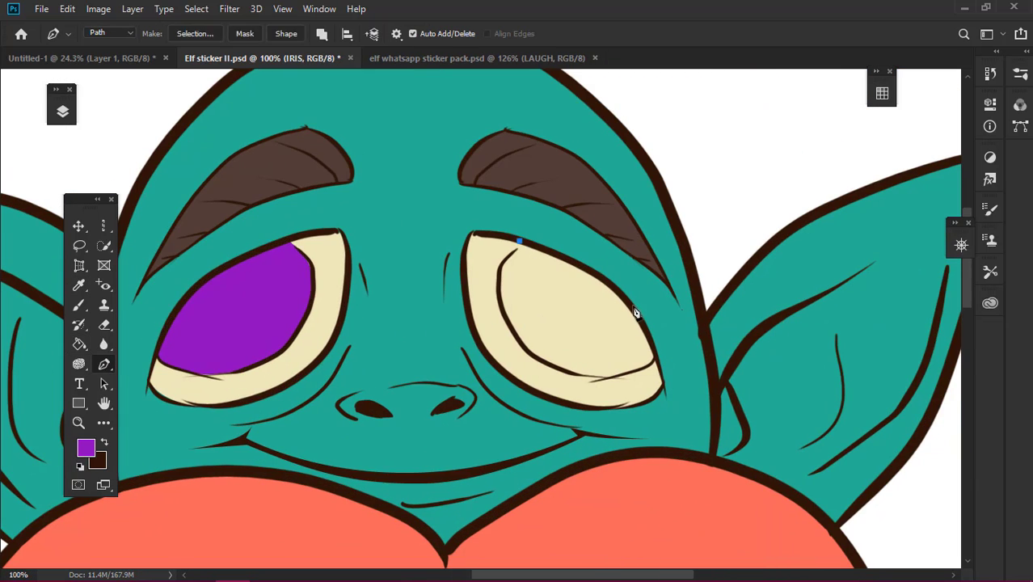
pyautogui.moveTo(574, 375); pyautogui.dragTo(542, 358)
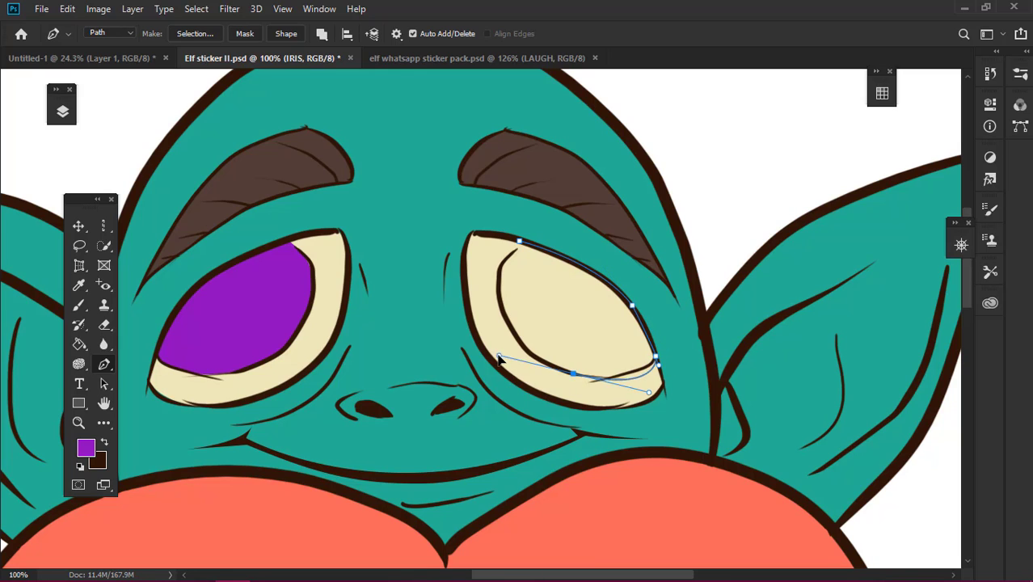
pyautogui.moveTo(499, 289); pyautogui.dragTo(497, 220)
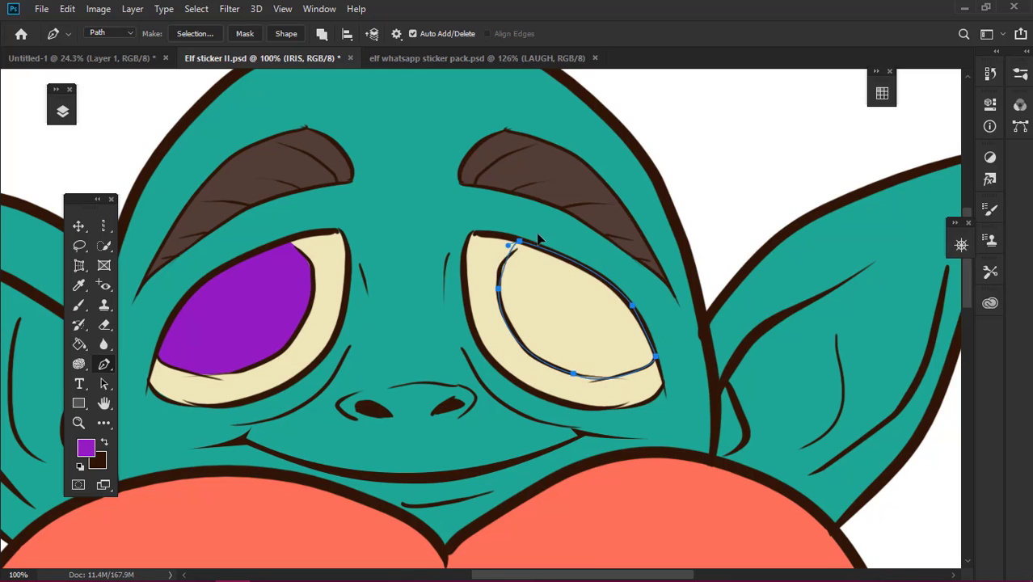
pyautogui.click(517, 241)
# Fill the right iris selection purple, deselect and zoom out to the whole elf
pyautogui.press('Return')
pyautogui.press('g')
pyautogui.click(548, 293)
pyautogui.press('v')
pyautogui.hotkey('ctrl', '0')
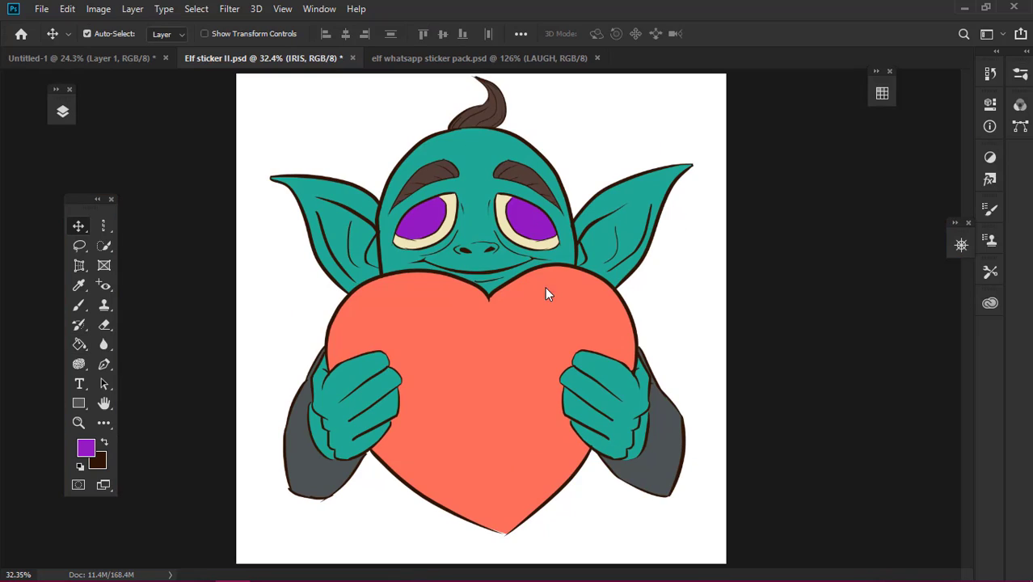
pyautogui.press('F7')
# Select the SKIN layer, compare against Layer 48, and set up a larger brush
pyautogui.hotkey('alt', '[')
pyautogui.hotkey('alt', '[')
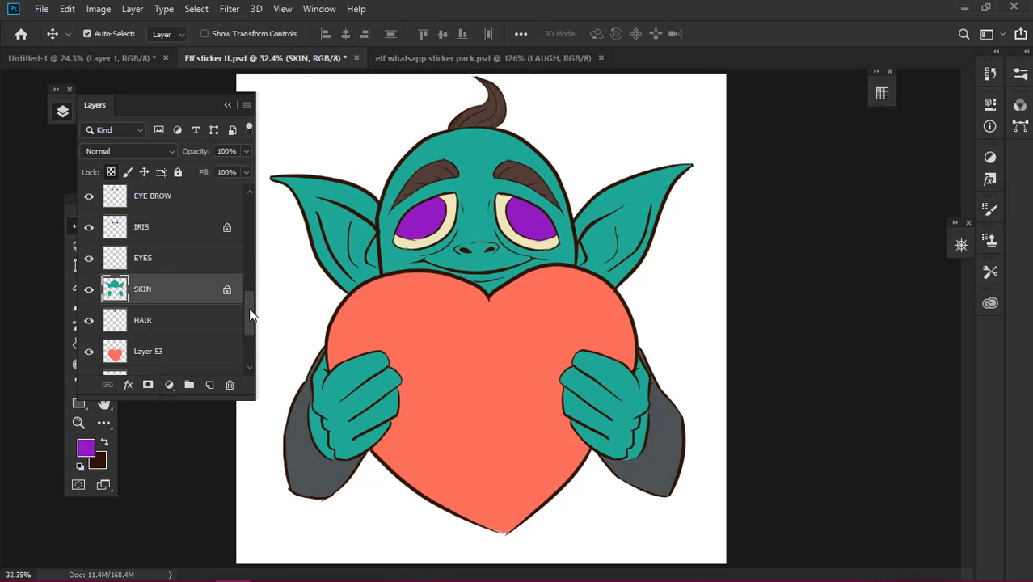
pyautogui.moveTo(249, 307); pyautogui.dragTo(249, 216)
pyautogui.click(89, 363)
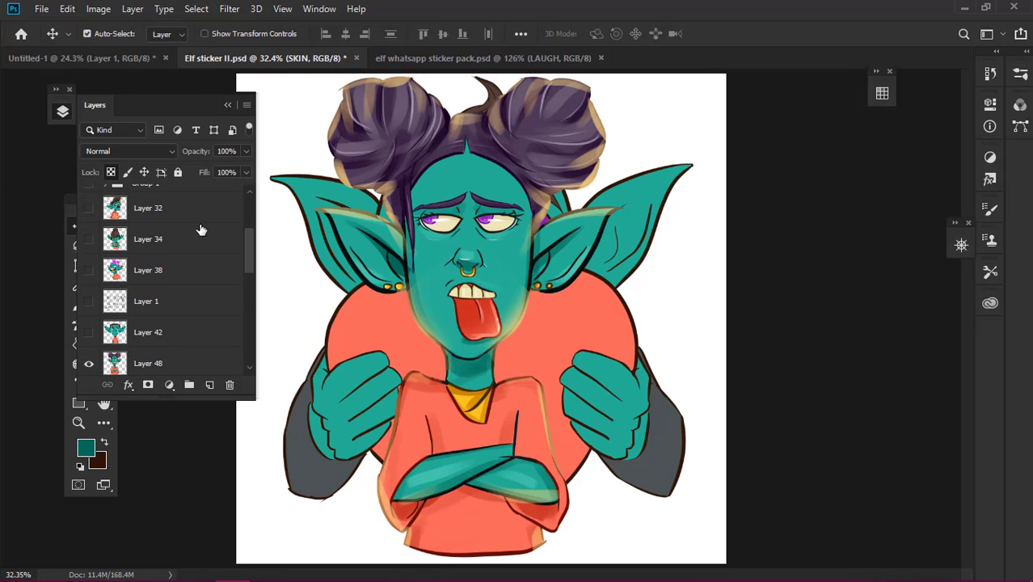
pyautogui.click(89, 363)
pyautogui.scroll(-3, 161, 275)
pyautogui.press('F7')
pyautogui.press('b')
pyautogui.rightClick(247, 189)
pyautogui.press('Escape')
pyautogui.press(']')
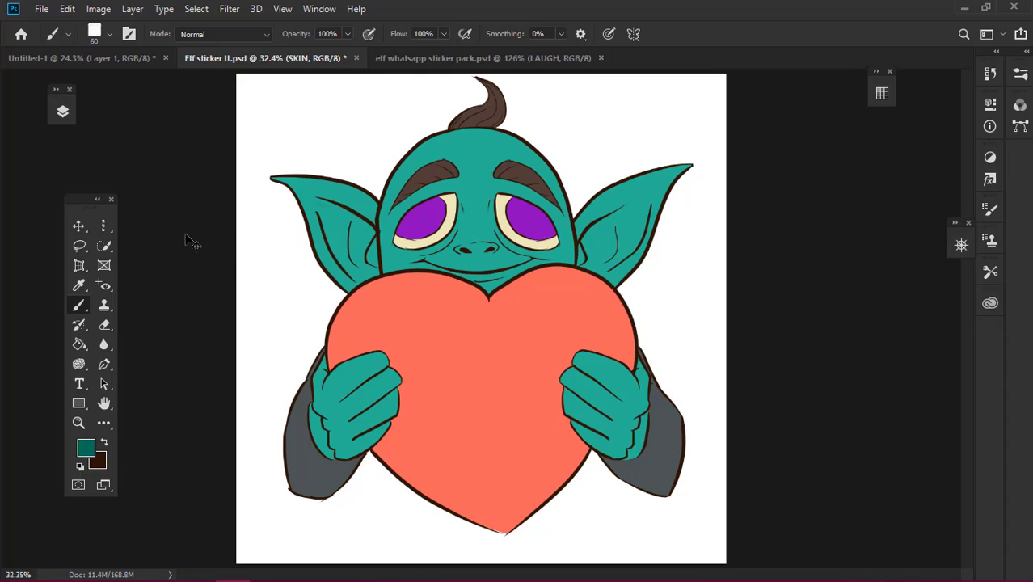
# Paint dark teal shading inside both ears and along the chin
pyautogui.moveTo(377, 239); pyautogui.dragTo(283, 207)
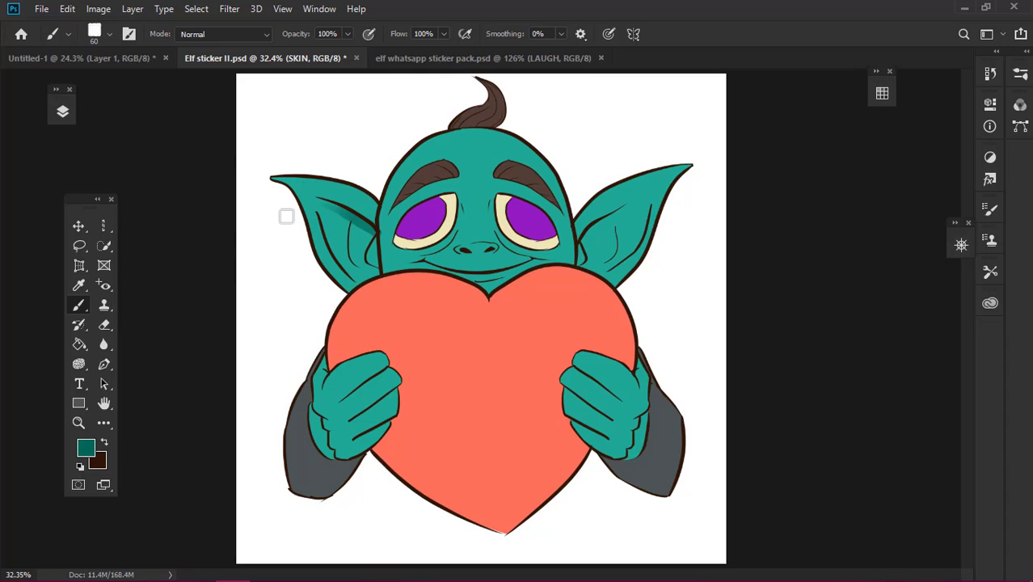
pyautogui.moveTo(650, 202); pyautogui.dragTo(555, 228)
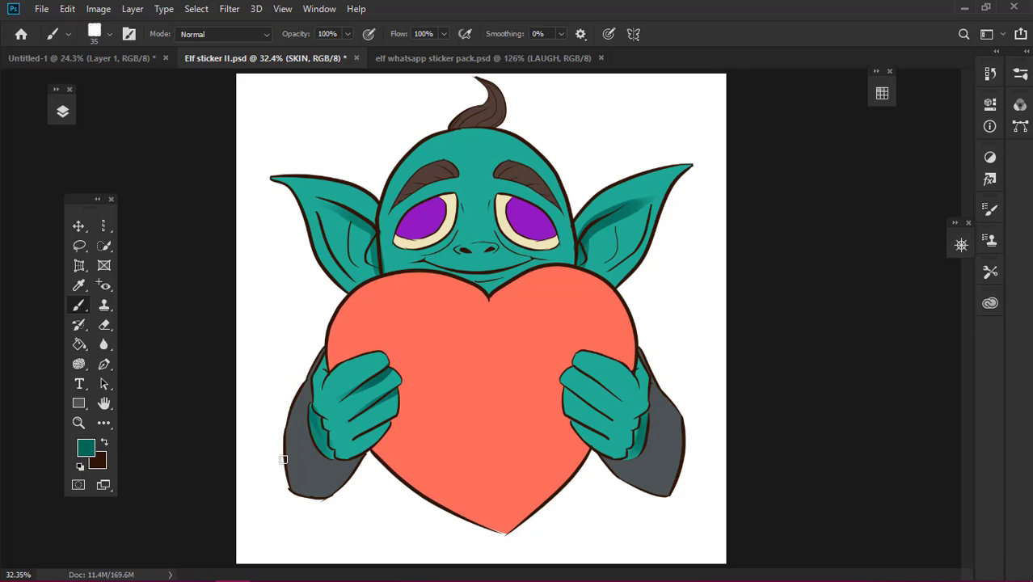
pyautogui.hotkey('ctrl', 'b')
pyautogui.click(644, 173)
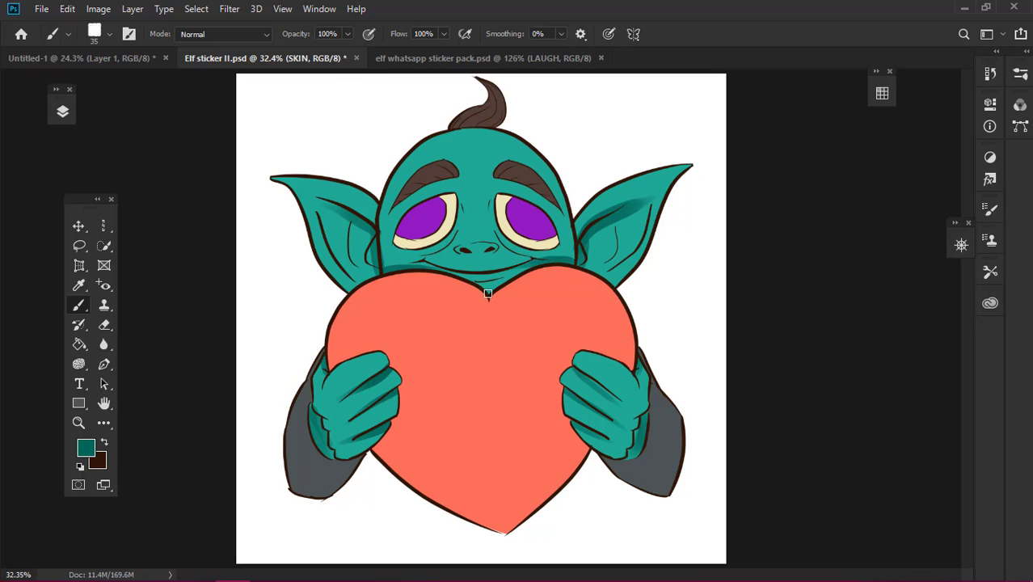
pyautogui.moveTo(488, 294); pyautogui.dragTo(562, 270)
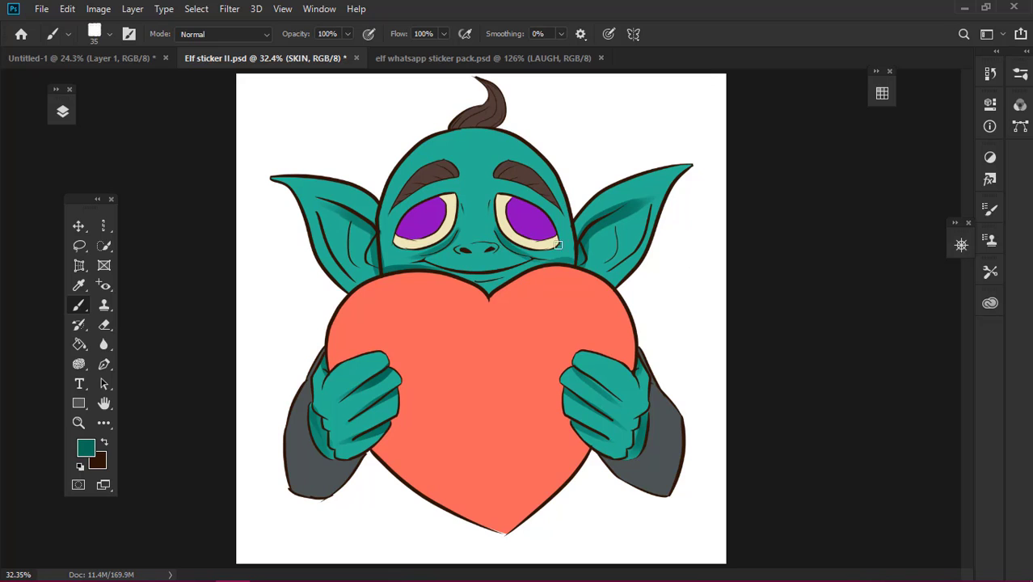
# Shade around the eye rims, nose and brows, then zoom back out
pyautogui.keyDown('ctrl'); pyautogui.click(487, 232); pyautogui.keyUp('ctrl')
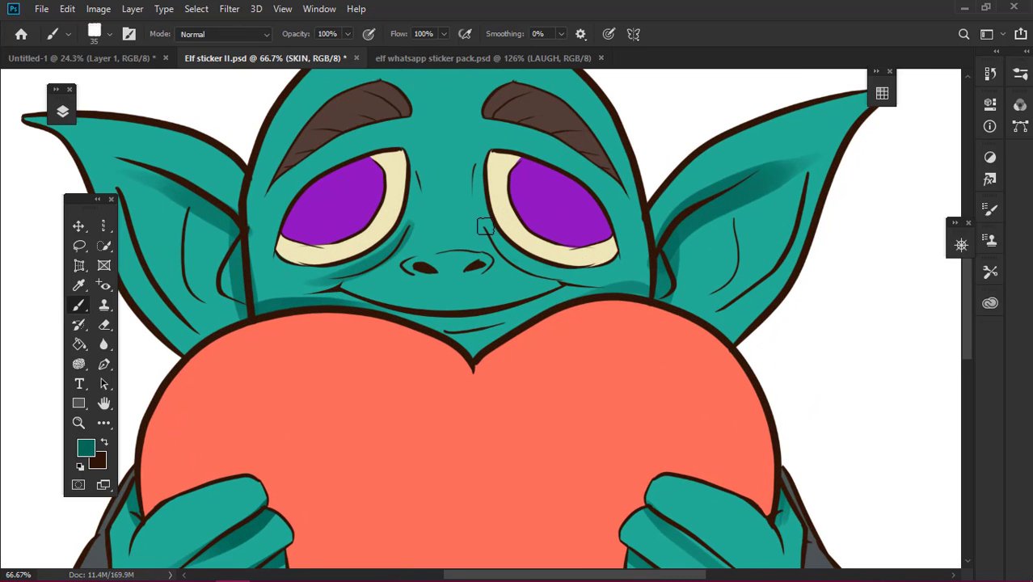
pyautogui.moveTo(409, 251); pyautogui.dragTo(479, 312)
pyautogui.moveTo(469, 272)
pyautogui.mouseDown()
pyautogui.moveTo(489, 260)
pyautogui.moveTo(491, 161)
pyautogui.moveTo(391, 179)
pyautogui.mouseUp()
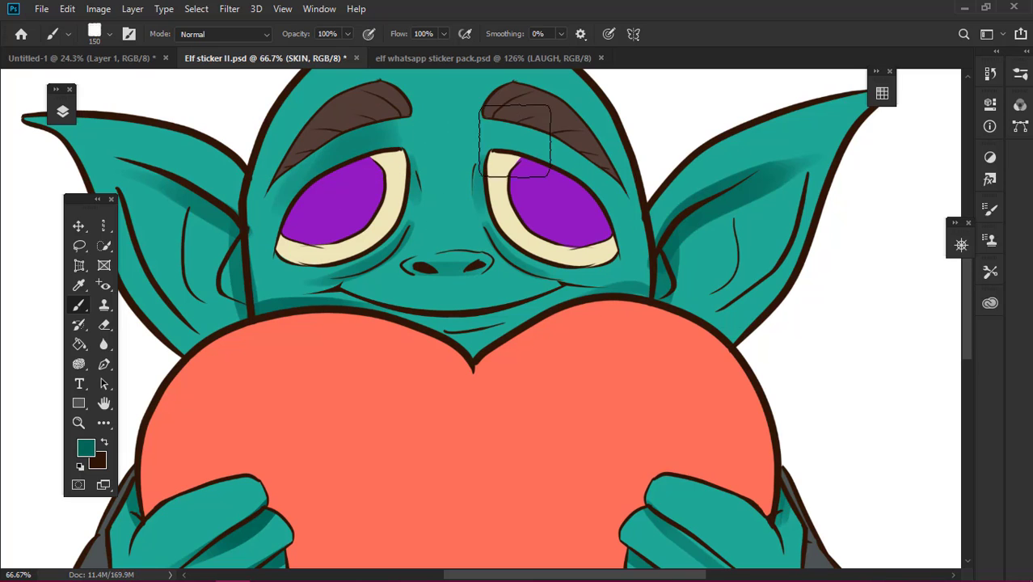
pyautogui.press('z')
pyautogui.moveTo(564, 195); pyautogui.dragTo(524, 241)
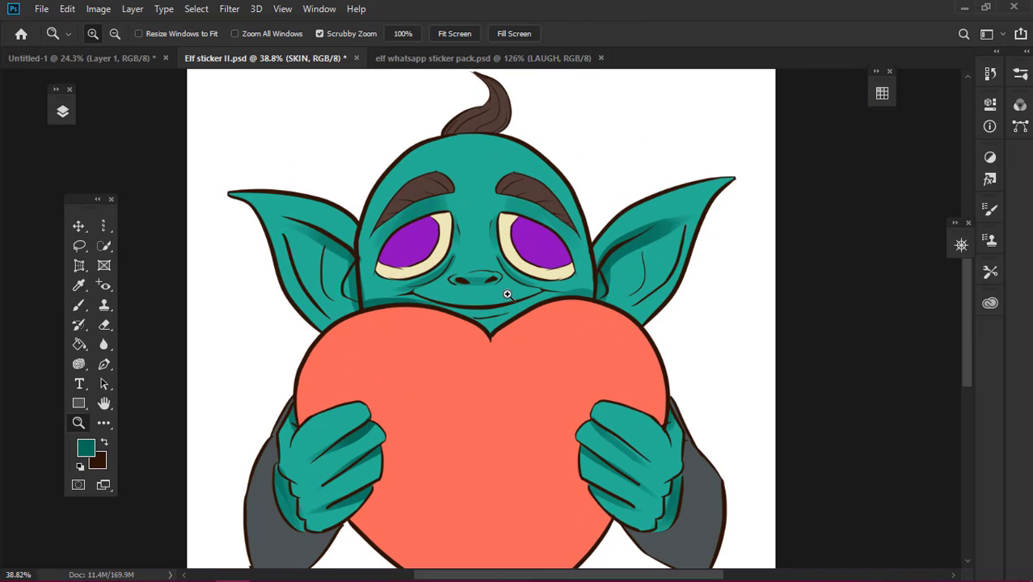
pyautogui.click(62, 112)
pyautogui.scroll(-1, 247, 250)
# Paint a pale cyan highlight along the top of the nose
pyautogui.click(89, 299)
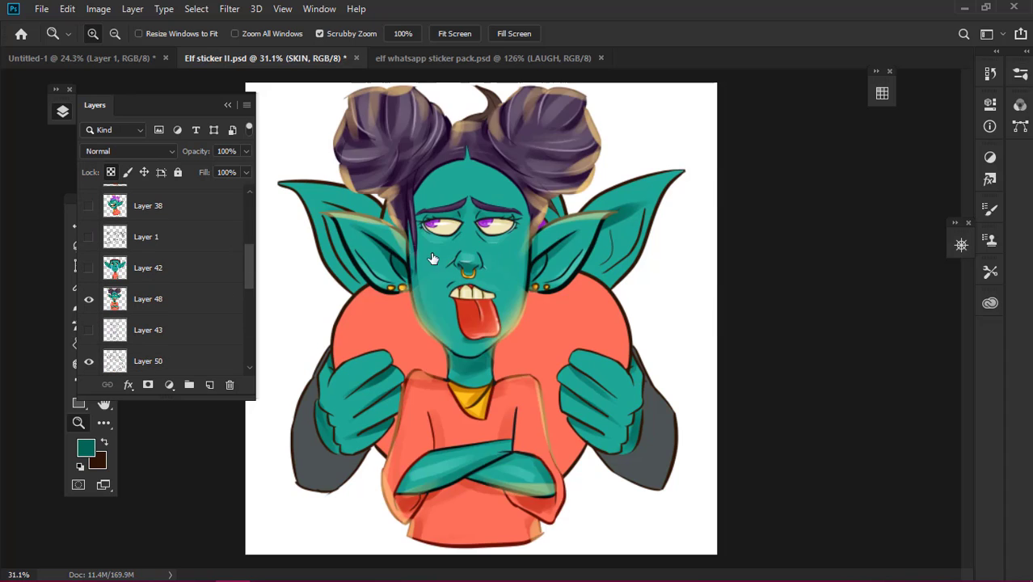
pyautogui.moveTo(471, 268); pyautogui.dragTo(519, 286)
pyautogui.press('b')
pyautogui.scroll(3, 485, 267)
pyautogui.click(88, 299)
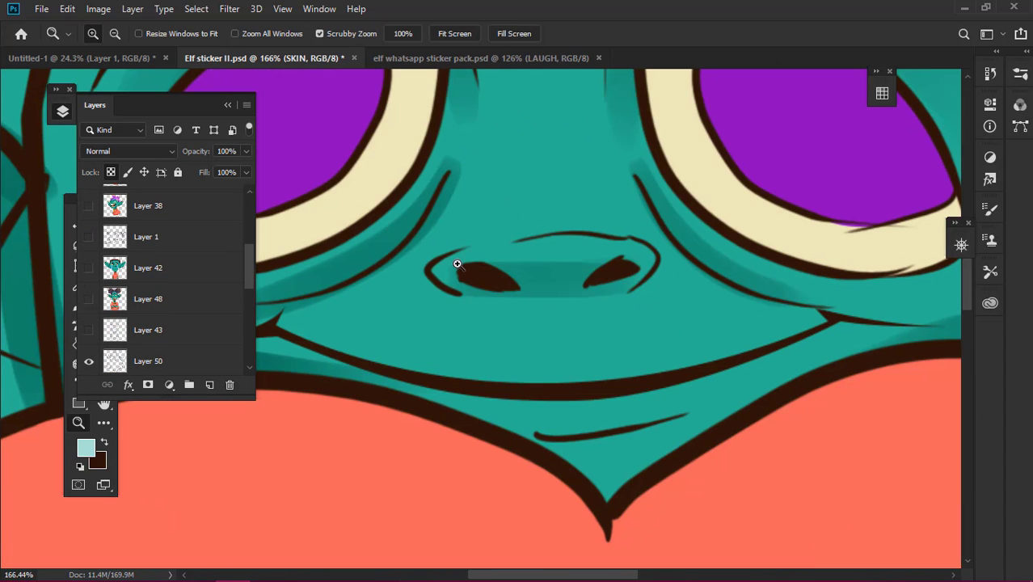
pyautogui.moveTo(477, 248); pyautogui.dragTo(566, 243)
pyautogui.hotkey('ctrl', 'z')
pyautogui.moveTo(477, 249); pyautogui.dragTo(638, 245)
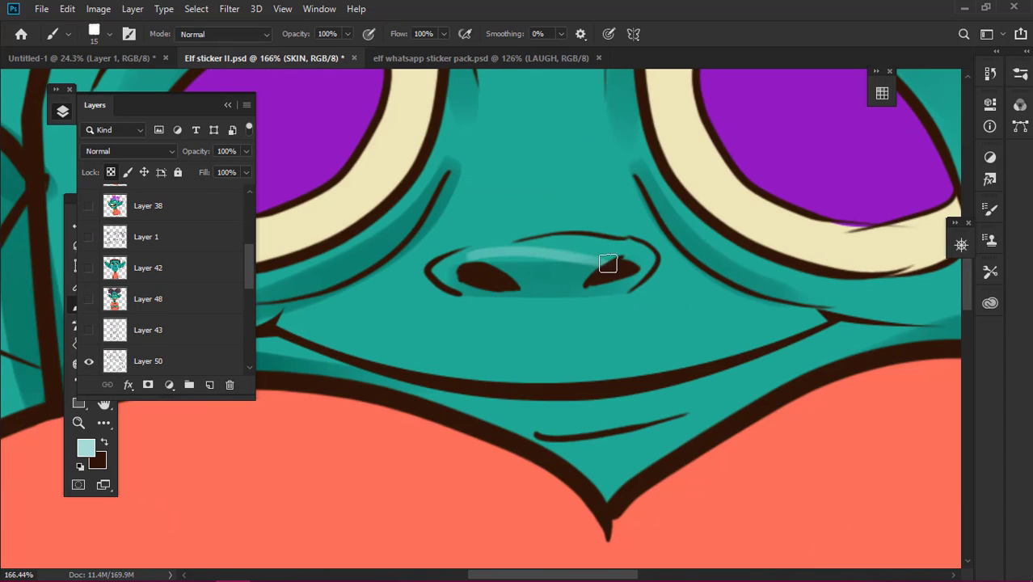
# Highlight the lower eyelids of both eyes with pale cyan
pyautogui.press('z')
pyautogui.scroll(-3, 529, 267)
pyautogui.scroll(2, 631, 243)
pyautogui.press('b')
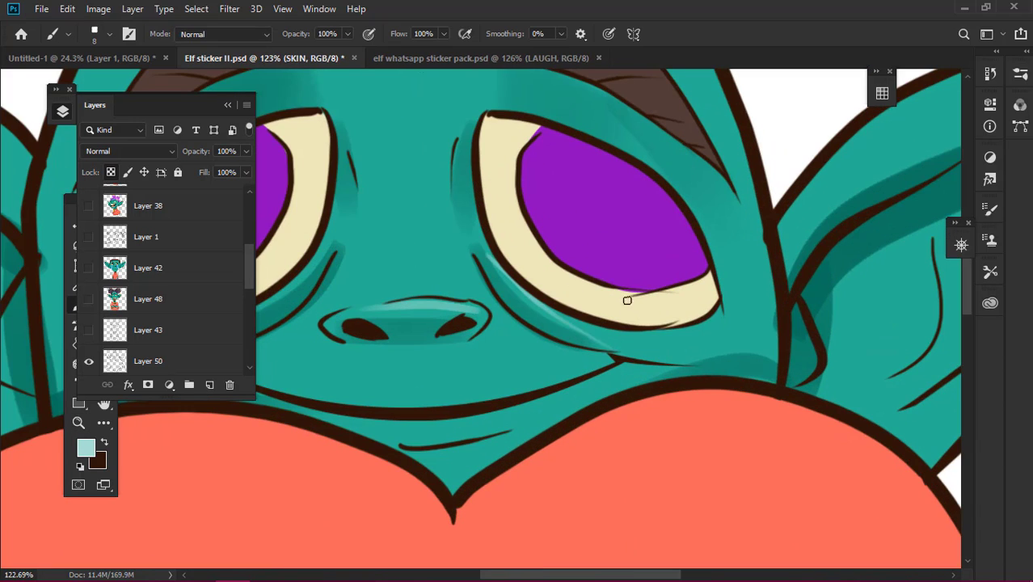
pyautogui.keyDown('ctrl'); pyautogui.click(566, 332); pyautogui.keyUp('ctrl')
pyautogui.moveTo(476, 246)
pyautogui.mouseDown()
pyautogui.moveTo(533, 293)
pyautogui.moveTo(618, 327)
pyautogui.mouseUp()
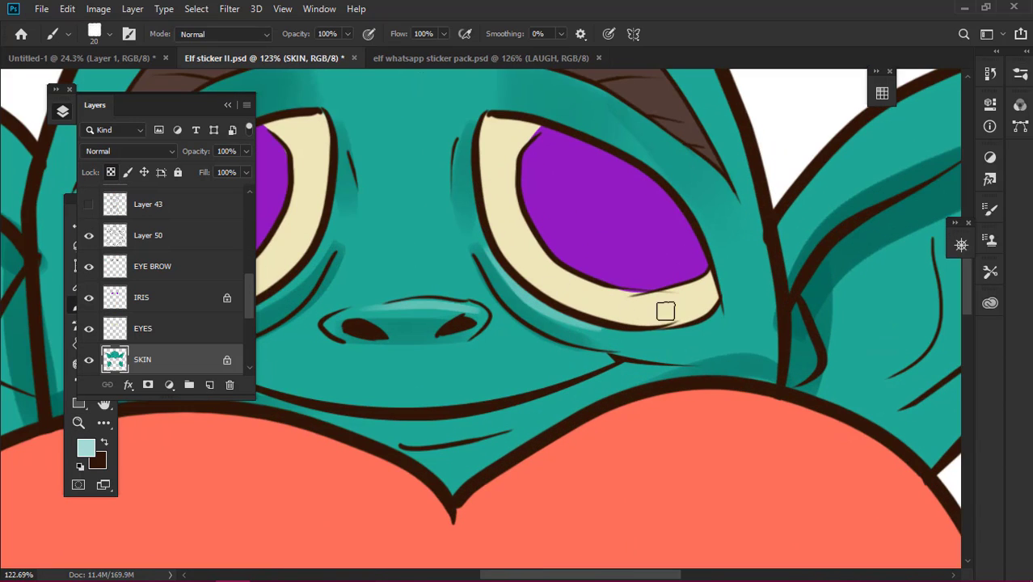
pyautogui.press(']')
pyautogui.press('F7')
pyautogui.moveTo(330, 242); pyautogui.dragTo(187, 347)
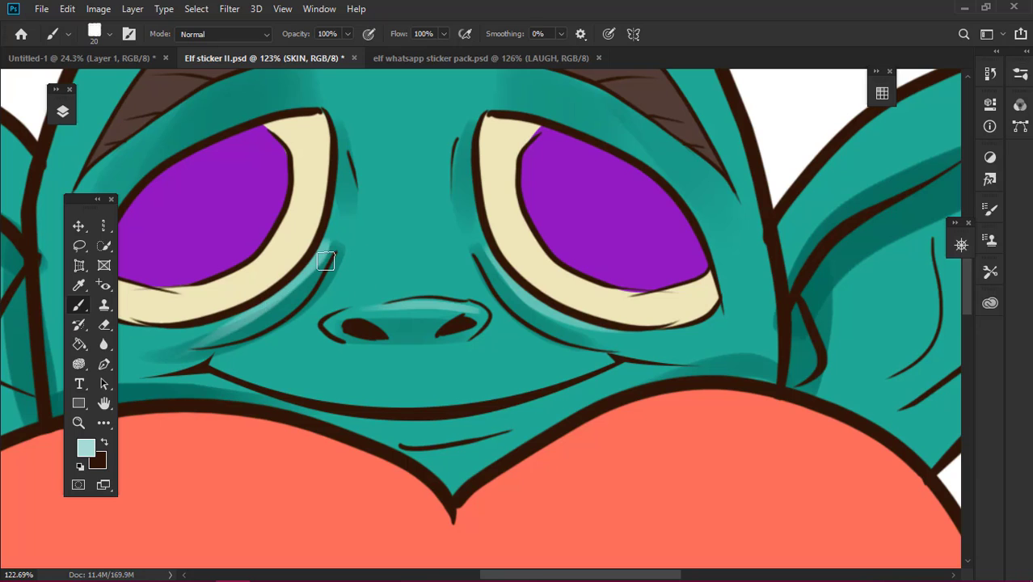
pyautogui.hotkey('ctrl', 'z')
pyautogui.hotkey('ctrl', 'z')
pyautogui.moveTo(330, 239); pyautogui.dragTo(162, 338)
pyautogui.hotkey('ctrl', '-')
pyautogui.hotkey('ctrl', '-')
pyautogui.hotkey('ctrl', '-')
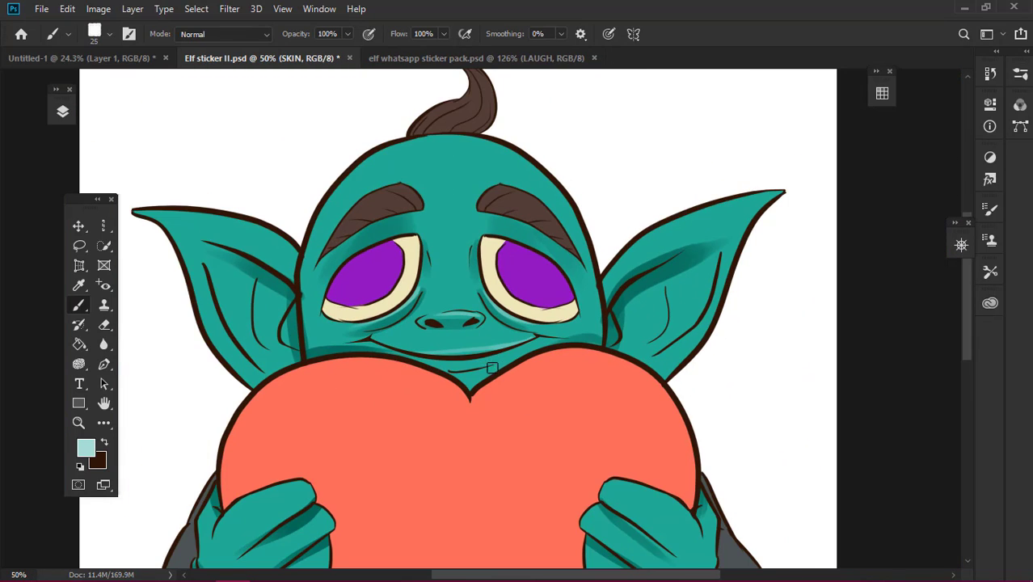
# With an 80 px brush, highlight both ears' upper edges, then sample the hand teal
pyautogui.press(']')
pyautogui.press(']')
pyautogui.press(']')
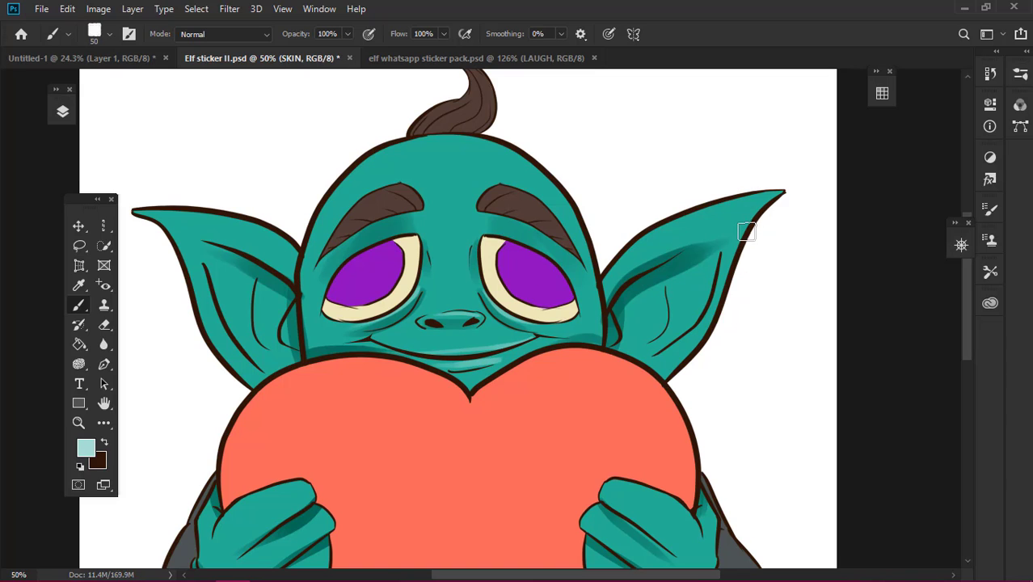
pyautogui.moveTo(614, 272); pyautogui.dragTo(772, 198)
pyautogui.moveTo(292, 252); pyautogui.dragTo(162, 216)
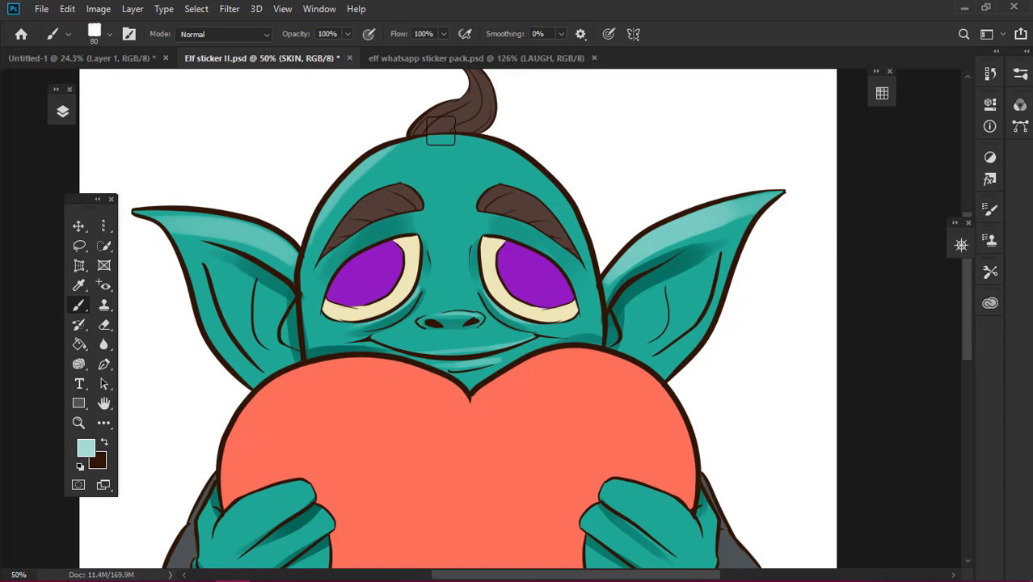
pyautogui.hotkey('ctrl', '-')
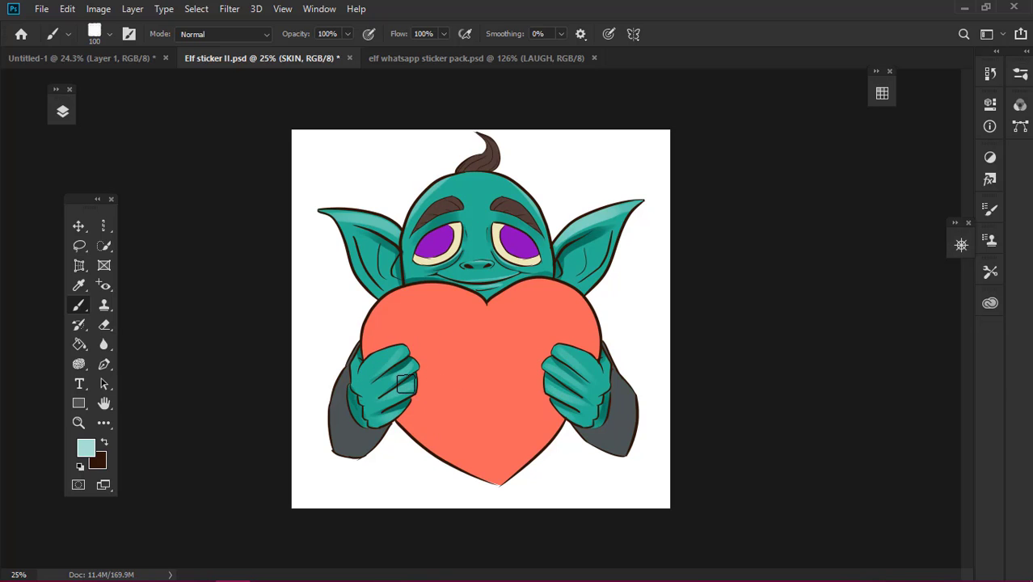
pyautogui.keyDown('alt'); pyautogui.click(396, 348); pyautogui.keyUp('alt')
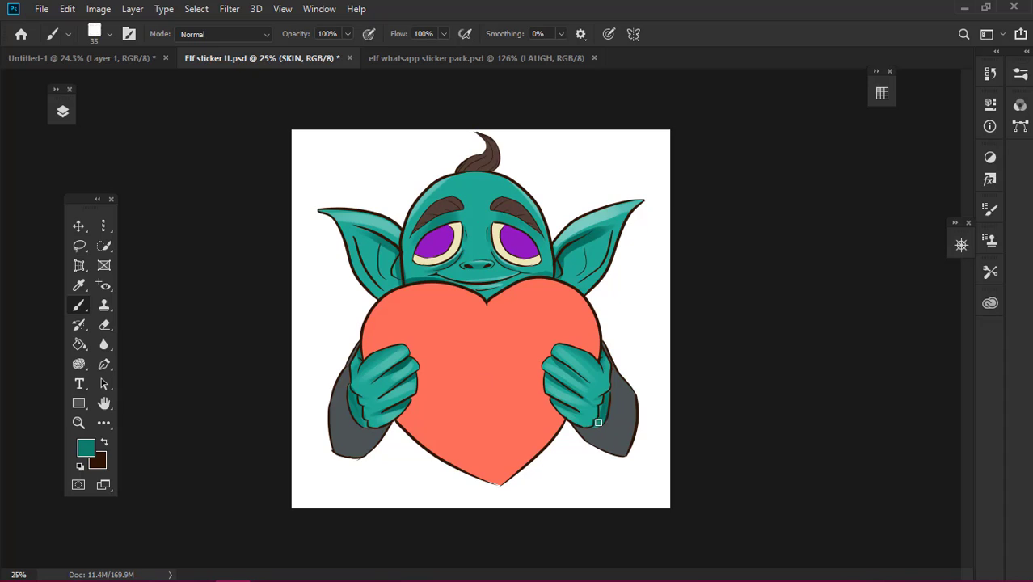
# Select the SHIRT layer and set a brighter grey-teal foreground colour
pyautogui.press('v')
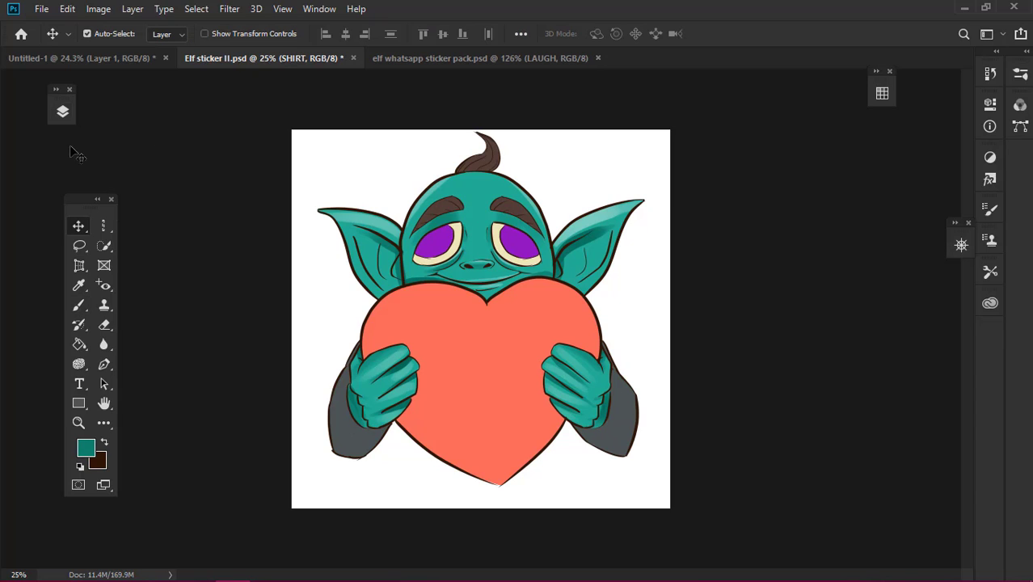
pyautogui.click(62, 112)
pyautogui.scroll(-3, 242, 311)
pyautogui.click(86, 448)
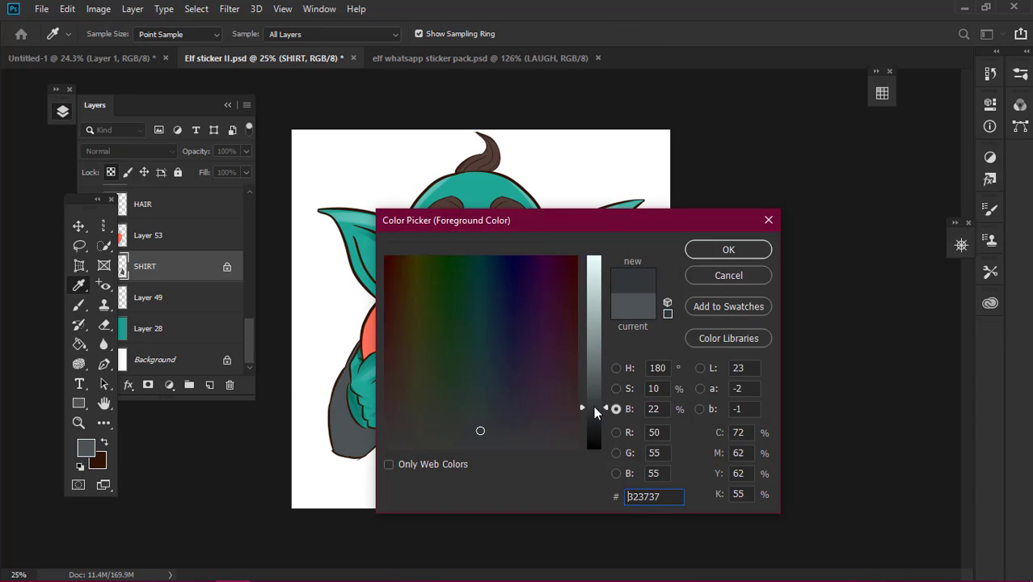
pyautogui.click(597, 411)
pyautogui.click(721, 247)
pyautogui.press('b')
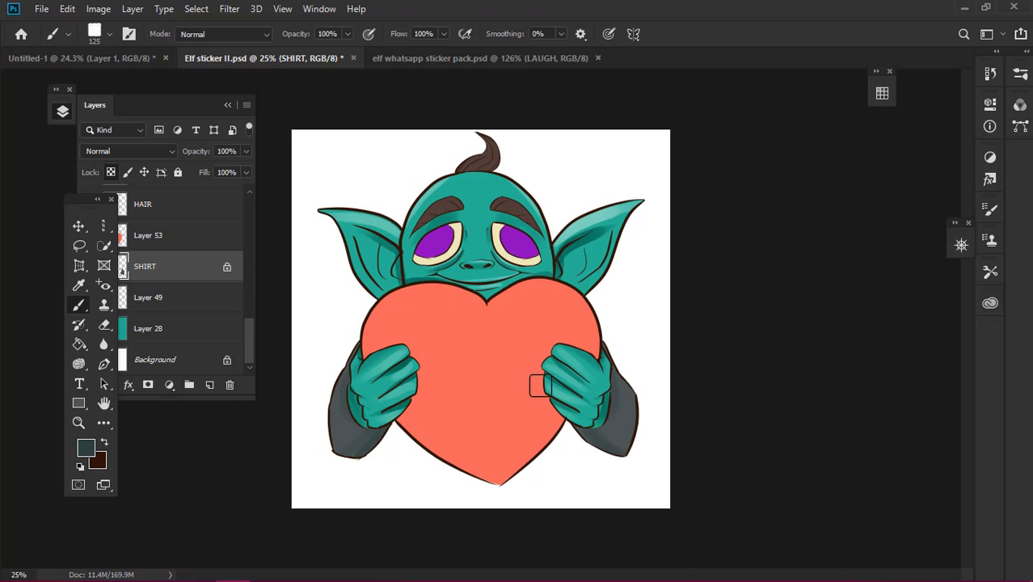
# Switch the foreground to a lighter grey, then select the heart's Layer 53 with Move
pyautogui.click(86, 447)
pyautogui.click(479, 443)
pyautogui.click(728, 247)
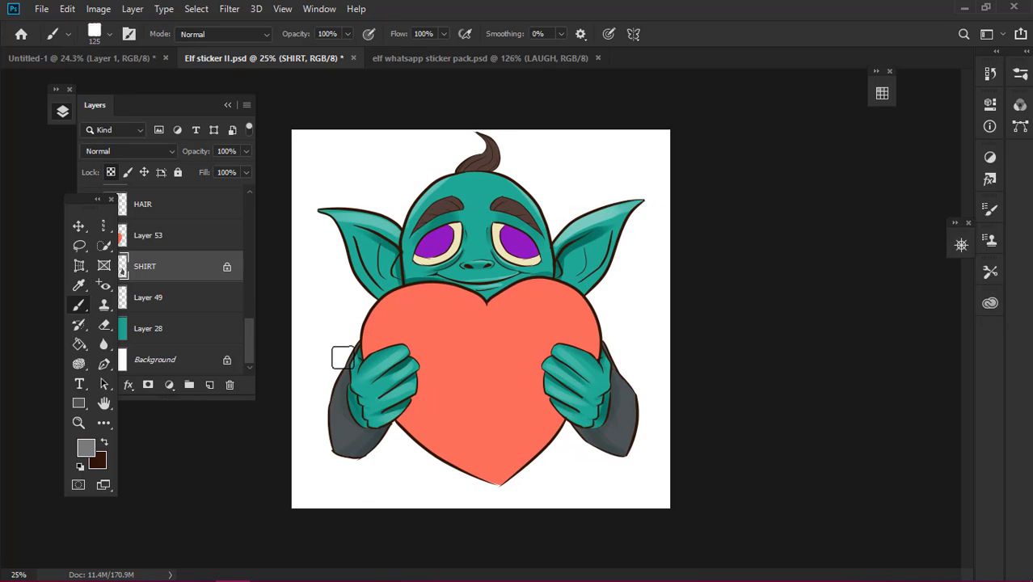
pyautogui.press('v')
pyautogui.click(468, 360)
pyautogui.moveTo(104, 199); pyautogui.dragTo(61, 218)
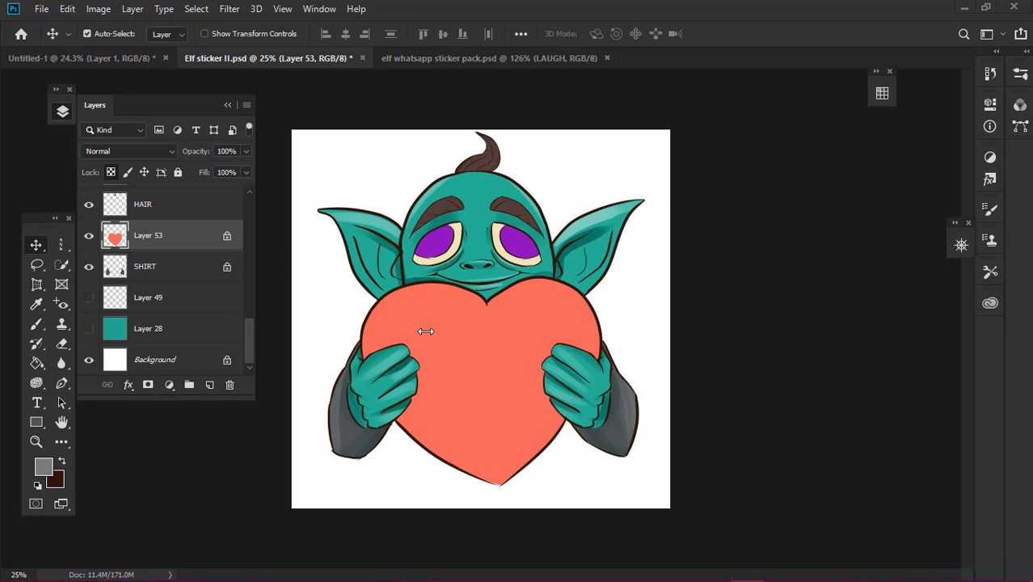
# Shade the heart's lower-right edge and upper-left lobe with a dark red
pyautogui.press('i')
pyautogui.click(452, 363)
pyautogui.click(44, 466)
pyautogui.click(767, 340)
pyautogui.click(934, 233)
pyautogui.press('b')
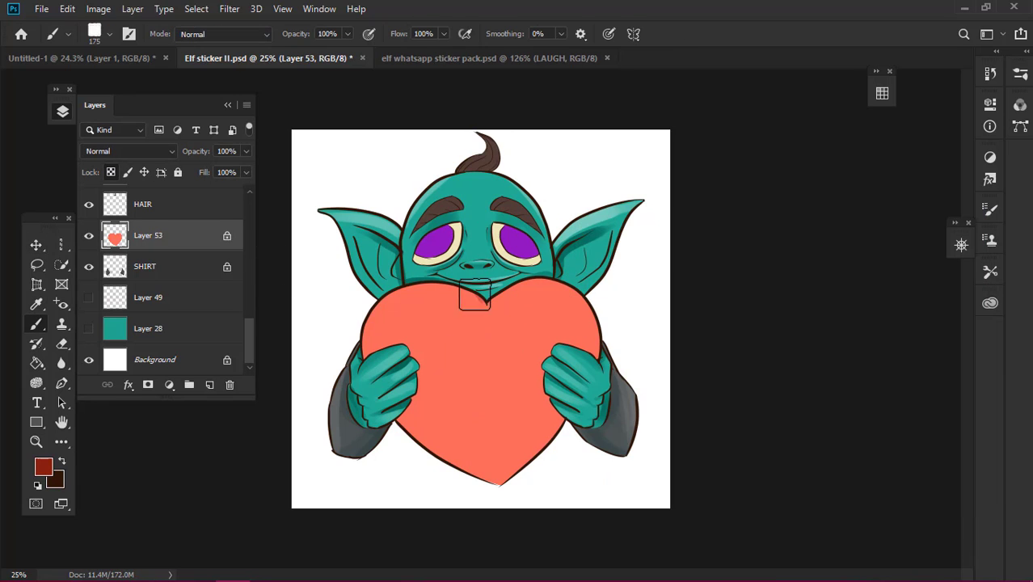
pyautogui.moveTo(602, 347); pyautogui.dragTo(494, 483)
pyautogui.moveTo(380, 301); pyautogui.dragTo(398, 364)
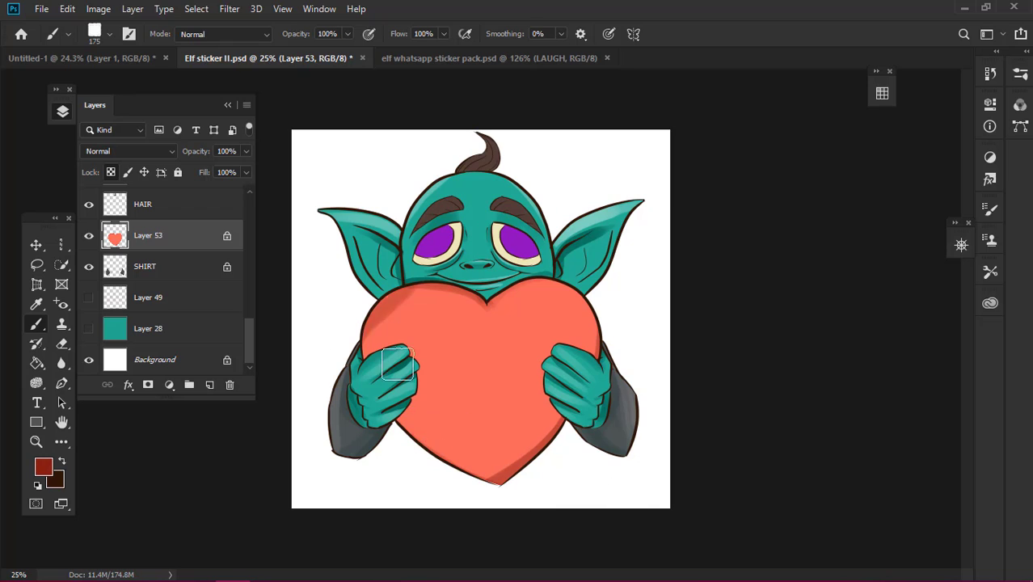
# Lighten the heart's upper lobes with salmon using a soft round brush at size 175
pyautogui.rightClick(439, 282)
pyautogui.click(482, 186)
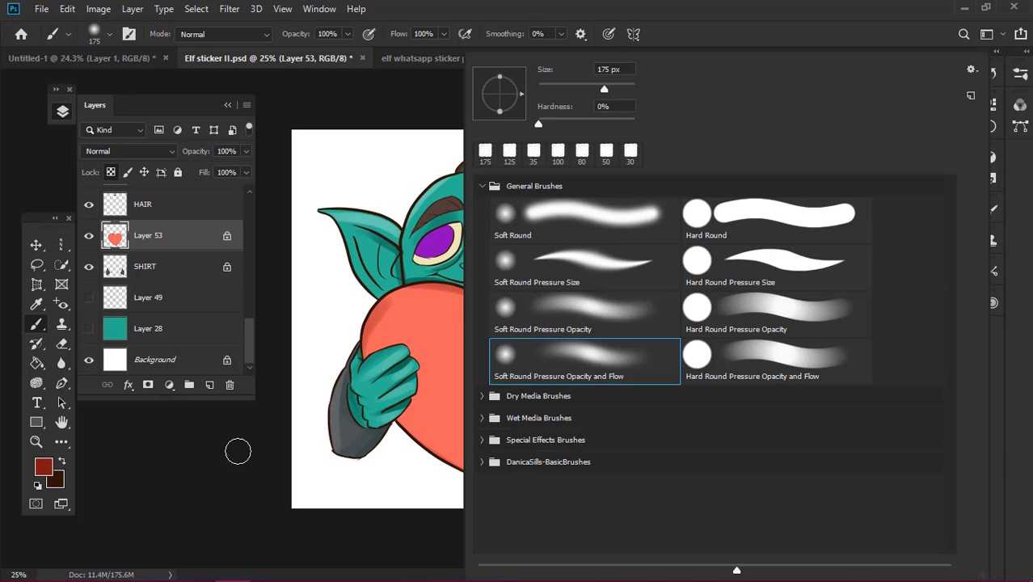
pyautogui.click(238, 451)
pyautogui.press(']')
pyautogui.press(']')
pyautogui.press(']')
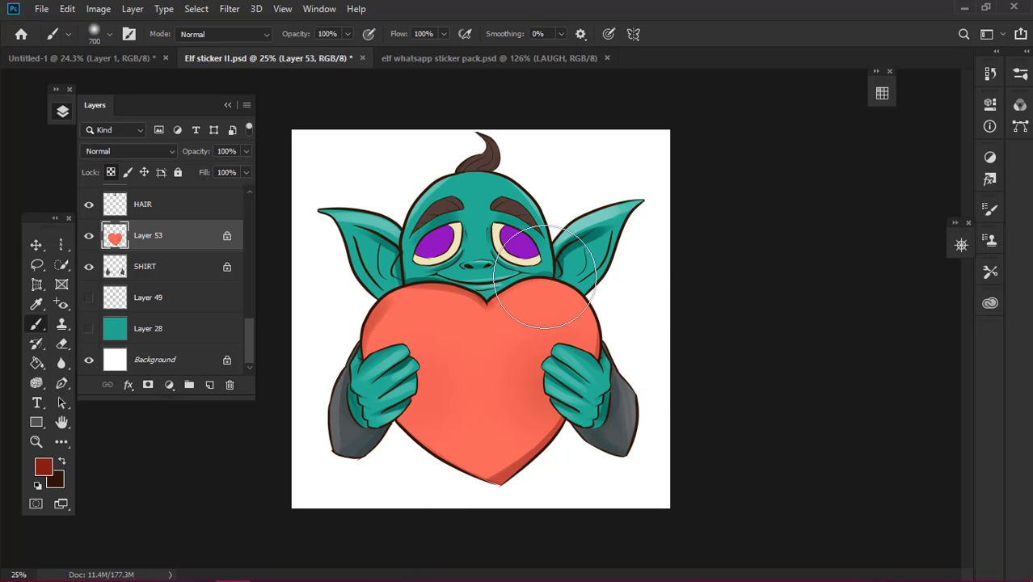
pyautogui.click(43, 466)
pyautogui.click(618, 270)
pyautogui.click(932, 232)
pyautogui.press('[')
pyautogui.press('[')
pyautogui.press('[')
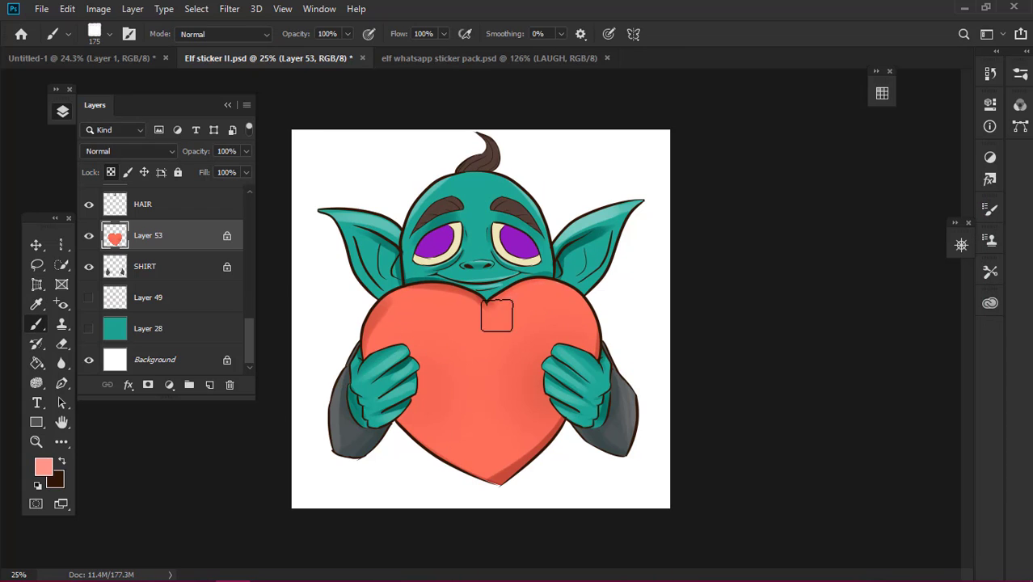
pyautogui.moveTo(496, 315)
pyautogui.mouseDown()
pyautogui.moveTo(403, 323)
pyautogui.moveTo(415, 396)
pyautogui.mouseUp()
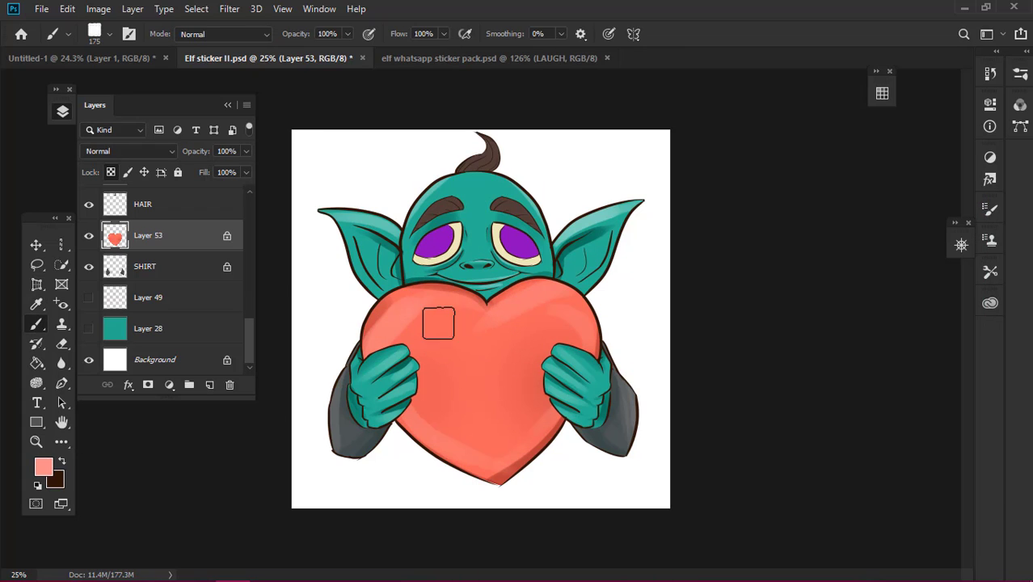
# Brighten the heart from its left lobe to the top with pale pink
pyautogui.rightClick(420, 320)
pyautogui.click(43, 467)
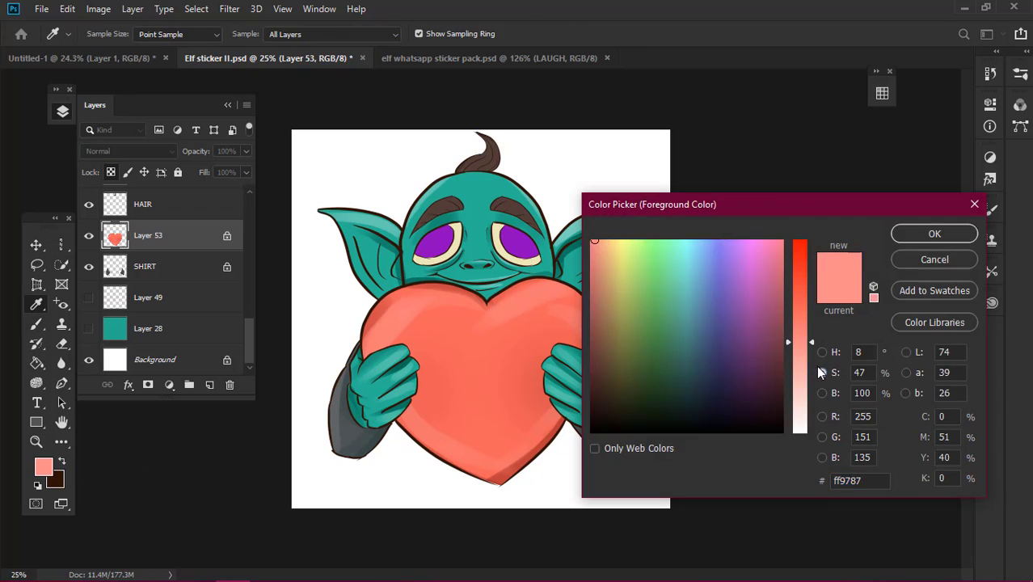
pyautogui.click(606, 259)
pyautogui.click(931, 231)
pyautogui.moveTo(401, 320); pyautogui.dragTo(486, 308)
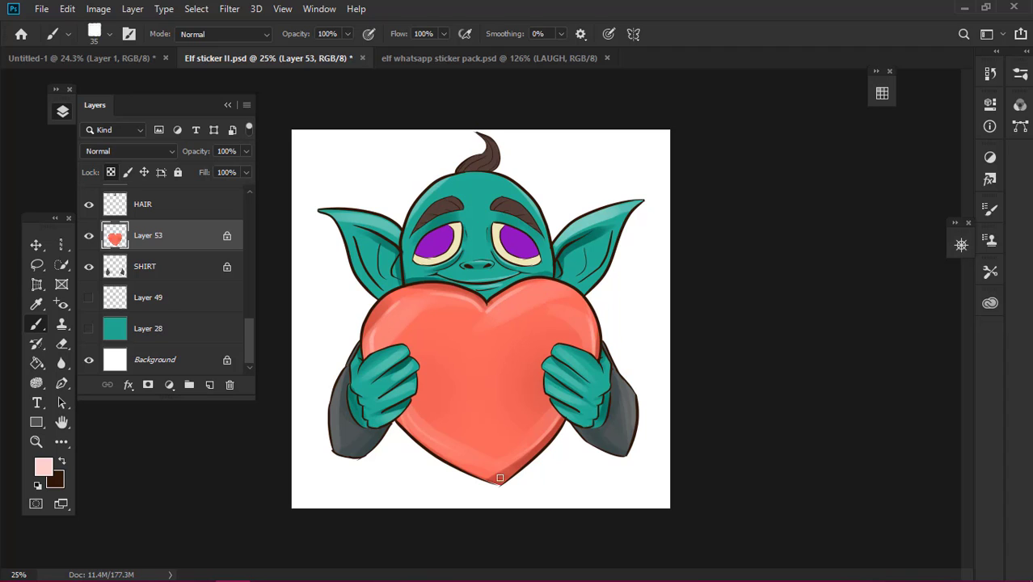
# Set white as the paint colour with a size-10 brush, then zoom in on the elf's face
pyautogui.keyDown('alt'); pyautogui.click(502, 280); pyautogui.keyUp('alt')
pyautogui.press(']')
pyautogui.press(']')
pyautogui.press(']')
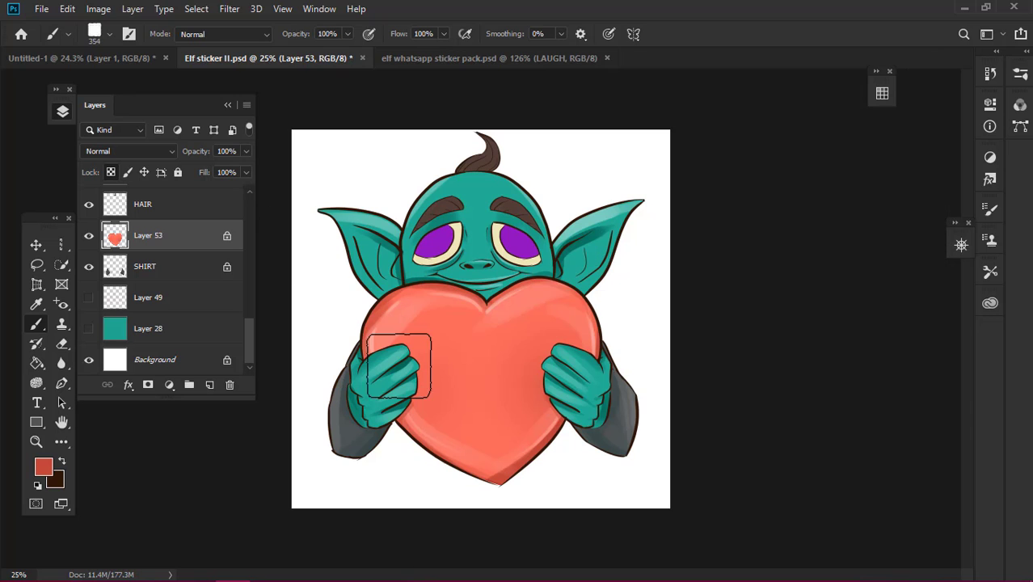
pyautogui.keyDown('alt'); pyautogui.click(455, 367); pyautogui.keyUp('alt')
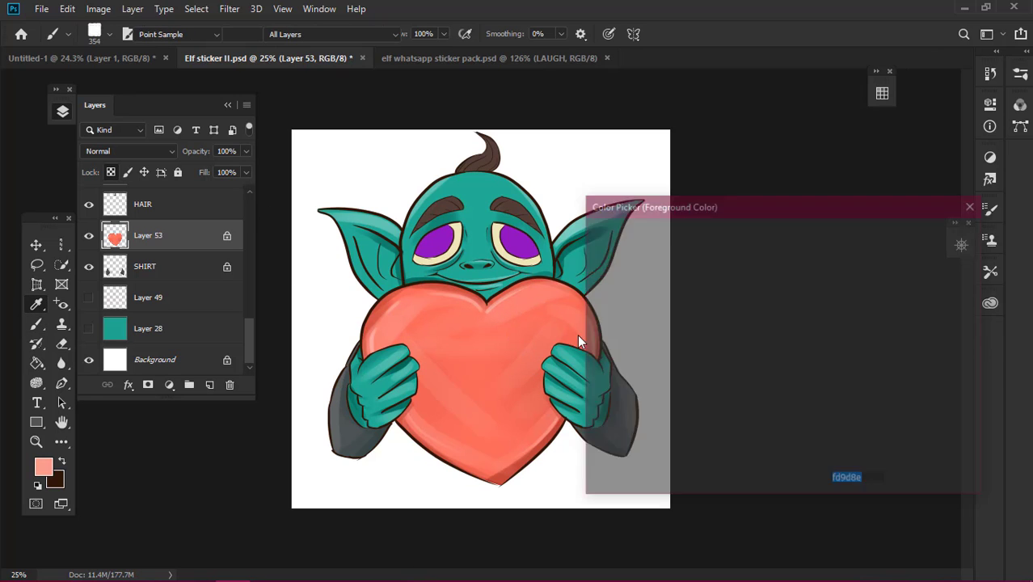
pyautogui.click(814, 371)
pyautogui.press('Return')
pyautogui.press('[')
pyautogui.press('[')
pyautogui.press('[')
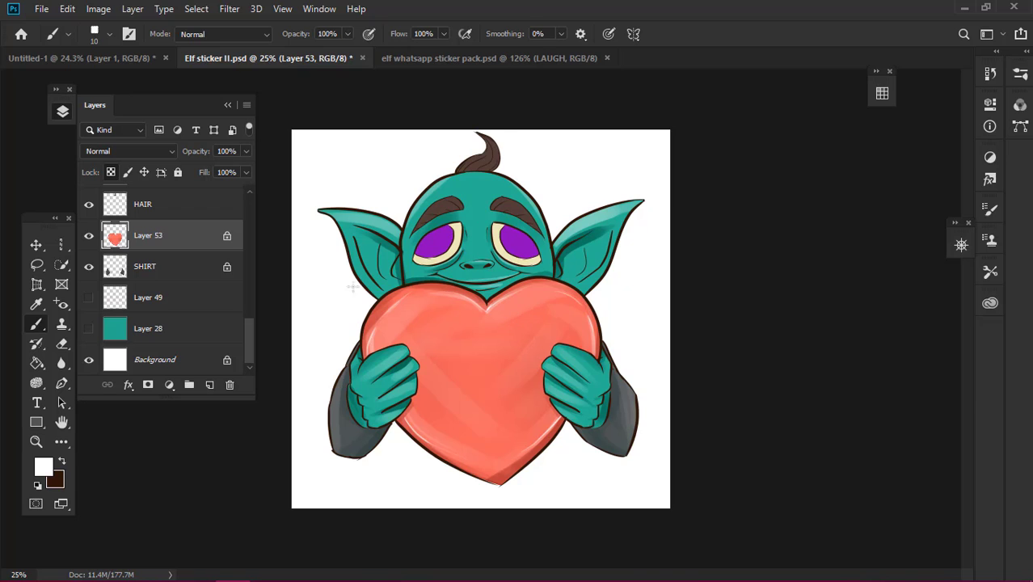
pyautogui.moveTo(353, 287); pyautogui.dragTo(346, 303)
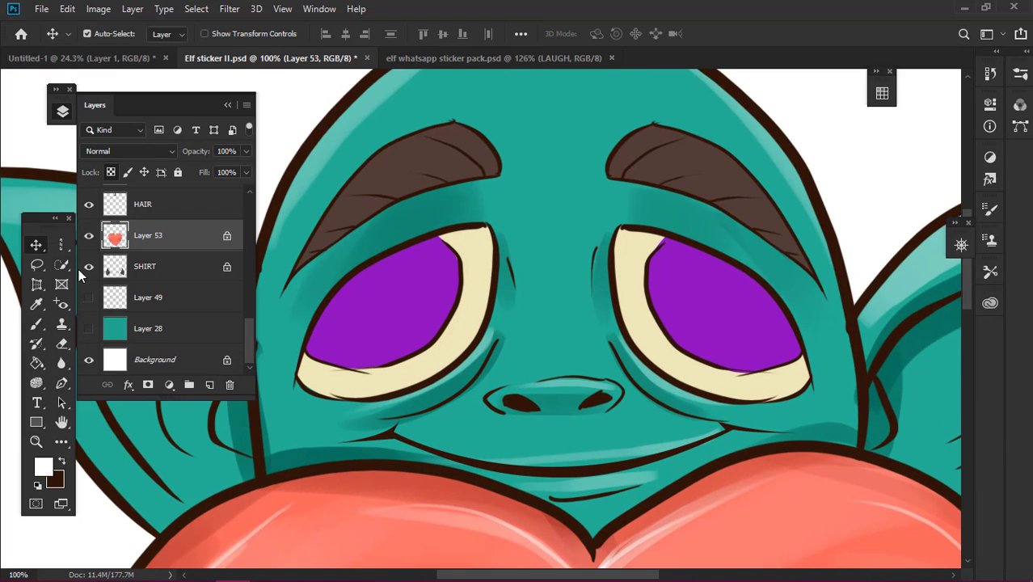
# Paint deep purple shading into both irises on the IRIS layer
pyautogui.click(357, 388)
pyautogui.click(43, 466)
pyautogui.moveTo(799, 375); pyautogui.dragTo(790, 337)
pyautogui.write('941cc4')
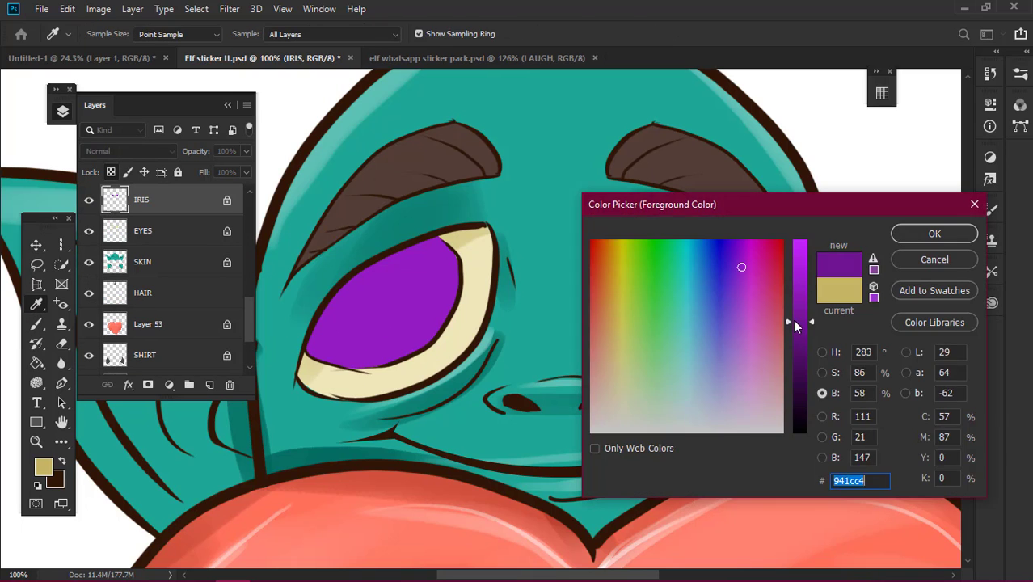
pyautogui.press('Return')
pyautogui.press('b')
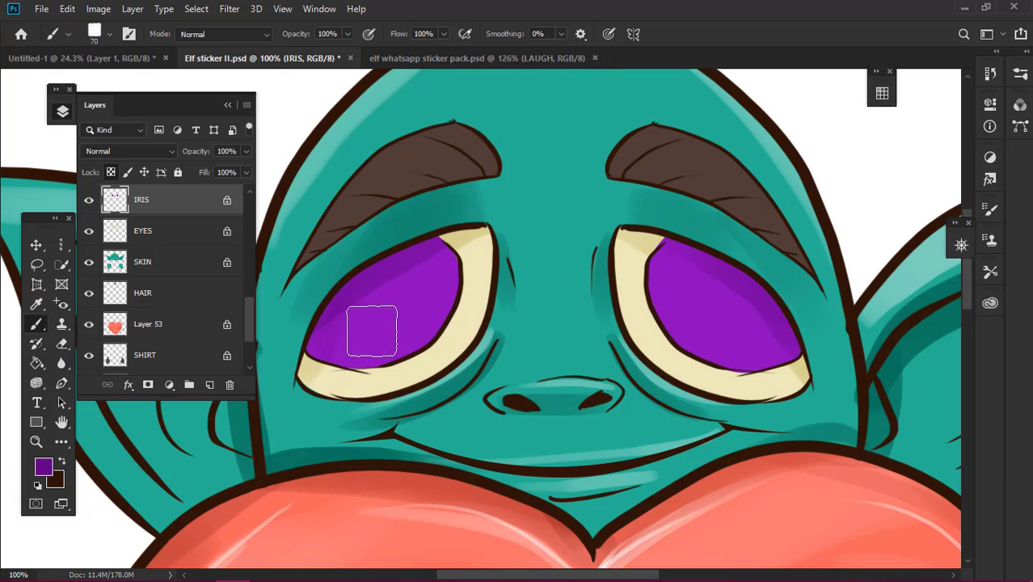
pyautogui.moveTo(372, 332); pyautogui.dragTo(362, 305)
pyautogui.moveTo(715, 320); pyautogui.dragTo(703, 295)
pyautogui.press('z')
pyautogui.moveTo(452, 267); pyautogui.dragTo(411, 265)
pyautogui.scroll(4, 246, 275)
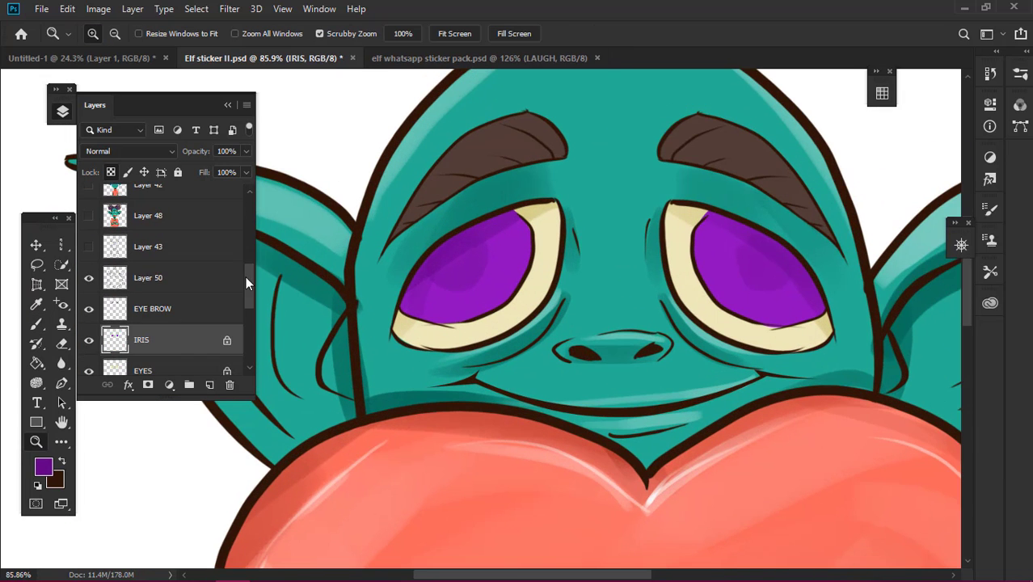
# Paint white highlight dots in both irises on a new layer
pyautogui.click(162, 277)
pyautogui.hotkey('ctrl', 'shift', 'alt', 'n')
pyautogui.click(43, 466)
pyautogui.press('Return')
pyautogui.press('b')
pyautogui.rightClick(397, 288)
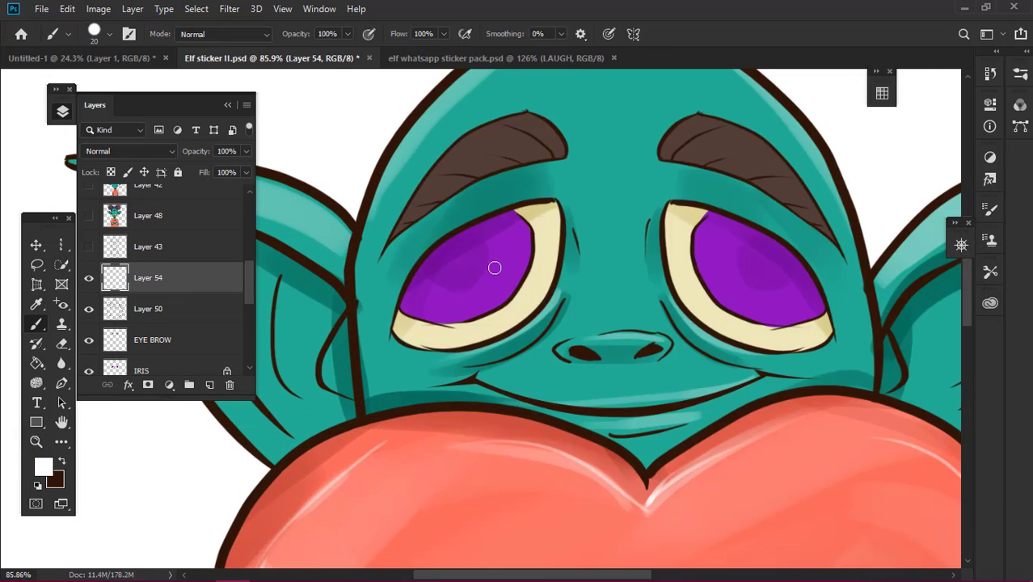
pyautogui.moveTo(494, 267); pyautogui.dragTo(485, 254)
pyautogui.press(']')
pyautogui.moveTo(722, 247); pyautogui.dragTo(737, 255)
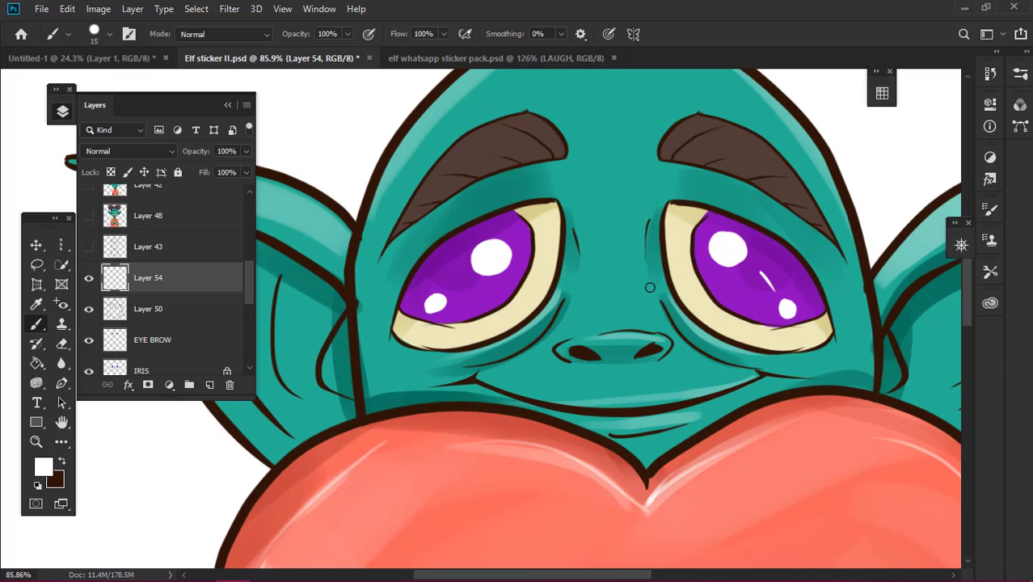
pyautogui.hotkey('ctrl', '0')
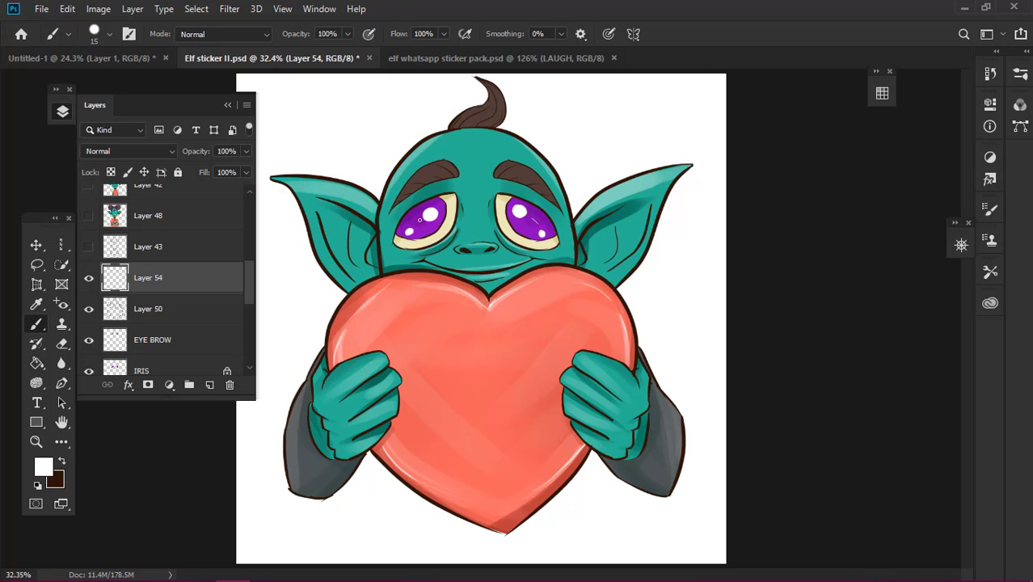
# Choose light purple with a size-10 brush on the IRIS layer and zoom into the left eye
pyautogui.click(44, 466)
pyautogui.click(789, 284)
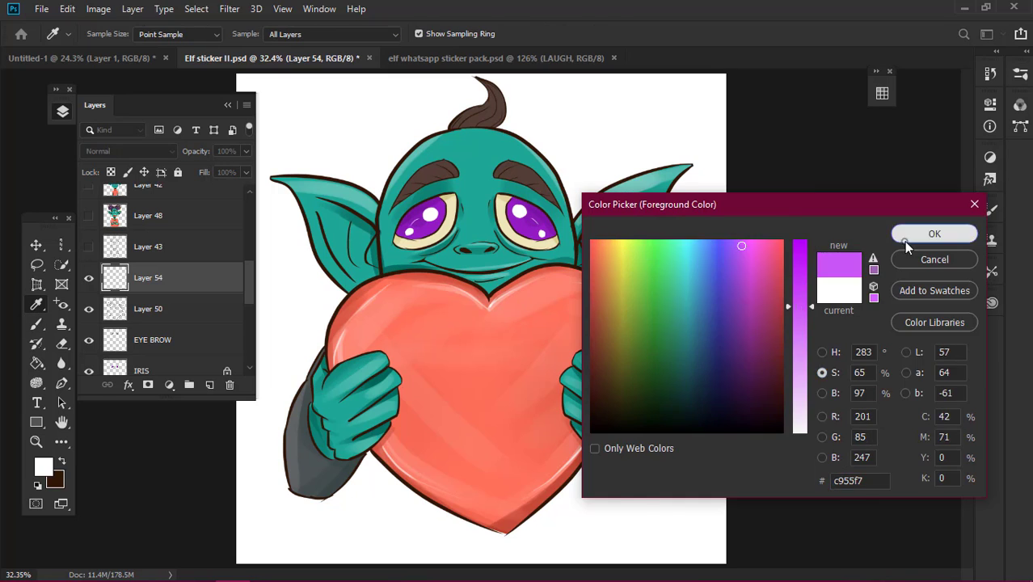
pyautogui.click(922, 232)
pyautogui.press('[')
pyautogui.keyDown('ctrl'); pyautogui.click(413, 212); pyautogui.keyUp('ctrl')
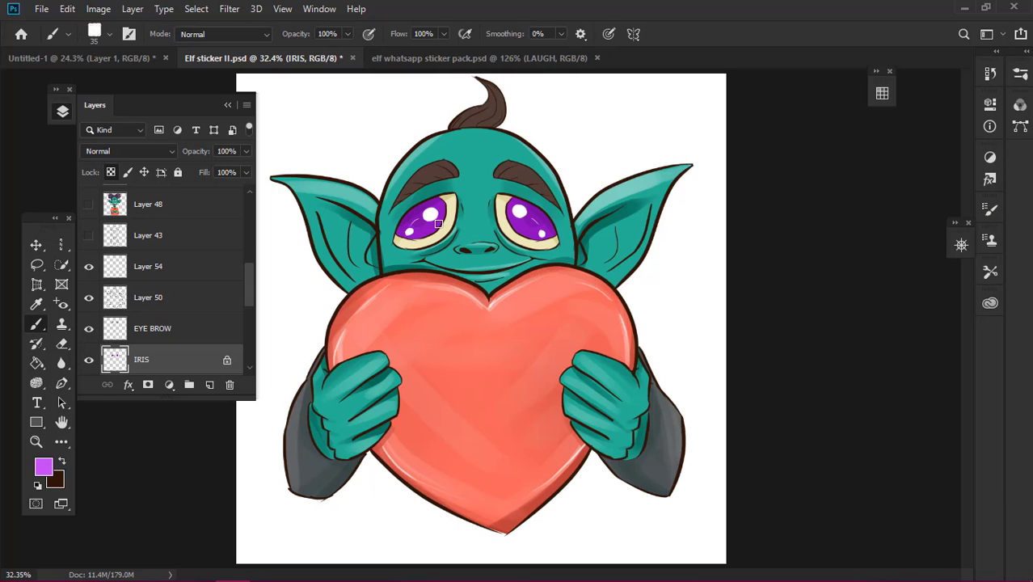
pyautogui.press('z')
pyautogui.moveTo(424, 198); pyautogui.dragTo(485, 197)
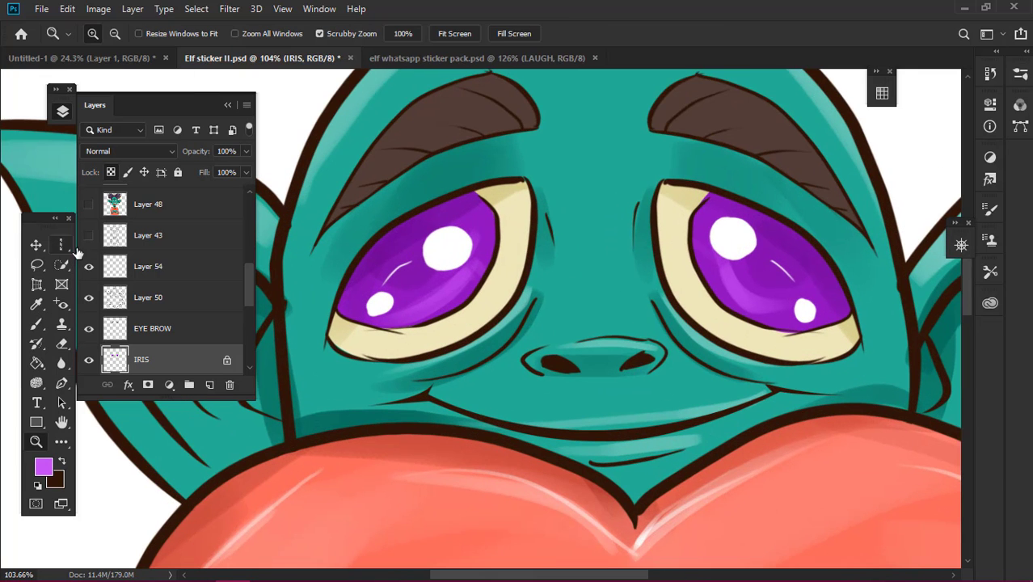
# On a new layer, fill a Pen-traced selection of the left iris with white
pyautogui.hotkey('ctrl', 'shift', 'alt', 'n')
pyautogui.press('p')
pyautogui.click(429, 328)
pyautogui.click(340, 315)
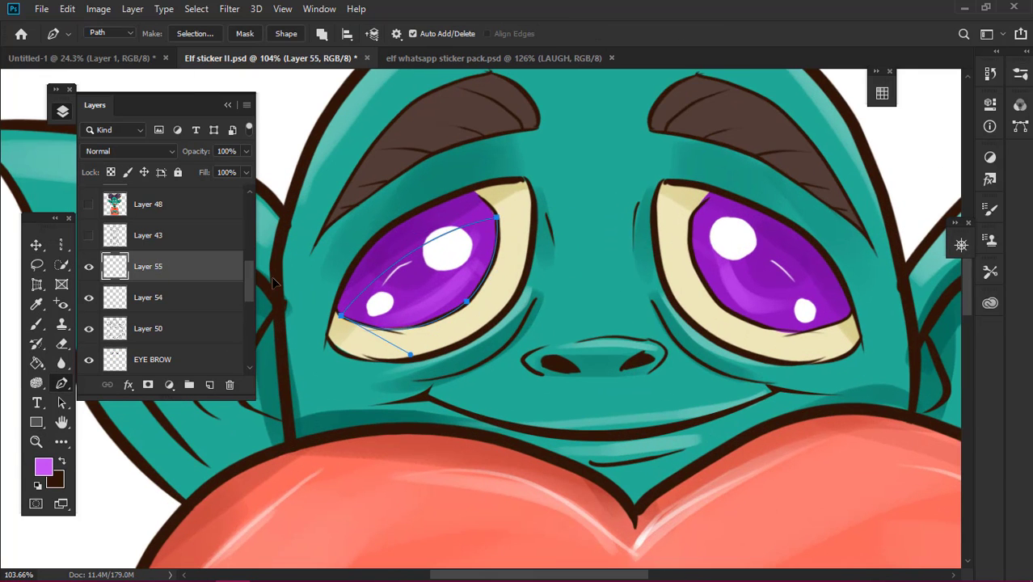
pyautogui.hotkey('ctrl', 'Return')
pyautogui.click(43, 466)
pyautogui.press('g')
pyautogui.click(436, 267)
# Duplicate the white eye shape onto the right eye and flip it horizontally
pyautogui.hotkey('ctrl', '-')
pyautogui.hotkey('ctrl', '-')
pyautogui.press('v')
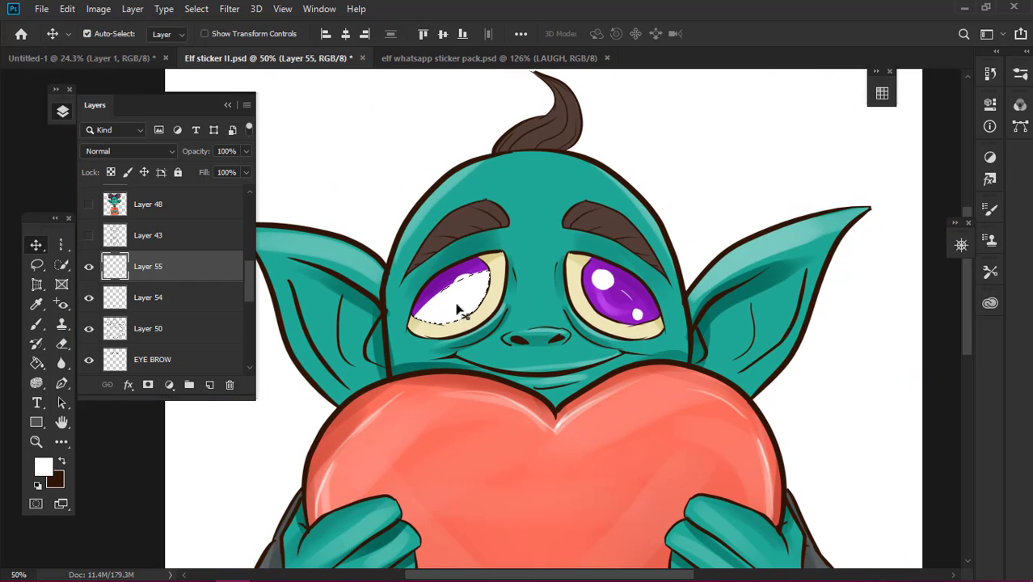
pyautogui.moveTo(461, 295); pyautogui.dragTo(612, 305)
pyautogui.hotkey('ctrl', 't')
pyautogui.rightClick(613, 305)
pyautogui.click(670, 490)
pyautogui.press('Return')
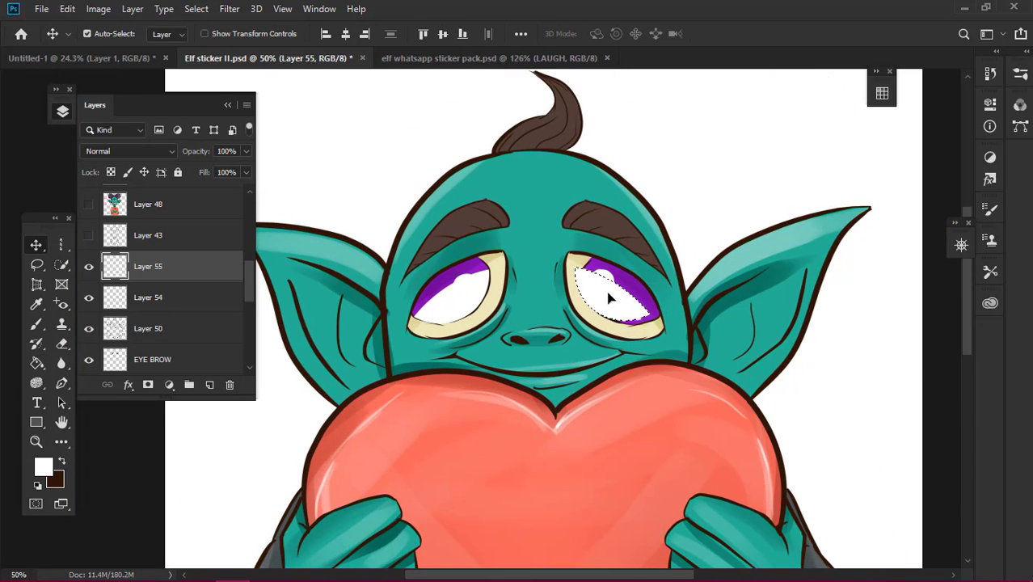
# Erase both white shapes down to curved sparkle highlights on the irises
pyautogui.press('e')
pyautogui.rightClick(308, 157)
pyautogui.moveTo(440, 93); pyautogui.dragTo(517, 93)
pyautogui.press('Return')
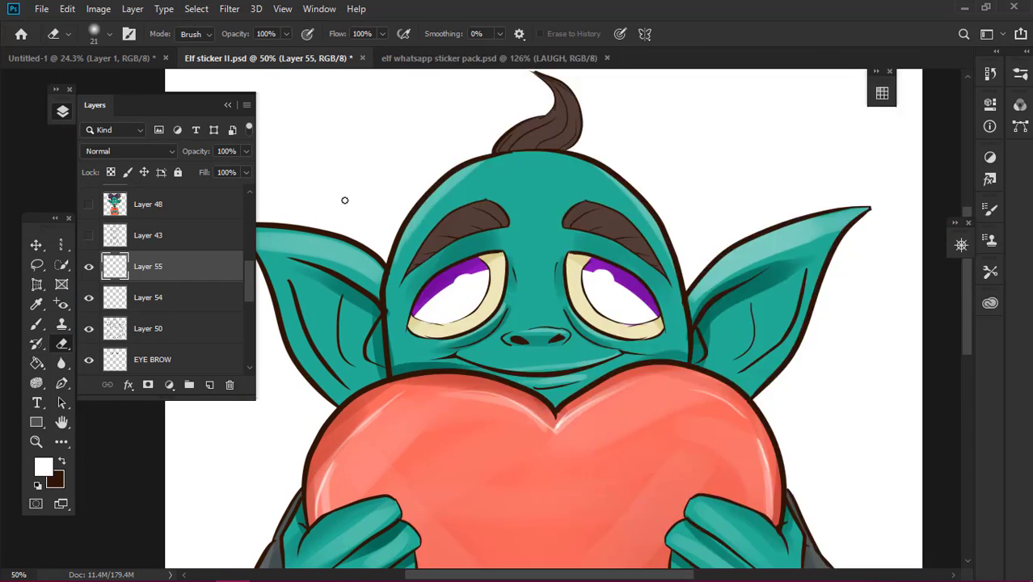
pyautogui.moveTo(429, 315); pyautogui.dragTo(477, 275)
pyautogui.moveTo(646, 315)
pyautogui.mouseDown()
pyautogui.moveTo(565, 303)
pyautogui.moveTo(623, 311)
pyautogui.mouseUp()
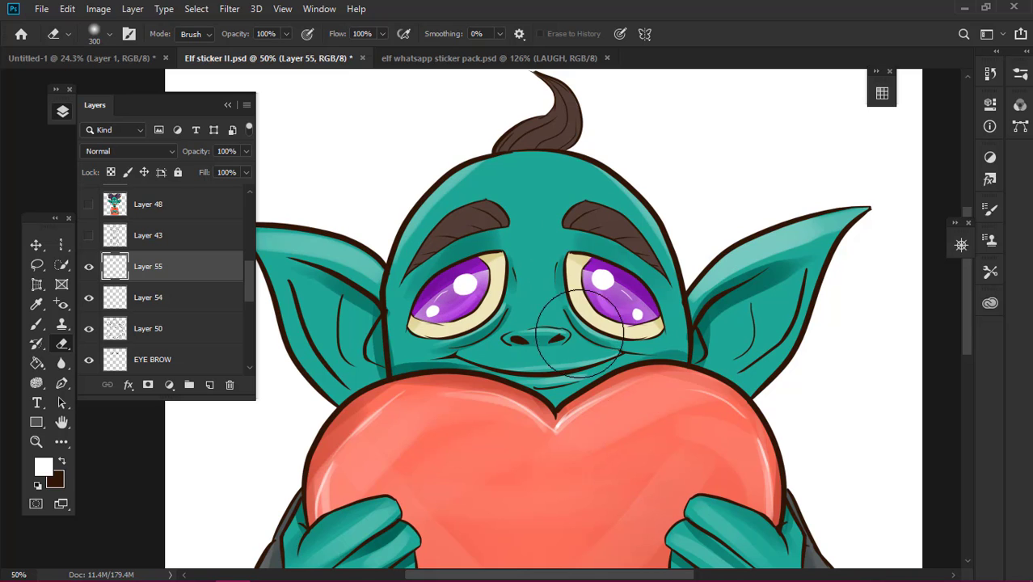
pyautogui.press('v')
pyautogui.hotkey('ctrl', '0')
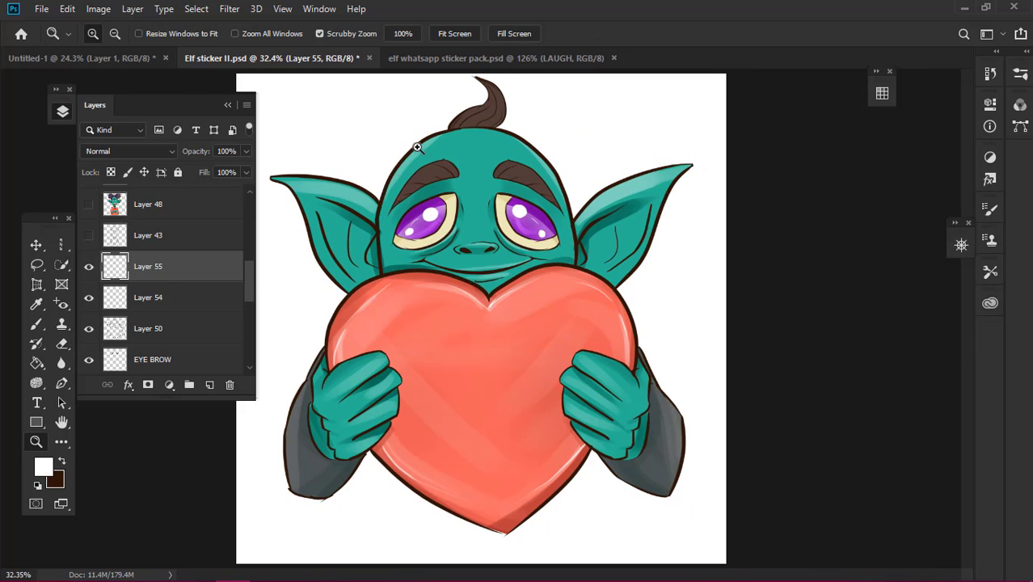
# Shade the eyebrows on the EYE BROW layer with dark and lighter brown at brush size 70
pyautogui.moveTo(340, 291); pyautogui.dragTo(364, 289)
pyautogui.click(352, 289)
pyautogui.press('i')
pyautogui.click(44, 466)
pyautogui.click(931, 230)
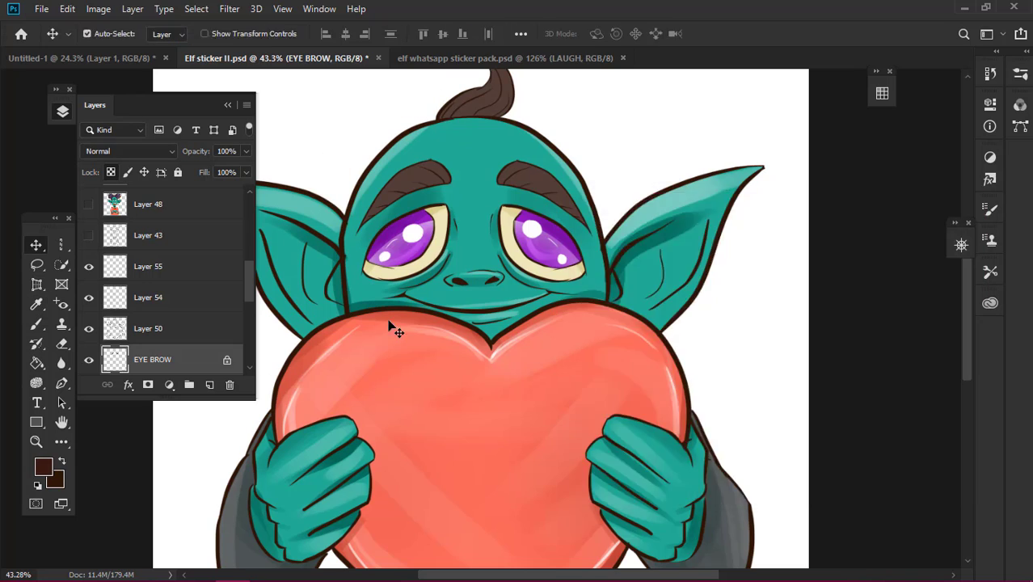
pyautogui.press('b')
pyautogui.press(']')
pyautogui.press(']')
pyautogui.press(']')
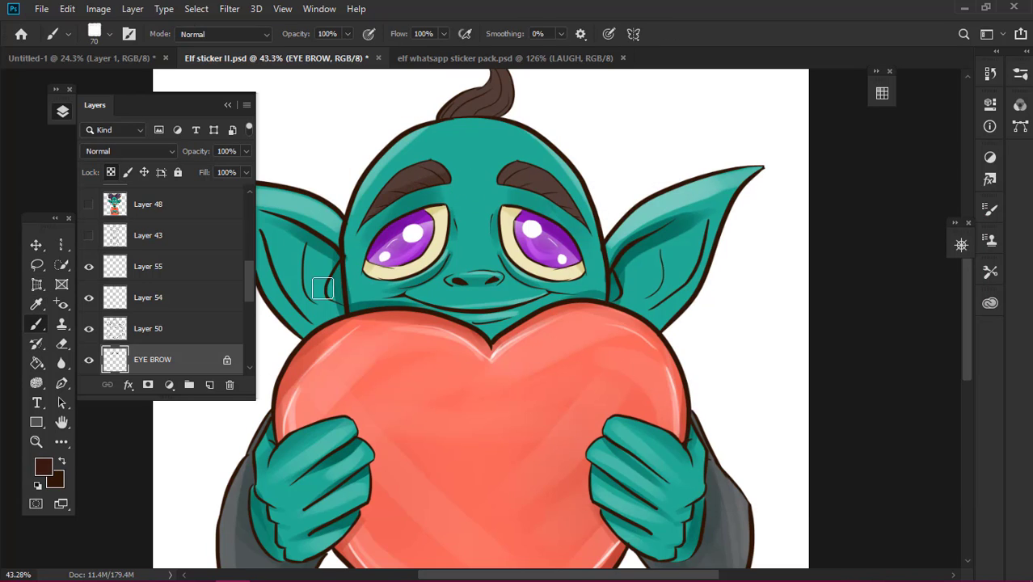
pyautogui.click(44, 466)
pyautogui.click(931, 230)
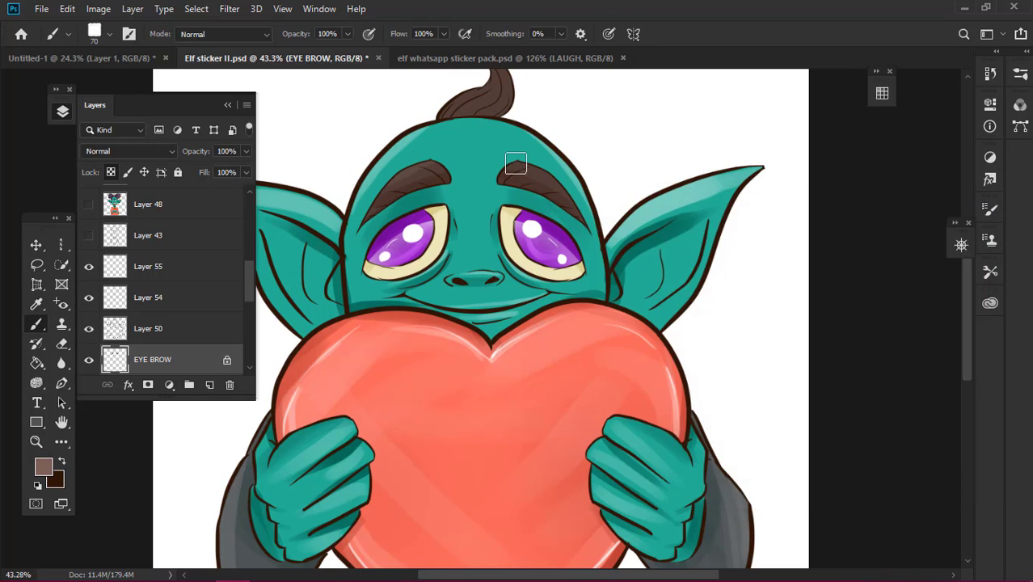
pyautogui.press('v')
# Shade the hair tuft on the HAIR layer with sampled browns, then save the file
pyautogui.hotkey('alt', '[')
pyautogui.hotkey('alt', '[')
pyautogui.hotkey('alt', '[')
pyautogui.press('b')
pyautogui.keyDown('alt'); pyautogui.click(432, 277); pyautogui.keyUp('alt')
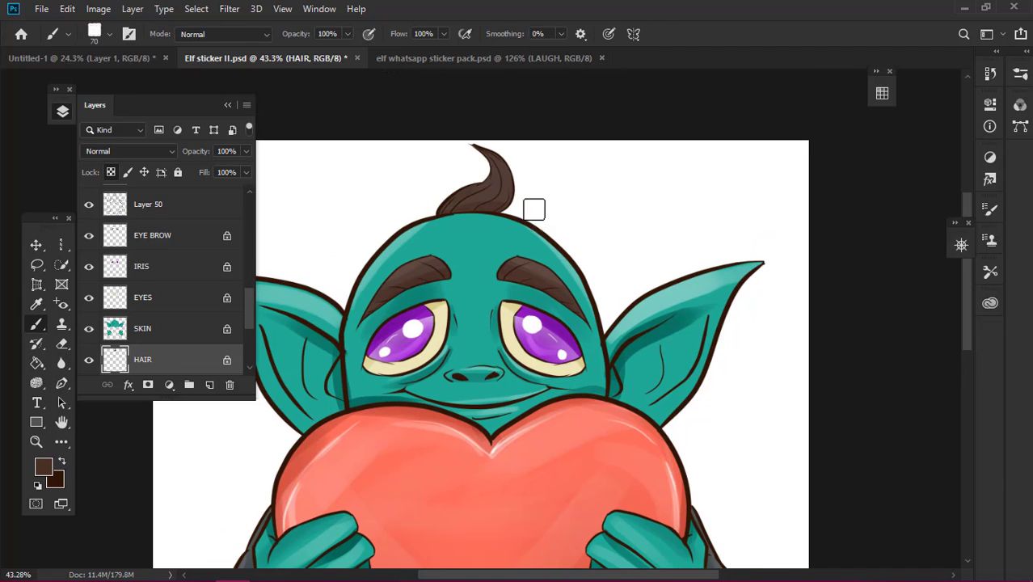
pyautogui.keyDown('alt'); pyautogui.click(421, 228); pyautogui.keyUp('alt')
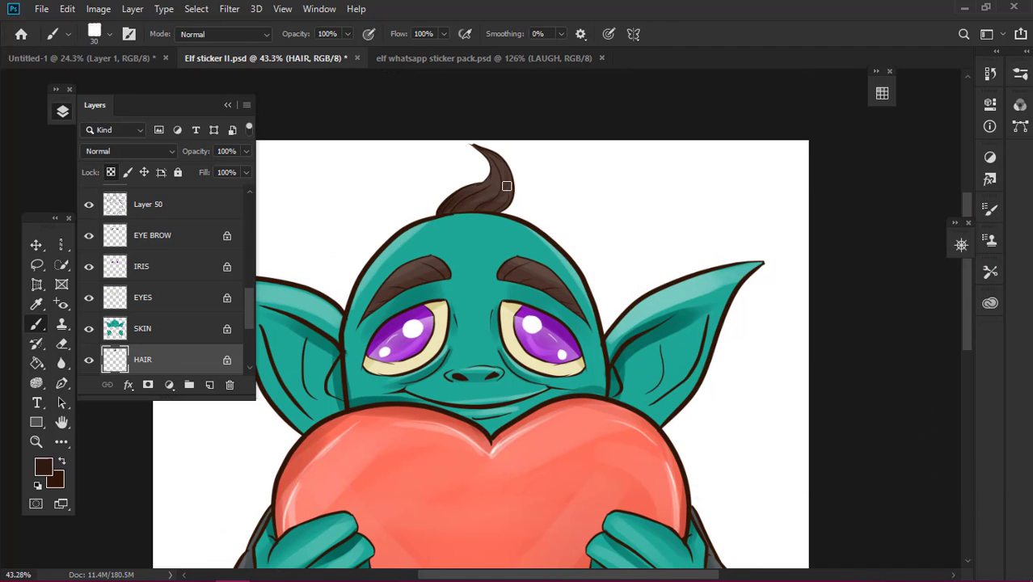
pyautogui.click(44, 466)
pyautogui.click(931, 231)
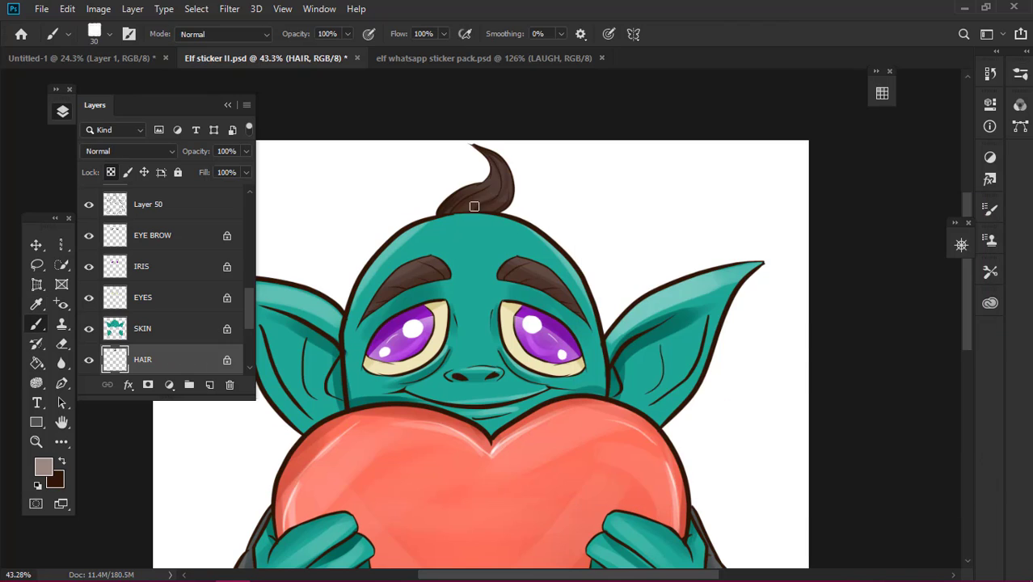
pyautogui.hotkey('ctrl', '0')
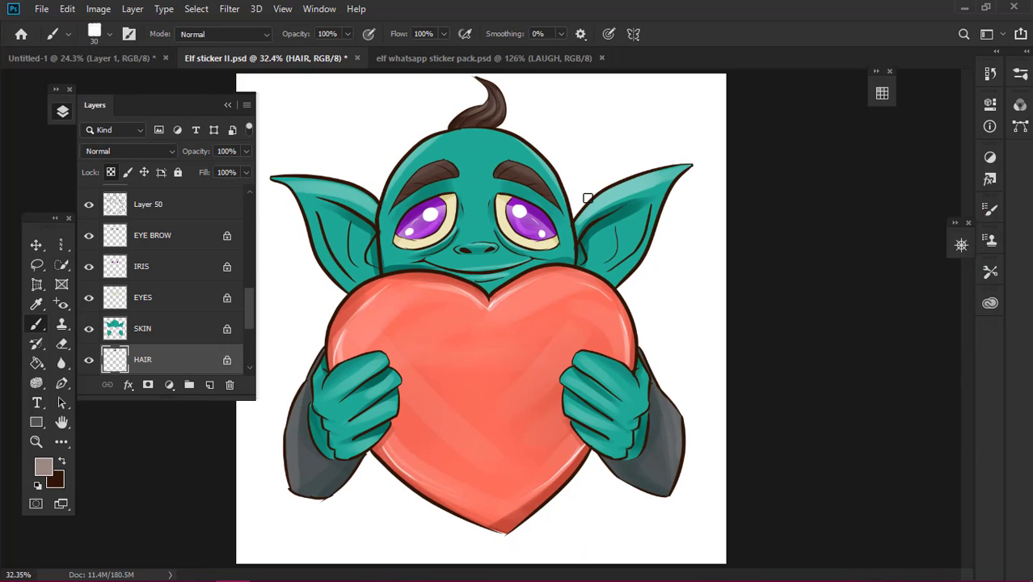
pyautogui.press('v')
pyautogui.hotkey('ctrl', 's')
pyautogui.hotkey('alt', '[')
# Pen-trace the heart's right half into a selection and set the foreground to white (ffffff)
pyautogui.press('p')
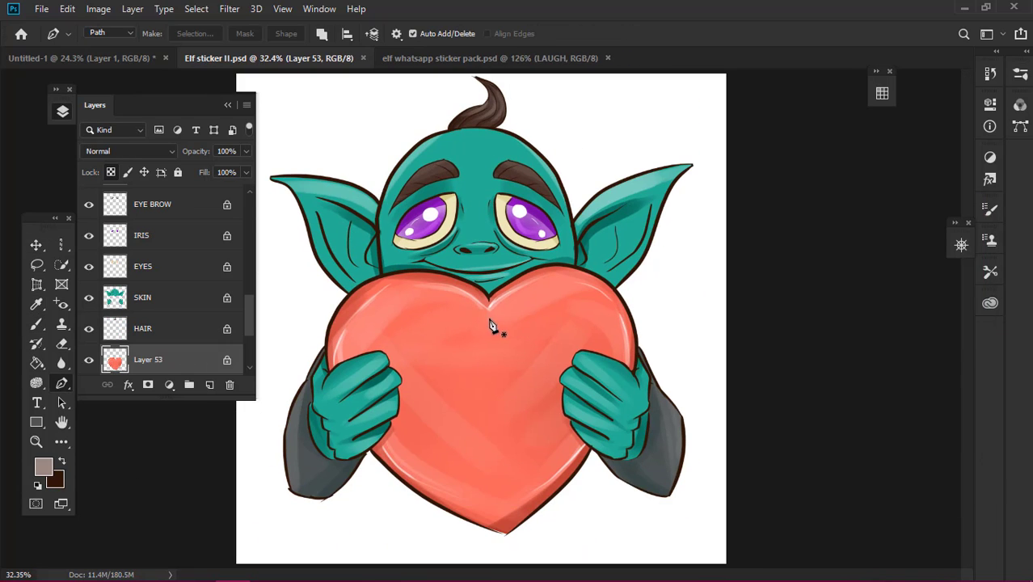
pyautogui.click(492, 326)
pyautogui.moveTo(500, 527); pyautogui.dragTo(497, 546)
pyautogui.moveTo(591, 339); pyautogui.dragTo(541, 293)
pyautogui.hotkey('ctrl', 'Return')
pyautogui.press('i')
pyautogui.click(43, 466)
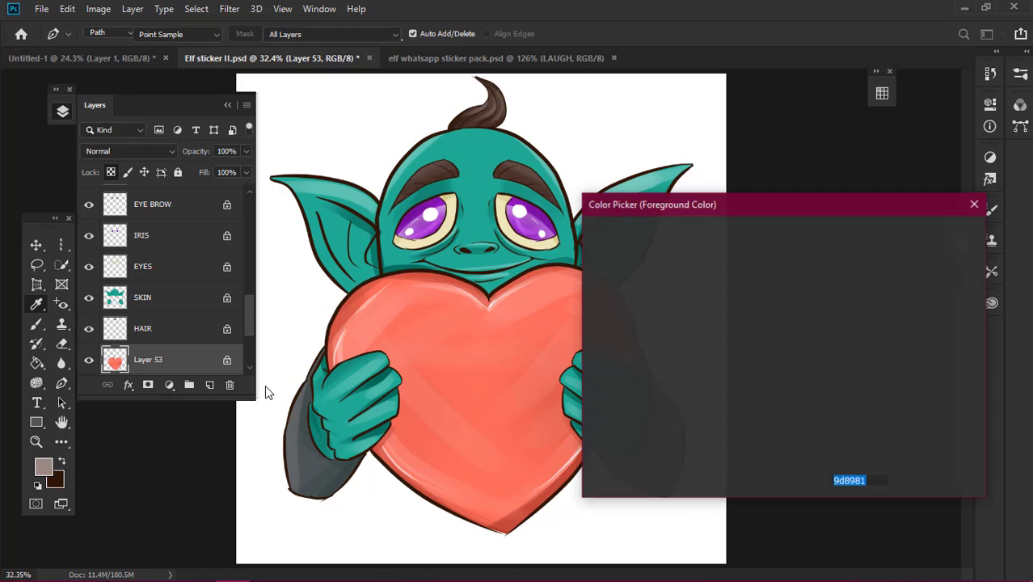
pyautogui.write('ffffff')
pyautogui.press('Return')
# Fill the heart selection with white on a new layer instead of the original
pyautogui.press('g')
pyautogui.hotkey('alt', 'BackSpace')
pyautogui.hotkey('ctrl', 'z')
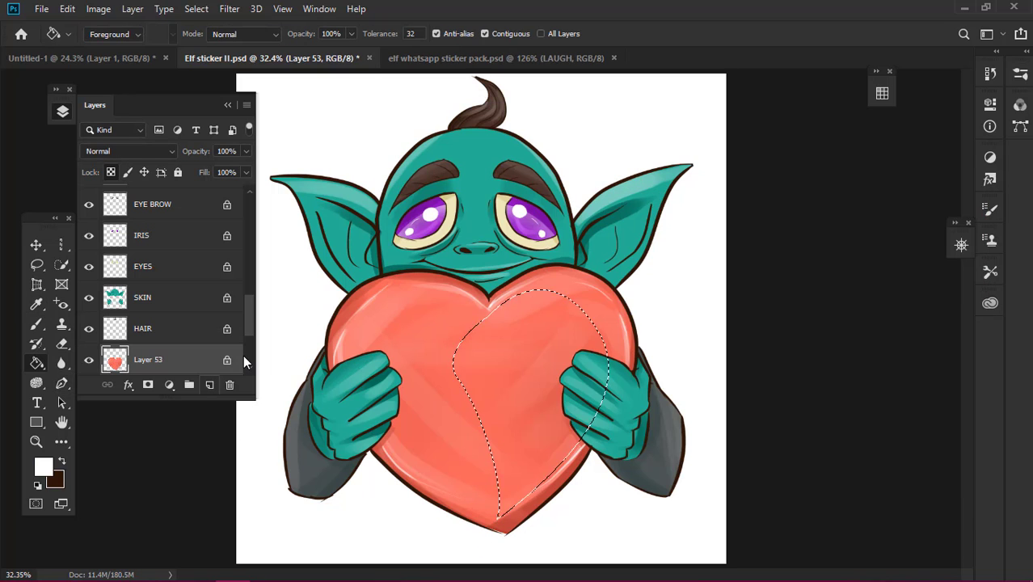
pyautogui.hotkey('ctrl', 'shift', 'alt', 'n')
pyautogui.hotkey('alt', 'BackSpace')
pyautogui.hotkey('ctrl', 'd')
# Erase part of the white fill and reposition it as a soft highlight on the heart
pyautogui.press('e')
pyautogui.hotkey('ctrl', '-')
pyautogui.hotkey('ctrl', '-')
pyautogui.moveTo(484, 342)
pyautogui.mouseDown()
pyautogui.moveTo(457, 349)
pyautogui.moveTo(503, 351)
pyautogui.moveTo(530, 411)
pyautogui.mouseUp()
pyautogui.hotkey('ctrl', '+')
pyautogui.hotkey('ctrl', '+')
pyautogui.press('v')
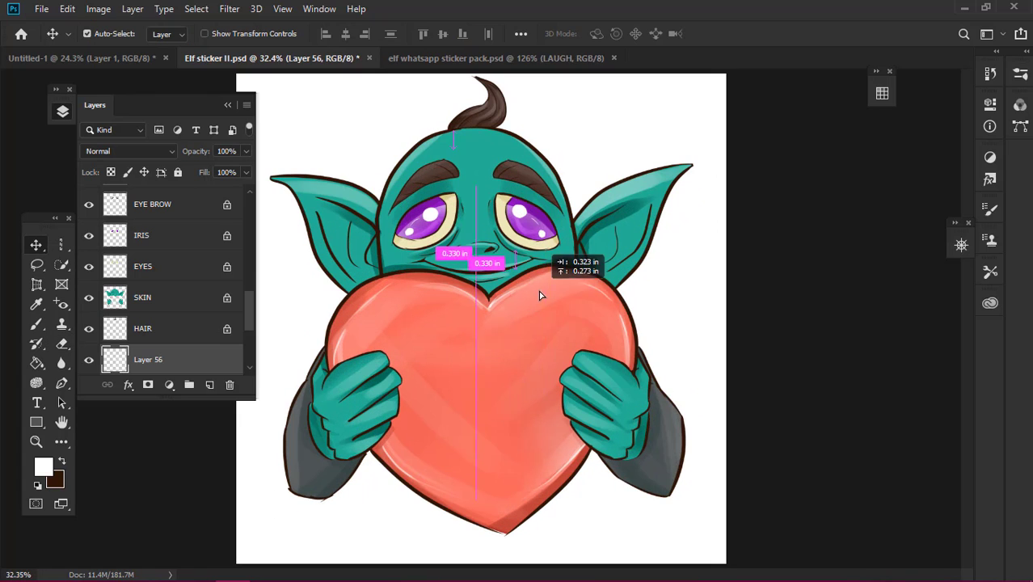
pyautogui.moveTo(540, 295); pyautogui.dragTo(522, 281)
# Select Layer 50 in the Layers panel to rename it 'outline'
pyautogui.scroll(2, 254, 293)
pyautogui.scroll(2, 93, 283)
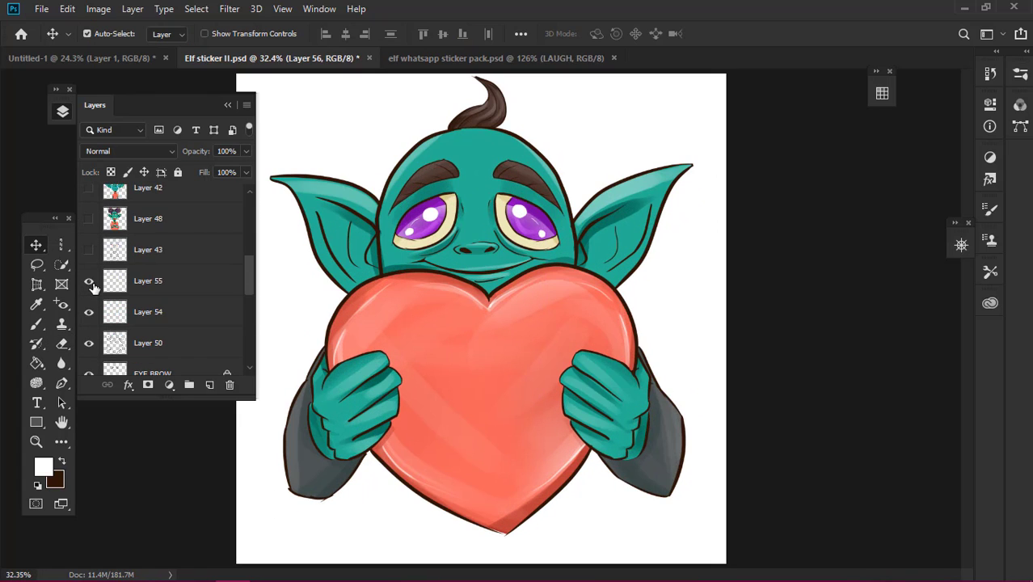
pyautogui.scroll(-1, 92, 295)
pyautogui.click(194, 299)
pyautogui.write('outlinr')
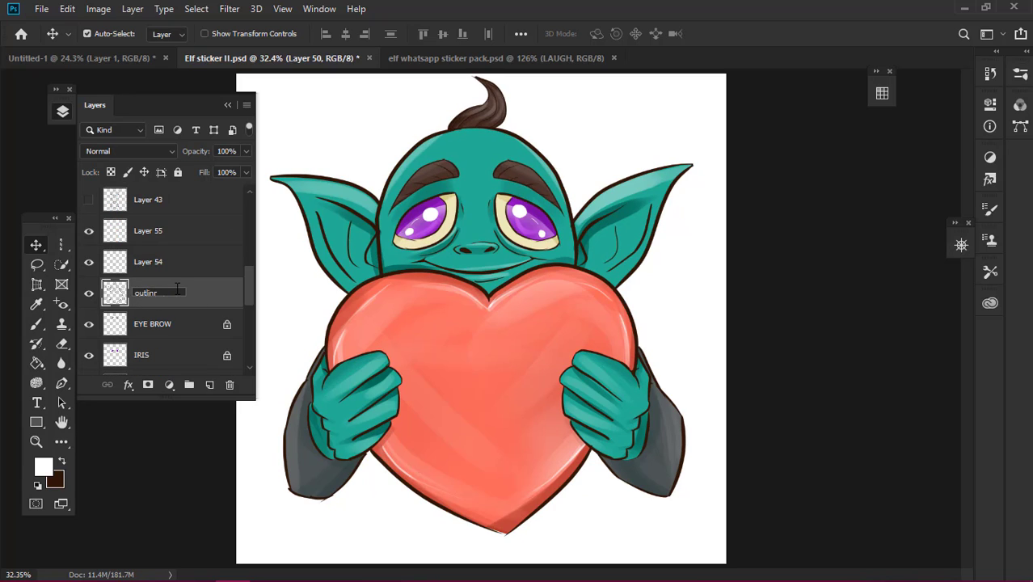
# Name the line-art layer 'outline' and pick a 45 px hard brush from the DanicaSills set
pyautogui.press('Return')
pyautogui.scroll(2, 249, 279)
pyautogui.press('b')
pyautogui.rightClick(379, 186)
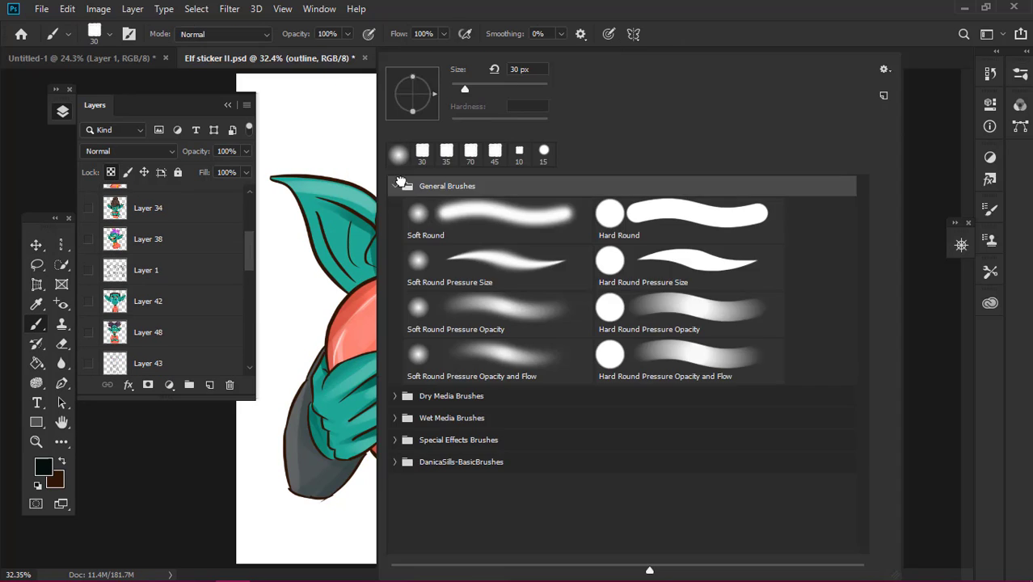
pyautogui.click(398, 185)
pyautogui.click(395, 263)
pyautogui.doubleClick(441, 363)
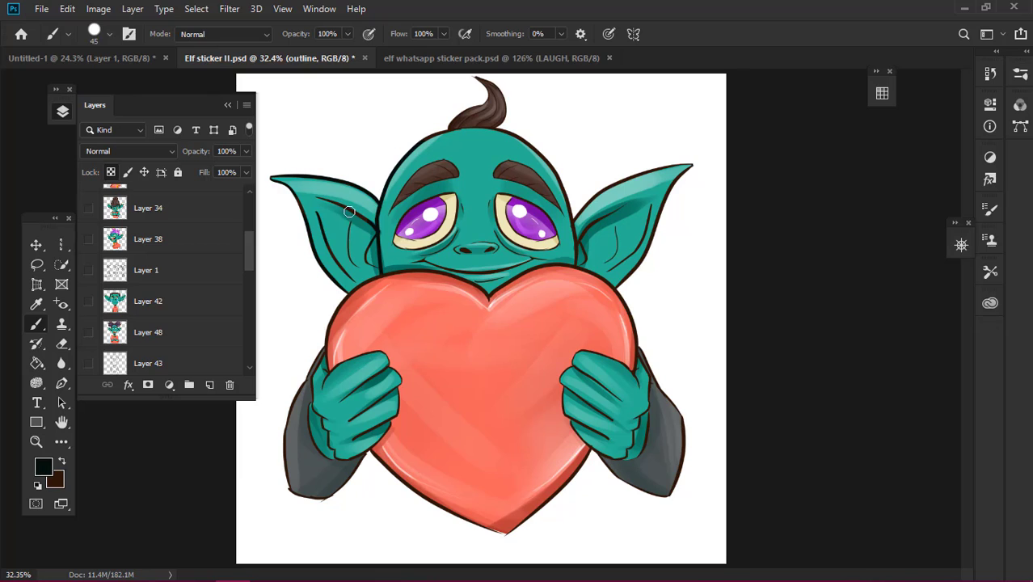
# Zoom to 50% and paint a bold dark outline along the elf's mouth
pyautogui.hotkey('ctrl', '+')
pyautogui.click(226, 105)
pyautogui.moveTo(394, 233); pyautogui.dragTo(564, 227)
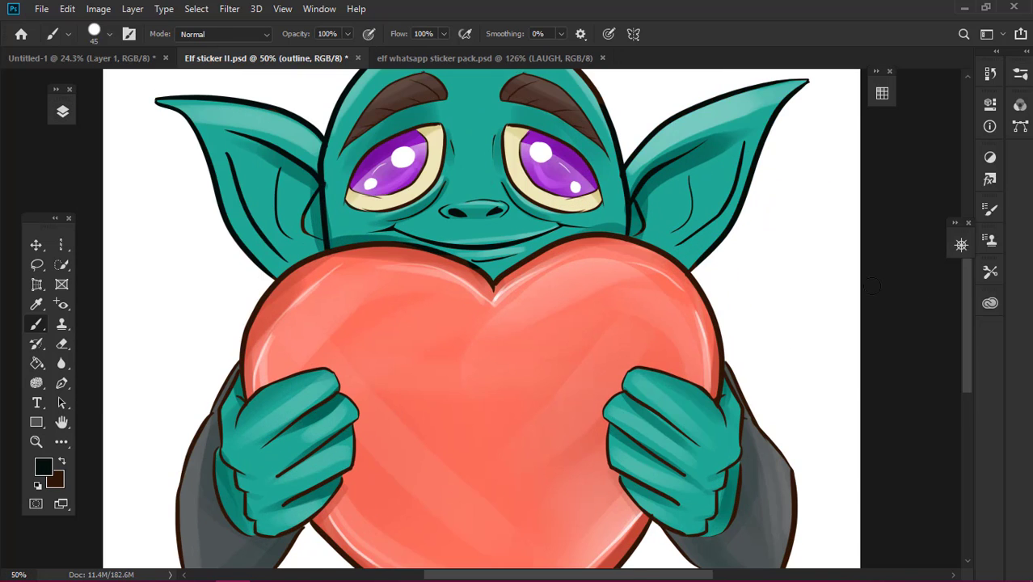
pyautogui.scroll(3, 558, 170)
pyautogui.scroll(-4, 629, 403)
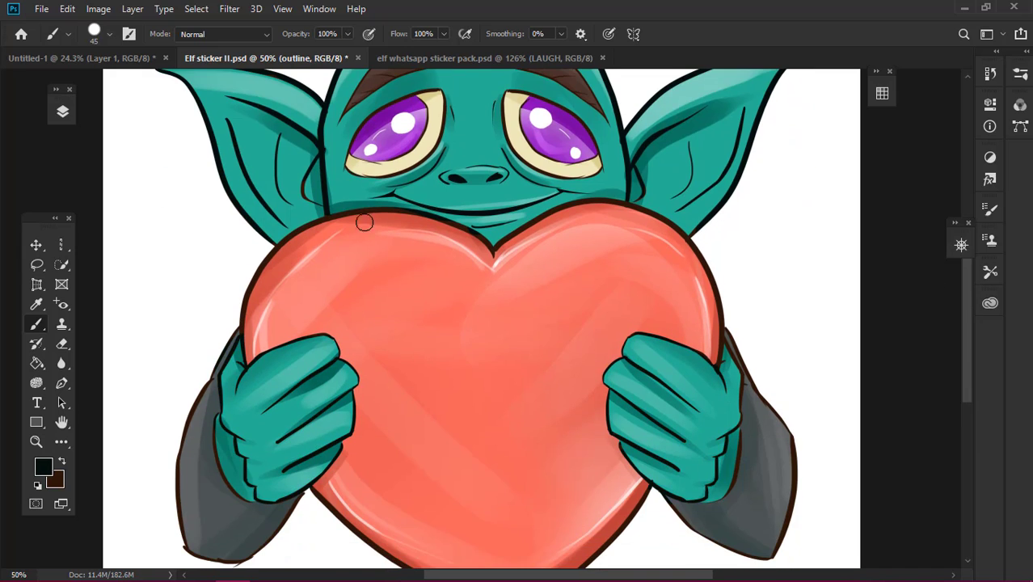
pyautogui.scroll(3, 429, 212)
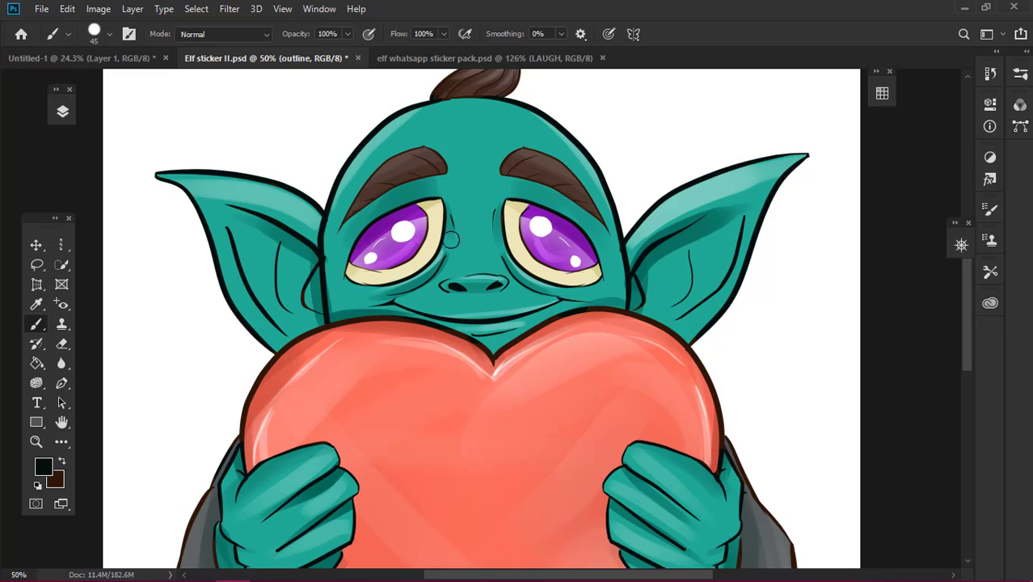
# Set the foreground colour to dark purple in the Color Picker
pyautogui.click(44, 467)
pyautogui.click(796, 393)
pyautogui.click(734, 393)
pyautogui.click(922, 233)
pyautogui.scroll(-2, 954, 317)
# Switch the outline colour to dark red-brown for the heart, then dark teal for the arms
pyautogui.click(44, 466)
pyautogui.click(420, 266)
pyautogui.press('Return')
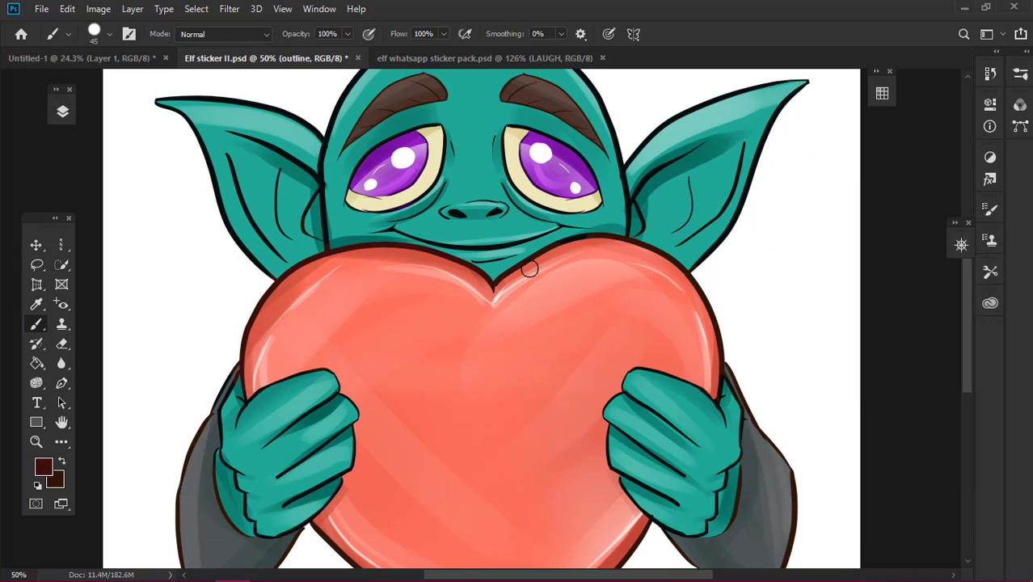
pyautogui.scroll(-5, 714, 380)
pyautogui.click(44, 467)
pyautogui.click(242, 226)
pyautogui.press('Return')
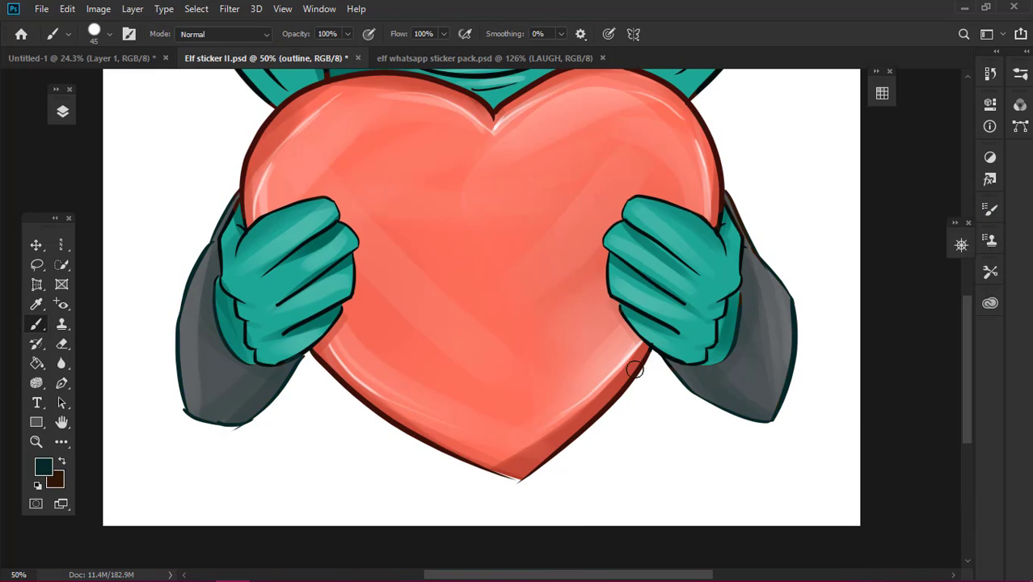
# Zoom out to fit the whole sticker and show the layers list again
pyautogui.hotkey('ctrl', '0')
pyautogui.click(36, 442)
pyautogui.click(62, 112)
pyautogui.scroll(1, 244, 316)
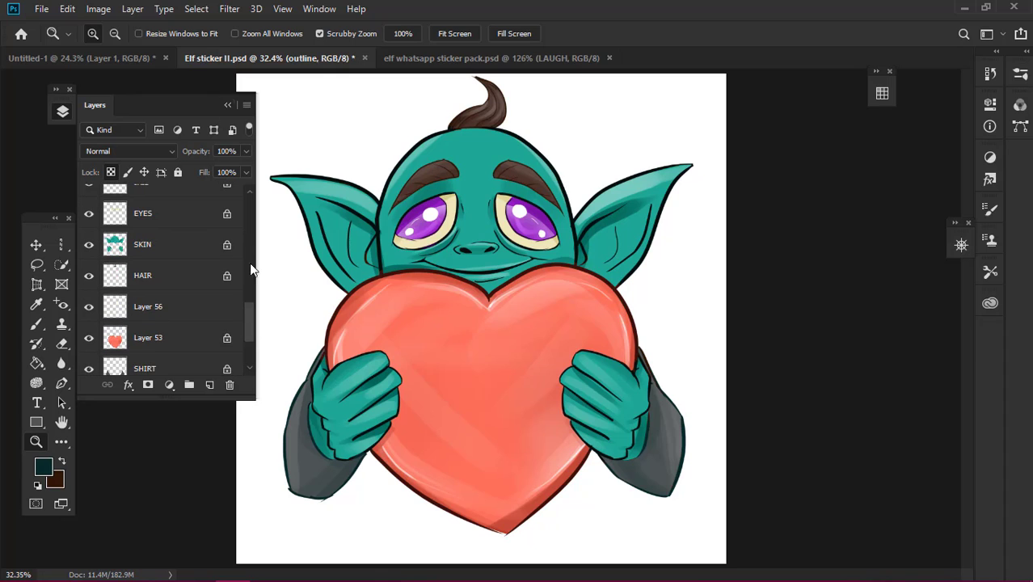
# Sample the dark red of the heart outline as the brush colour
pyautogui.scroll(-3, 250, 268)
pyautogui.moveTo(323, 364); pyautogui.dragTo(353, 300)
pyautogui.press('b')
pyautogui.keyDown('alt'); pyautogui.click(456, 326); pyautogui.keyUp('alt')
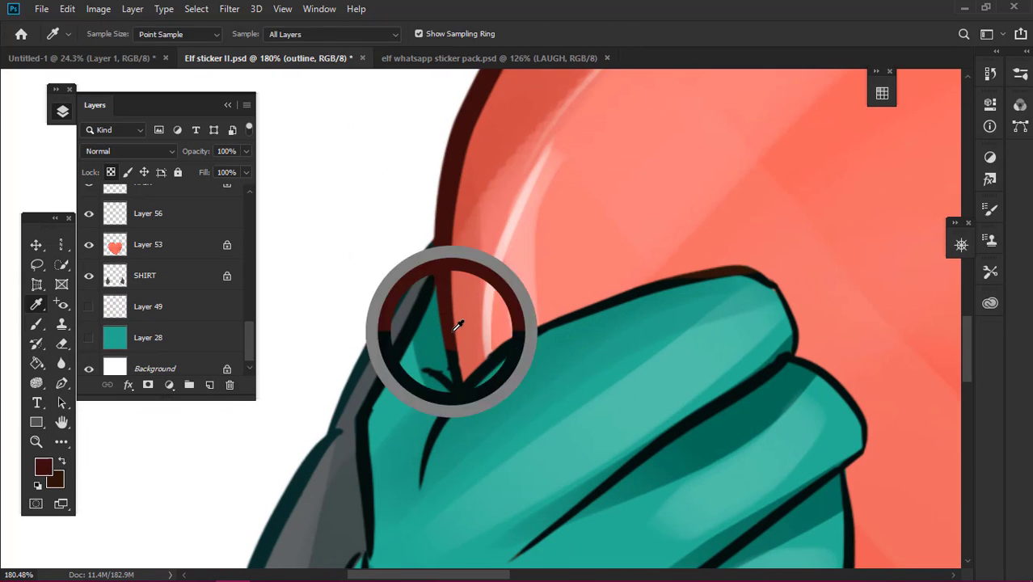
pyautogui.hotkey('ctrl', '0')
# Browse the layers and make Layer 49's faint heart sketches visible again
pyautogui.click(62, 112)
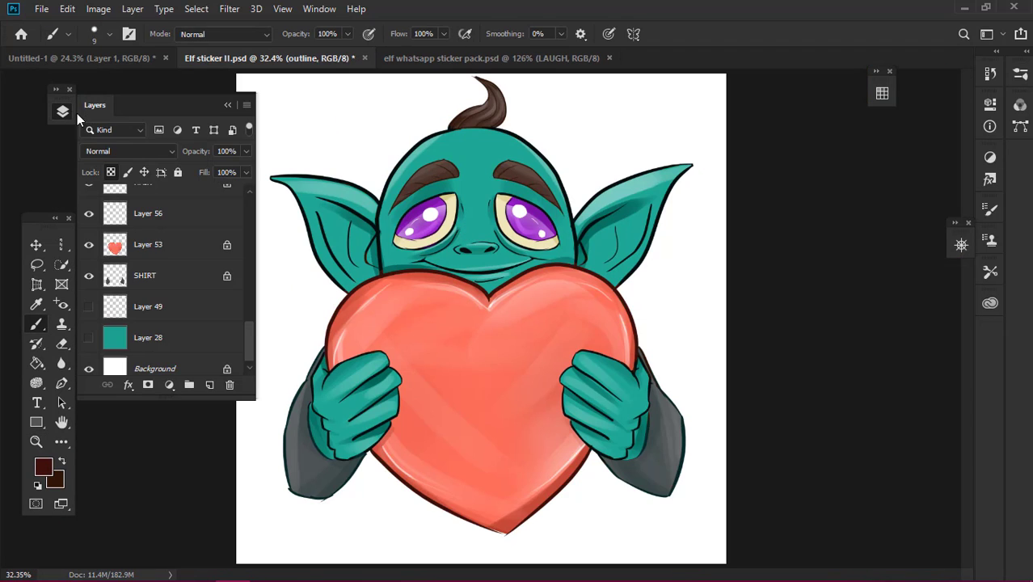
pyautogui.click(145, 274)
pyautogui.scroll(5, 243, 298)
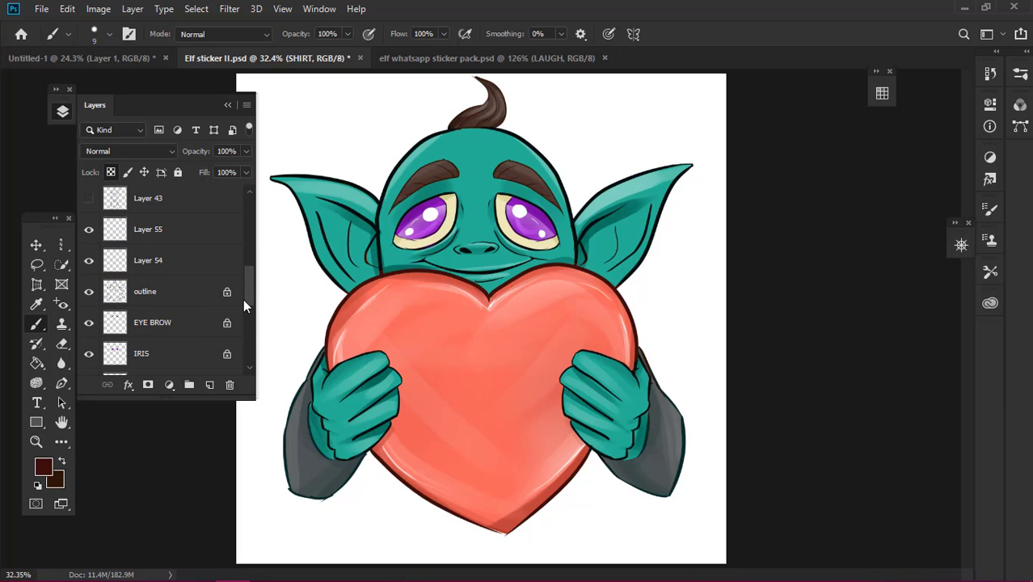
pyautogui.click(185, 323)
pyautogui.scroll(-5, 246, 331)
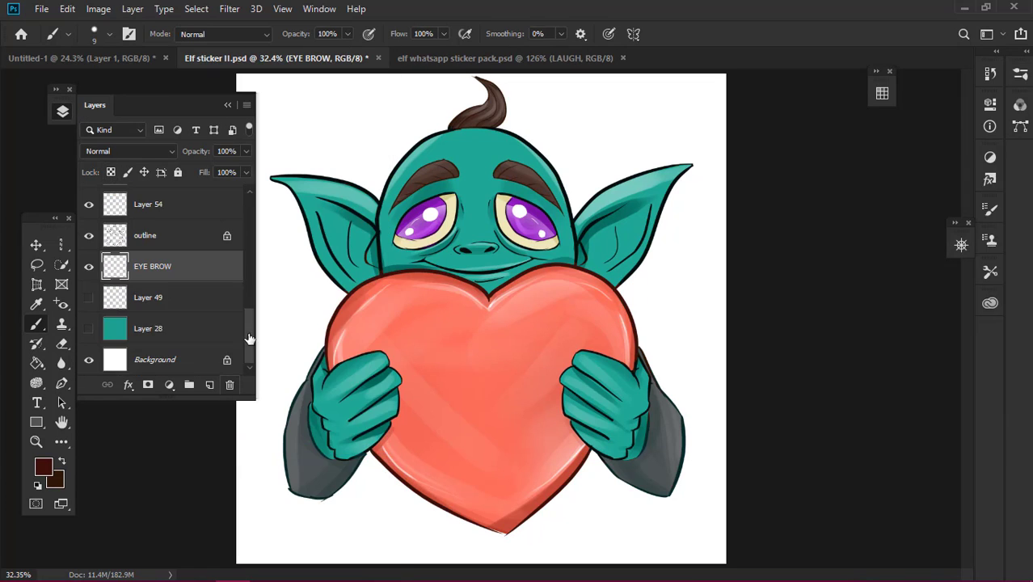
pyautogui.scroll(1, 249, 337)
pyautogui.click(89, 310)
# Inspect the heart up close, then select the outline layer with the brush active
pyautogui.press('z')
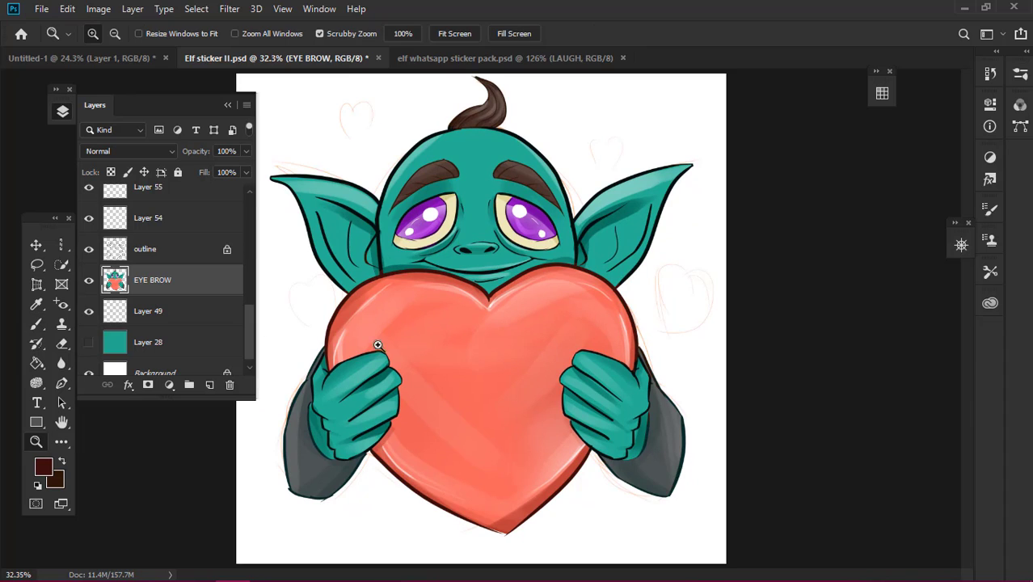
pyautogui.click(377, 345)
pyautogui.hotkey('alt', ']')
pyautogui.keyDown('alt'); pyautogui.click(427, 247); pyautogui.keyUp('alt')
pyautogui.press('b')
pyautogui.press('F7')
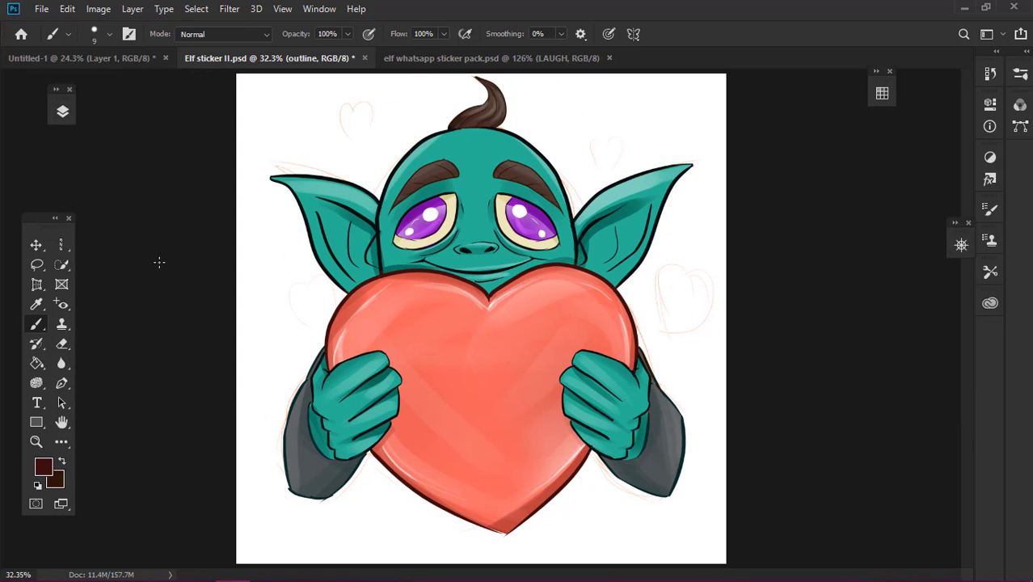
# Select the EYES layer and zoom in on the left eye
pyautogui.press('F7')
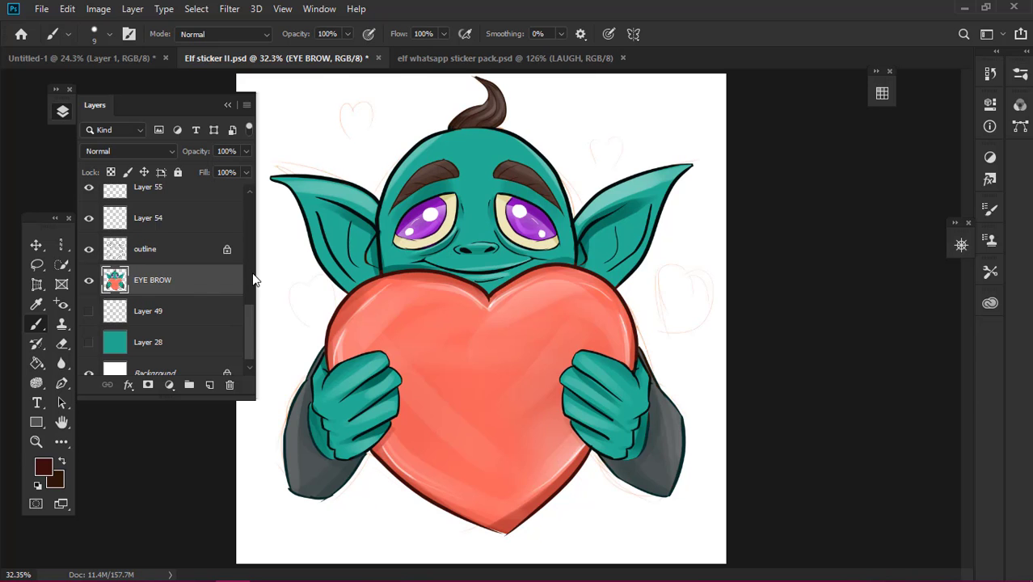
pyautogui.scroll(-2, 248, 307)
pyautogui.click(200, 289)
pyautogui.press('F7')
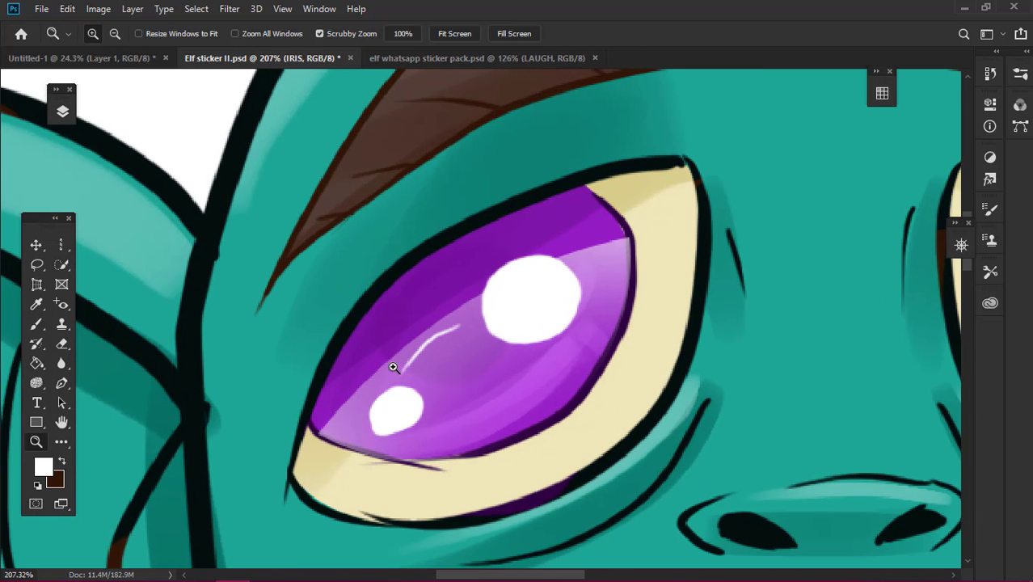
# Paint a thin white sparkle crescent in the left iris
pyautogui.moveTo(449, 356); pyautogui.dragTo(459, 387)
pyautogui.hotkey('ctrl', '0')
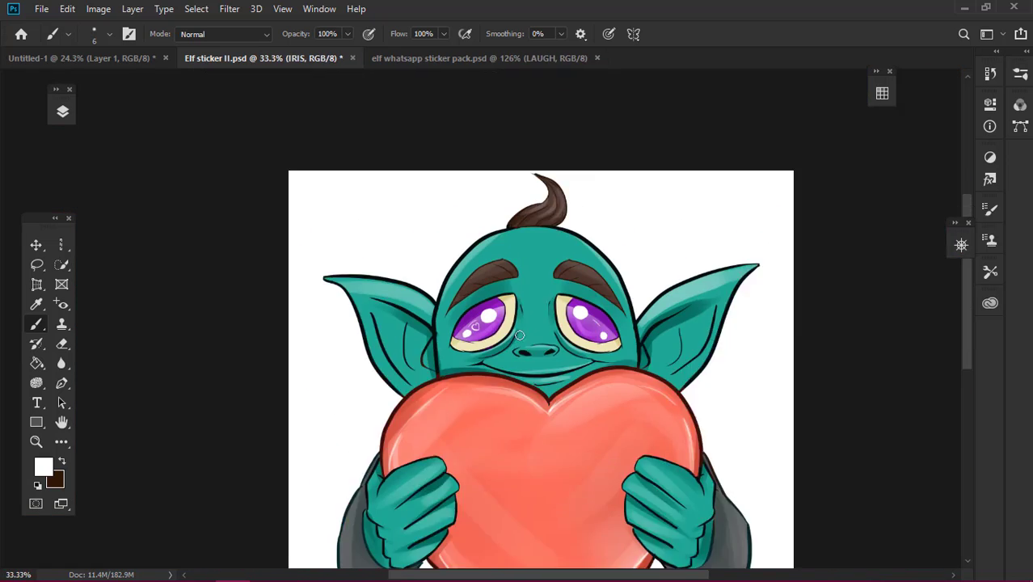
pyautogui.press('z')
pyautogui.moveTo(442, 226); pyautogui.dragTo(493, 227)
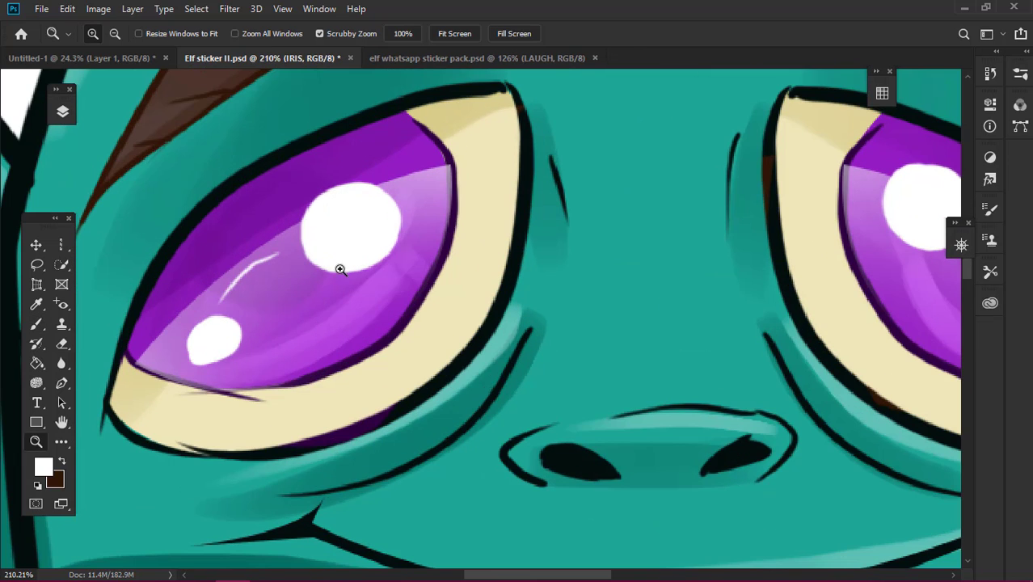
# Paint a small dark purple heart in the left iris on Layer 55
pyautogui.press('b')
pyautogui.keyDown('alt'); pyautogui.click(276, 282); pyautogui.keyUp('alt')
pyautogui.moveTo(243, 278); pyautogui.dragTo(279, 299)
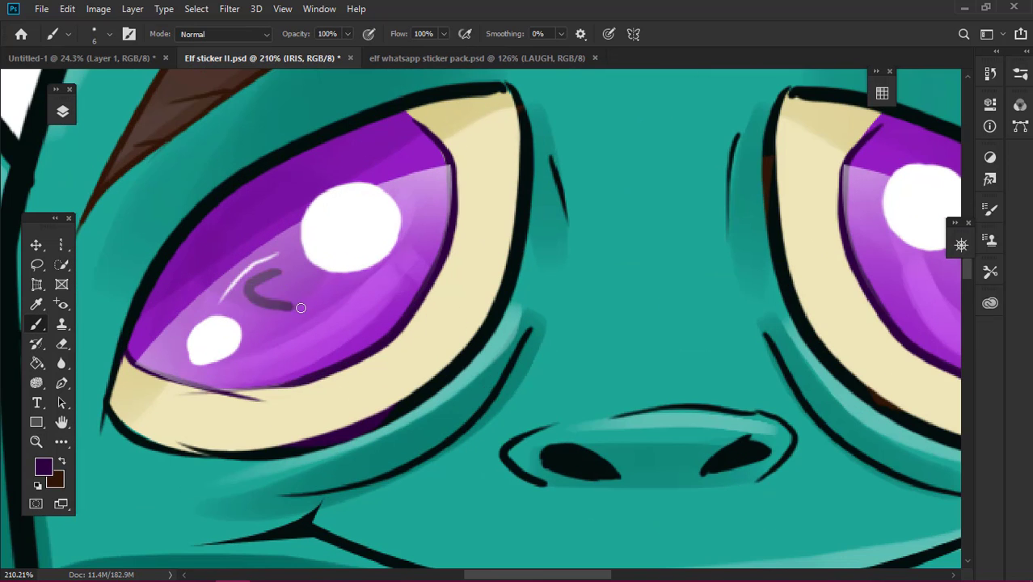
pyautogui.hotkey('ctrl', 'z')
pyautogui.press('F7')
pyautogui.click(87, 255)
pyautogui.click(148, 222)
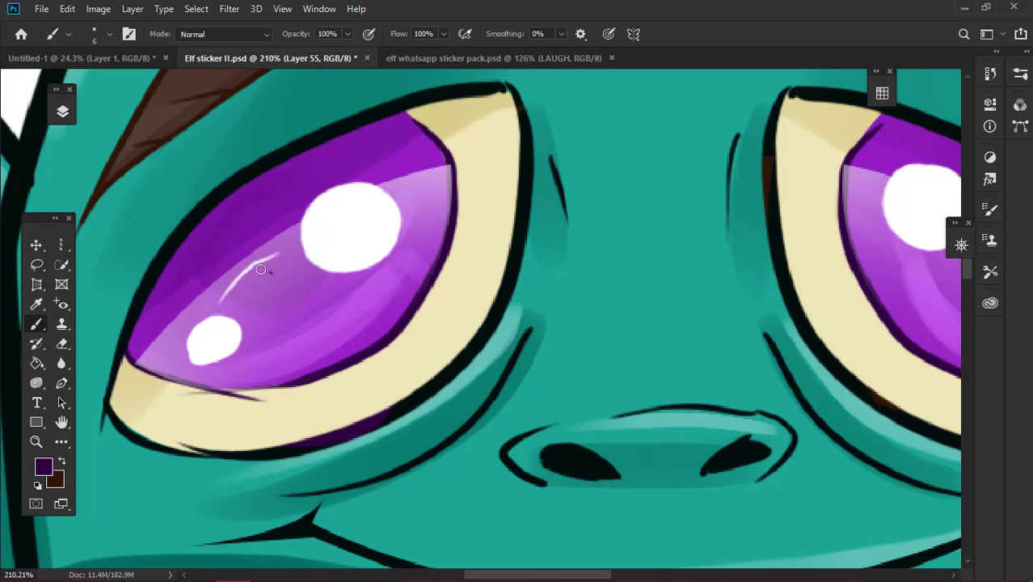
pyautogui.moveTo(279, 263)
pyautogui.mouseDown()
pyautogui.moveTo(269, 289)
pyautogui.moveTo(281, 273)
pyautogui.mouseUp()
# Add new Layer 57 and paint a light curved highlight in the left iris
pyautogui.hotkey('ctrl', '0')
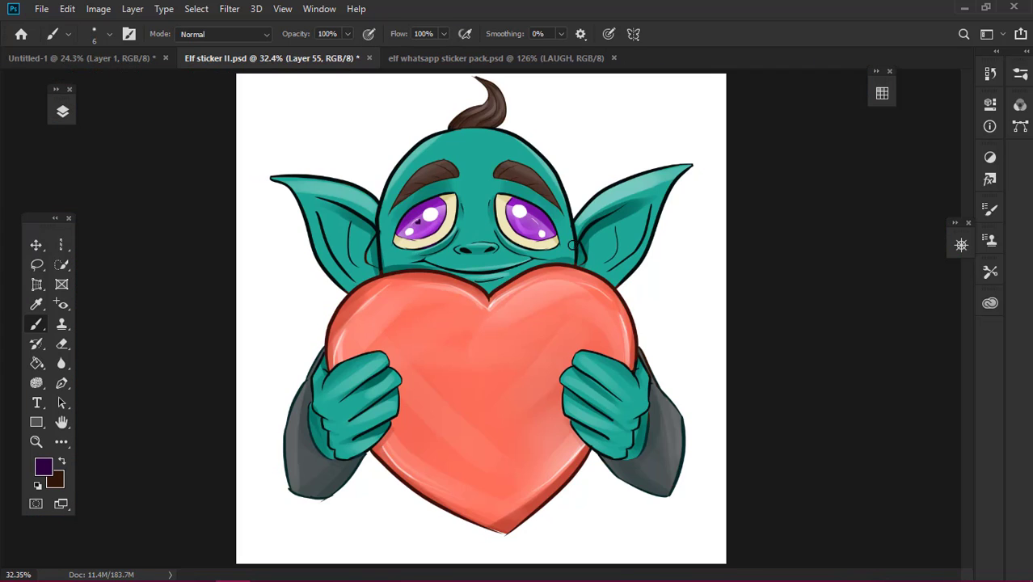
pyautogui.moveTo(420, 215); pyautogui.dragTo(502, 231)
pyautogui.click(62, 112)
pyautogui.click(161, 191)
pyautogui.moveTo(386, 289)
pyautogui.mouseDown()
pyautogui.moveTo(428, 255)
pyautogui.moveTo(429, 291)
pyautogui.moveTo(437, 282)
pyautogui.mouseUp()
# Paint a small dark heart in the right iris and check it up close
pyautogui.hotkey('ctrl', '0')
pyautogui.press('z')
pyautogui.moveTo(592, 207); pyautogui.dragTo(639, 207)
pyautogui.press('b')
pyautogui.moveTo(514, 282); pyautogui.dragTo(517, 314)
pyautogui.moveTo(517, 281)
pyautogui.mouseDown()
pyautogui.moveTo(518, 313)
pyautogui.moveTo(566, 285)
pyautogui.mouseUp()
pyautogui.hotkey('ctrl', '0')
pyautogui.hotkey('ctrl', '0')
pyautogui.press('z')
pyautogui.moveTo(401, 194); pyautogui.dragTo(414, 194)
# Open the layers list and scroll down through the layers
pyautogui.click(62, 111)
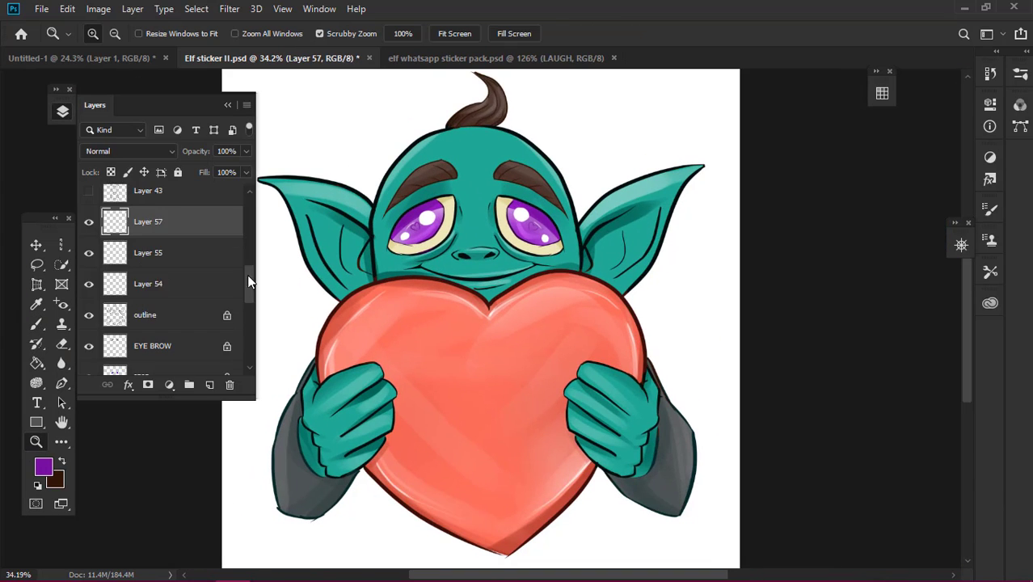
pyautogui.scroll(-2, 162, 242)
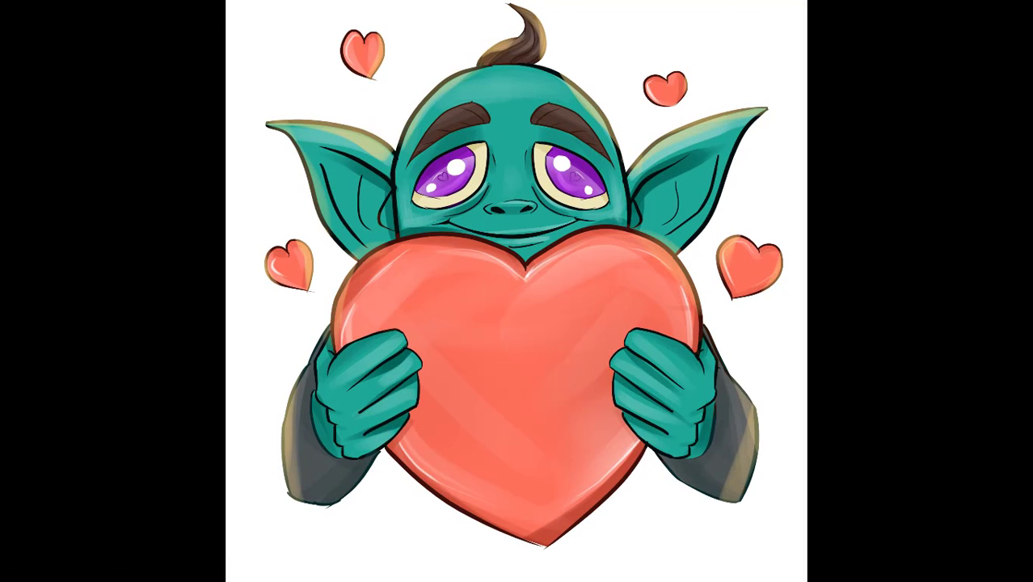